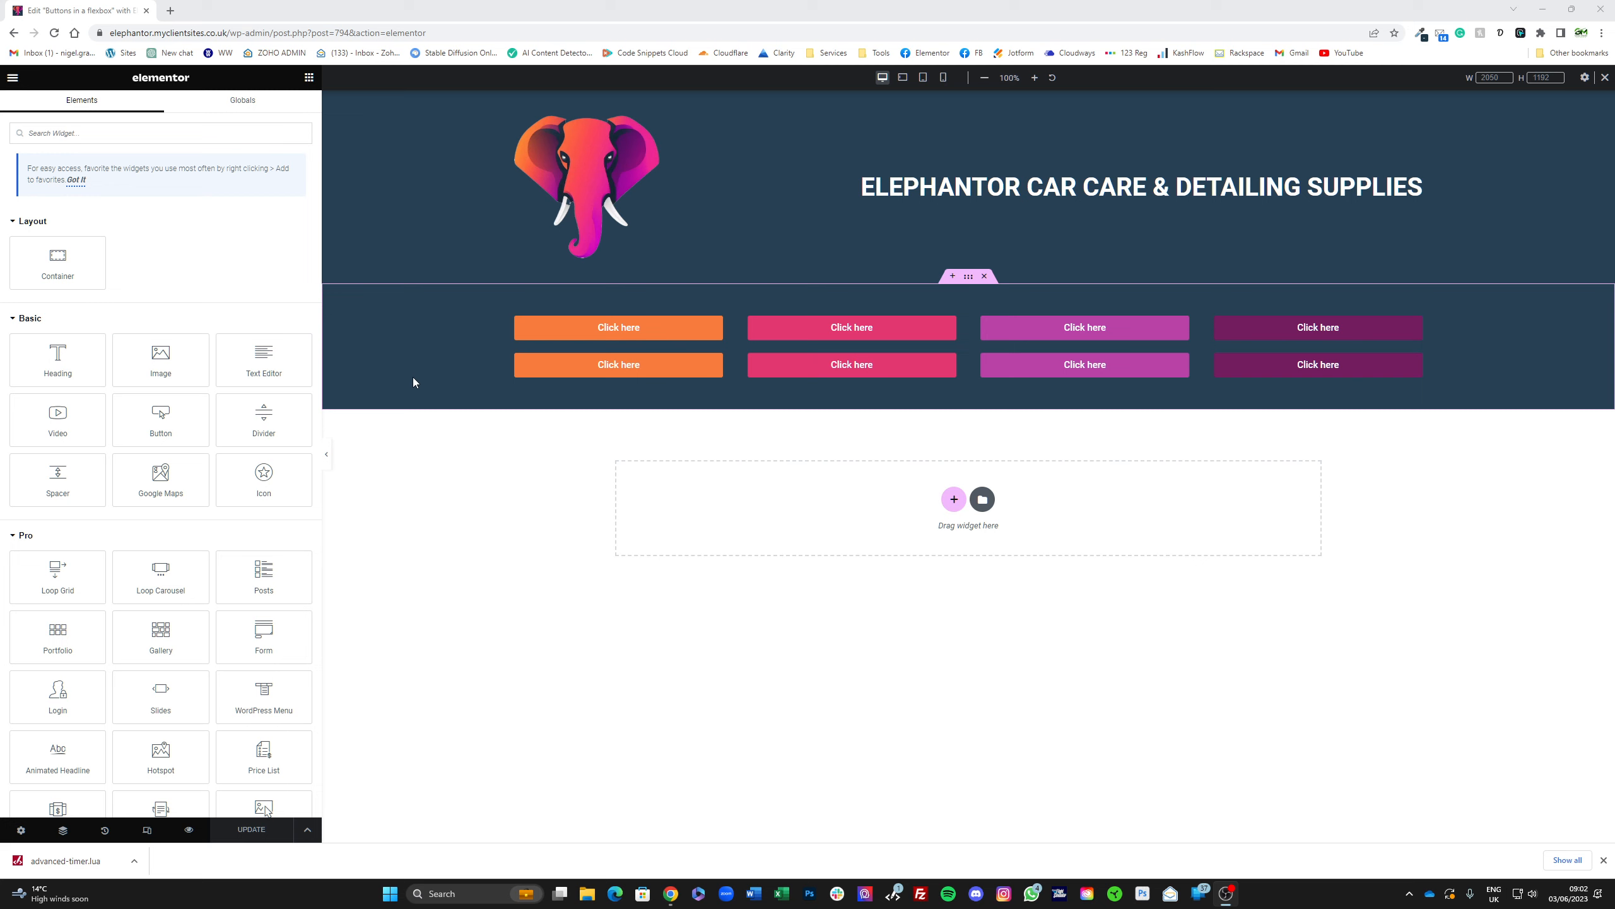
Step: Replace the container of buttons below the header with a new empty container with a minimum height of 200 px
left_click(984, 278)
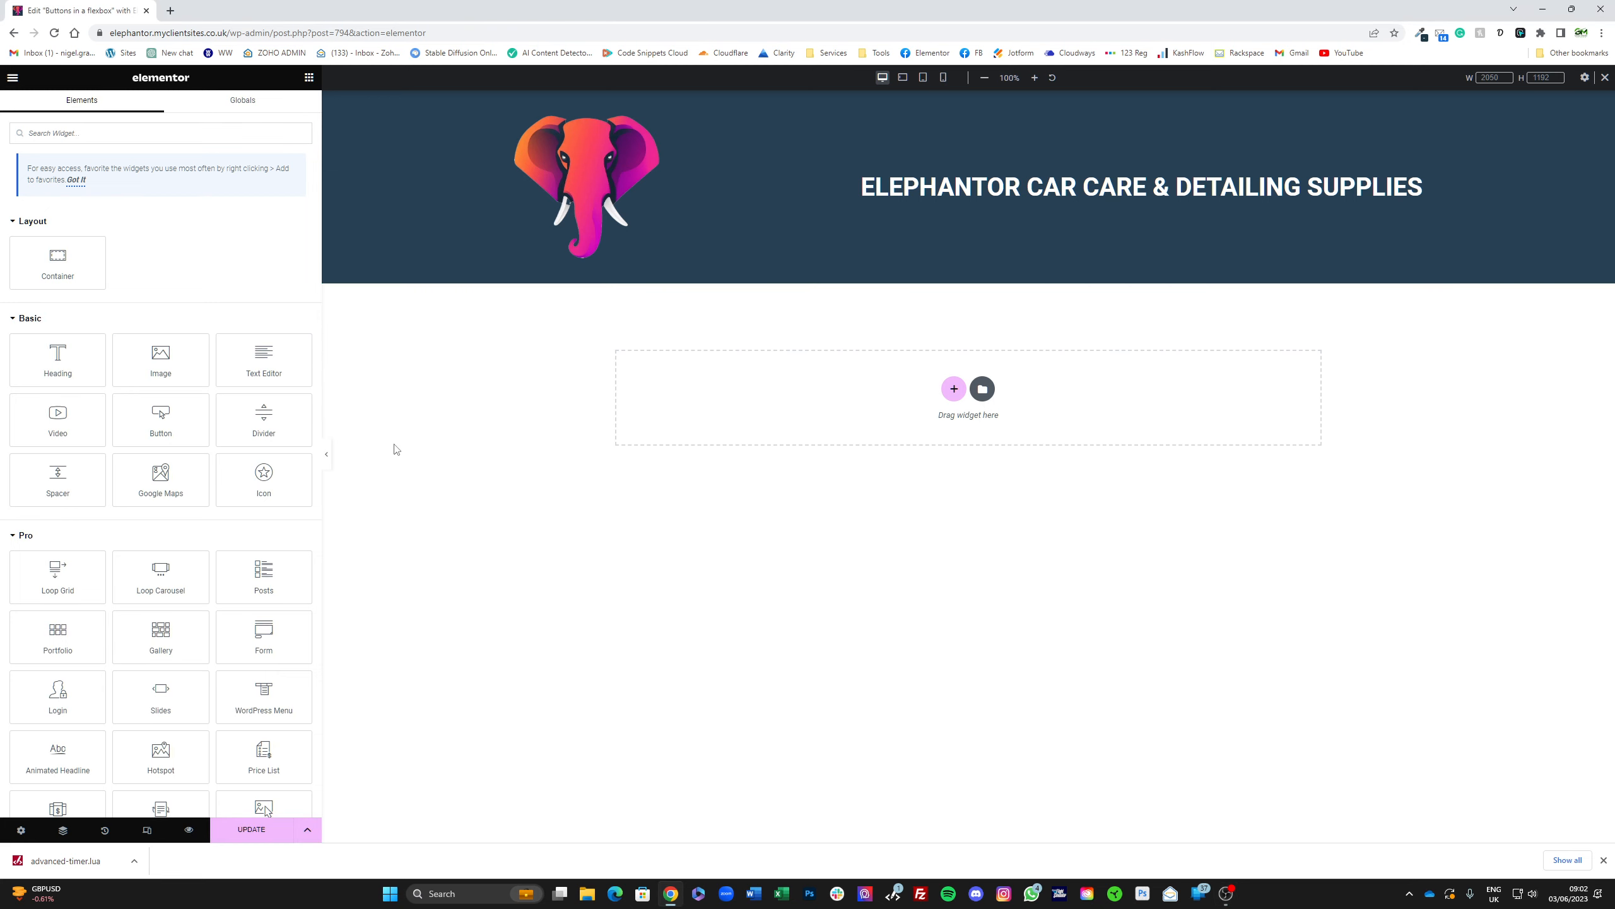
left_click_drag(56, 261, 814, 391)
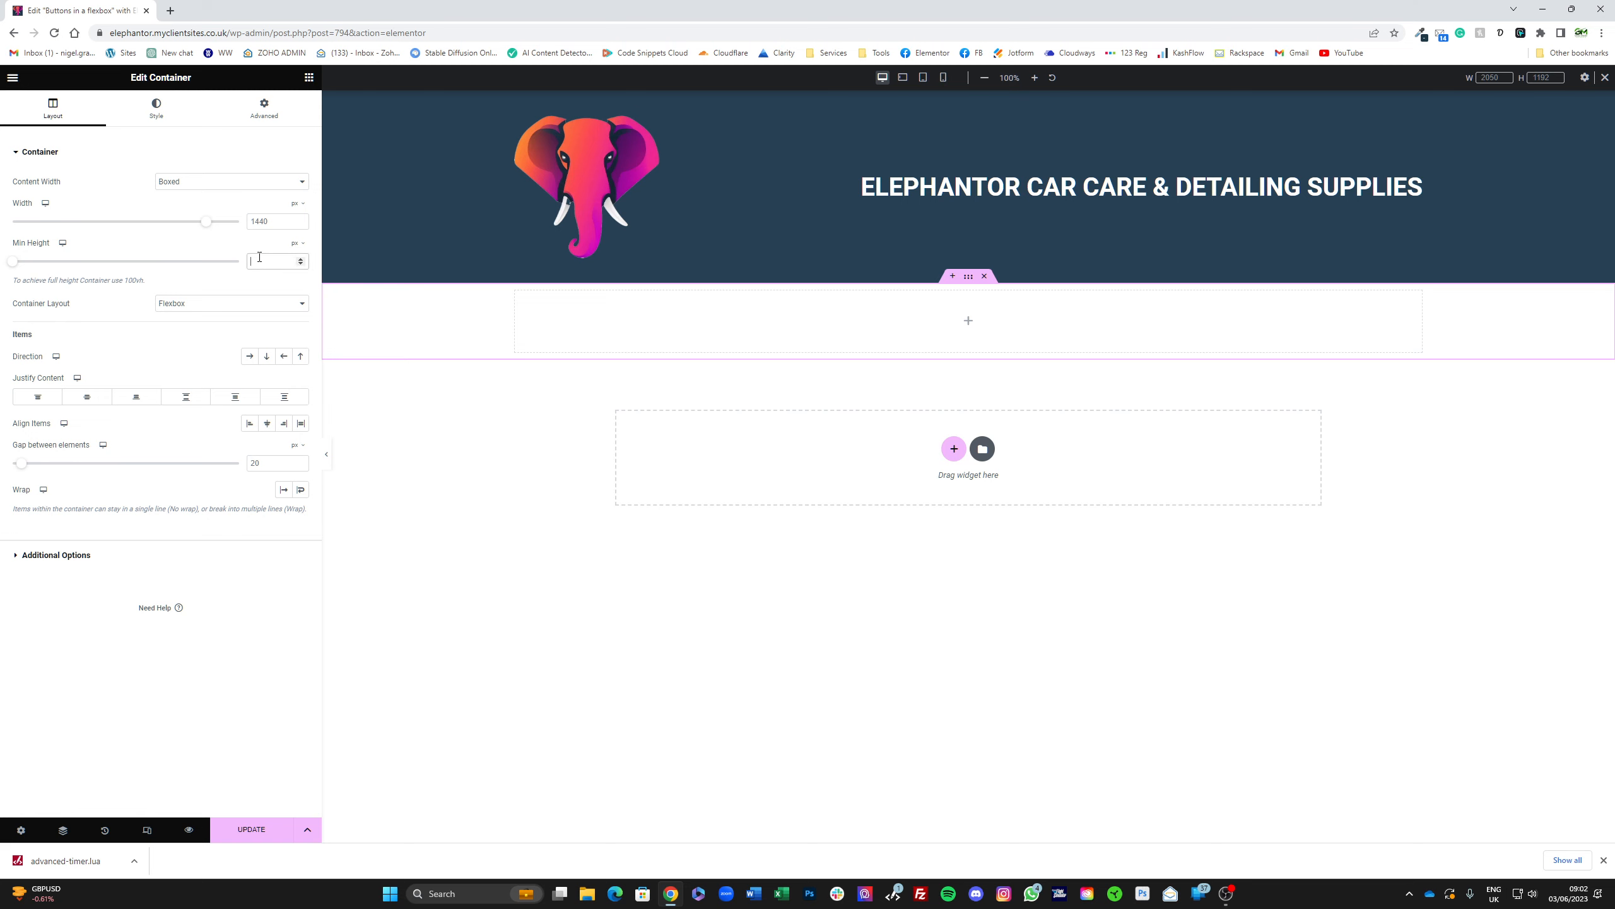
type("200")
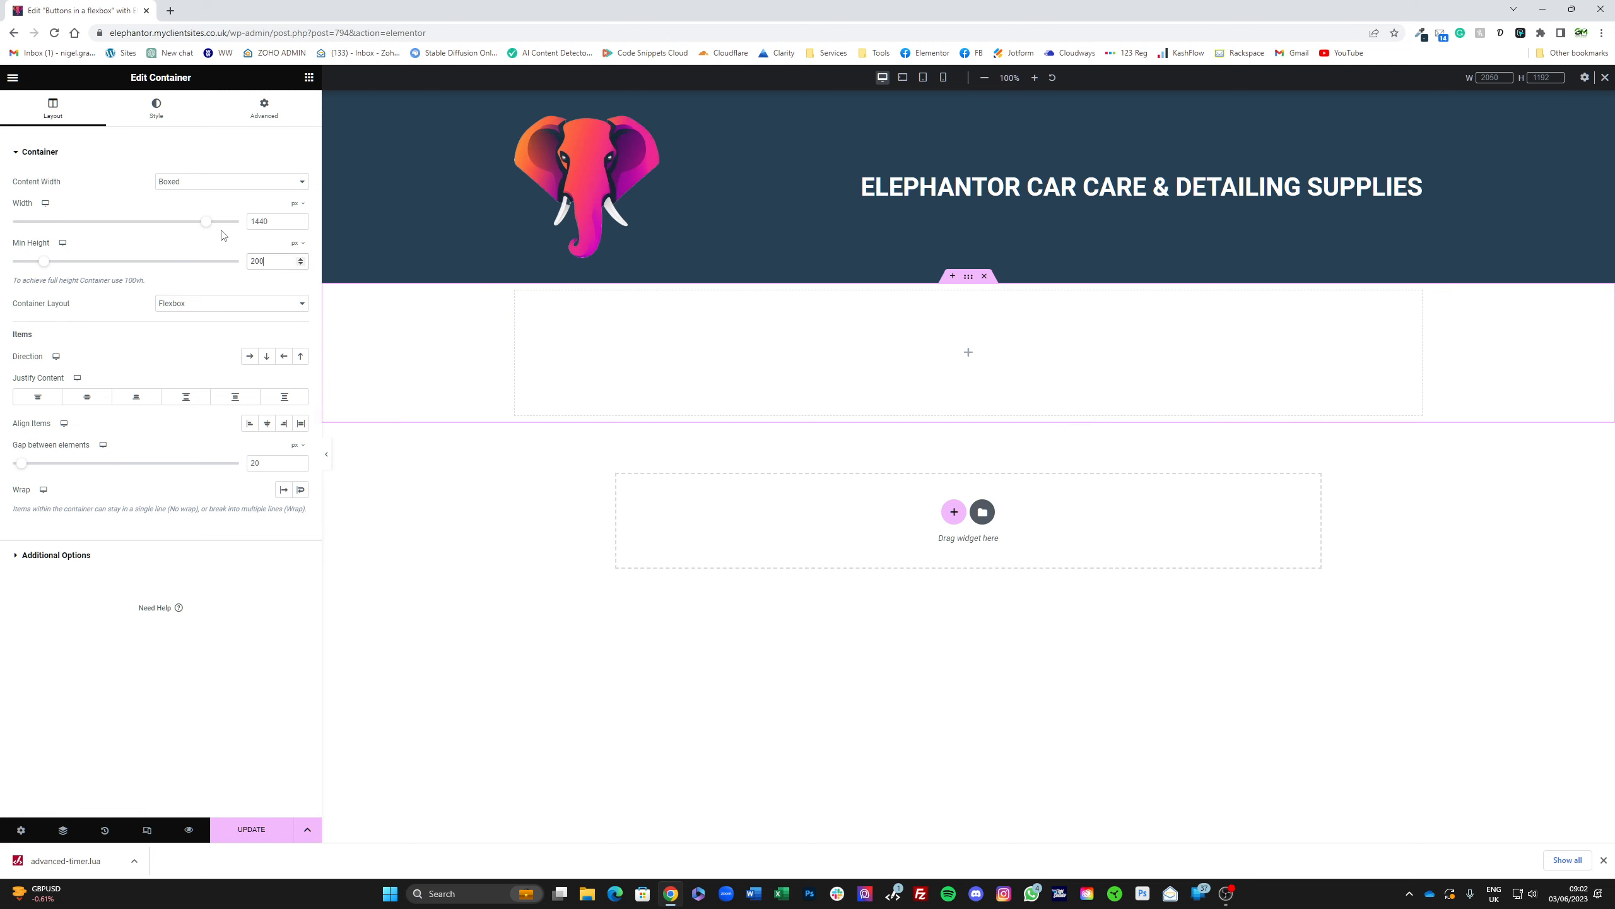
left_click(176, 304)
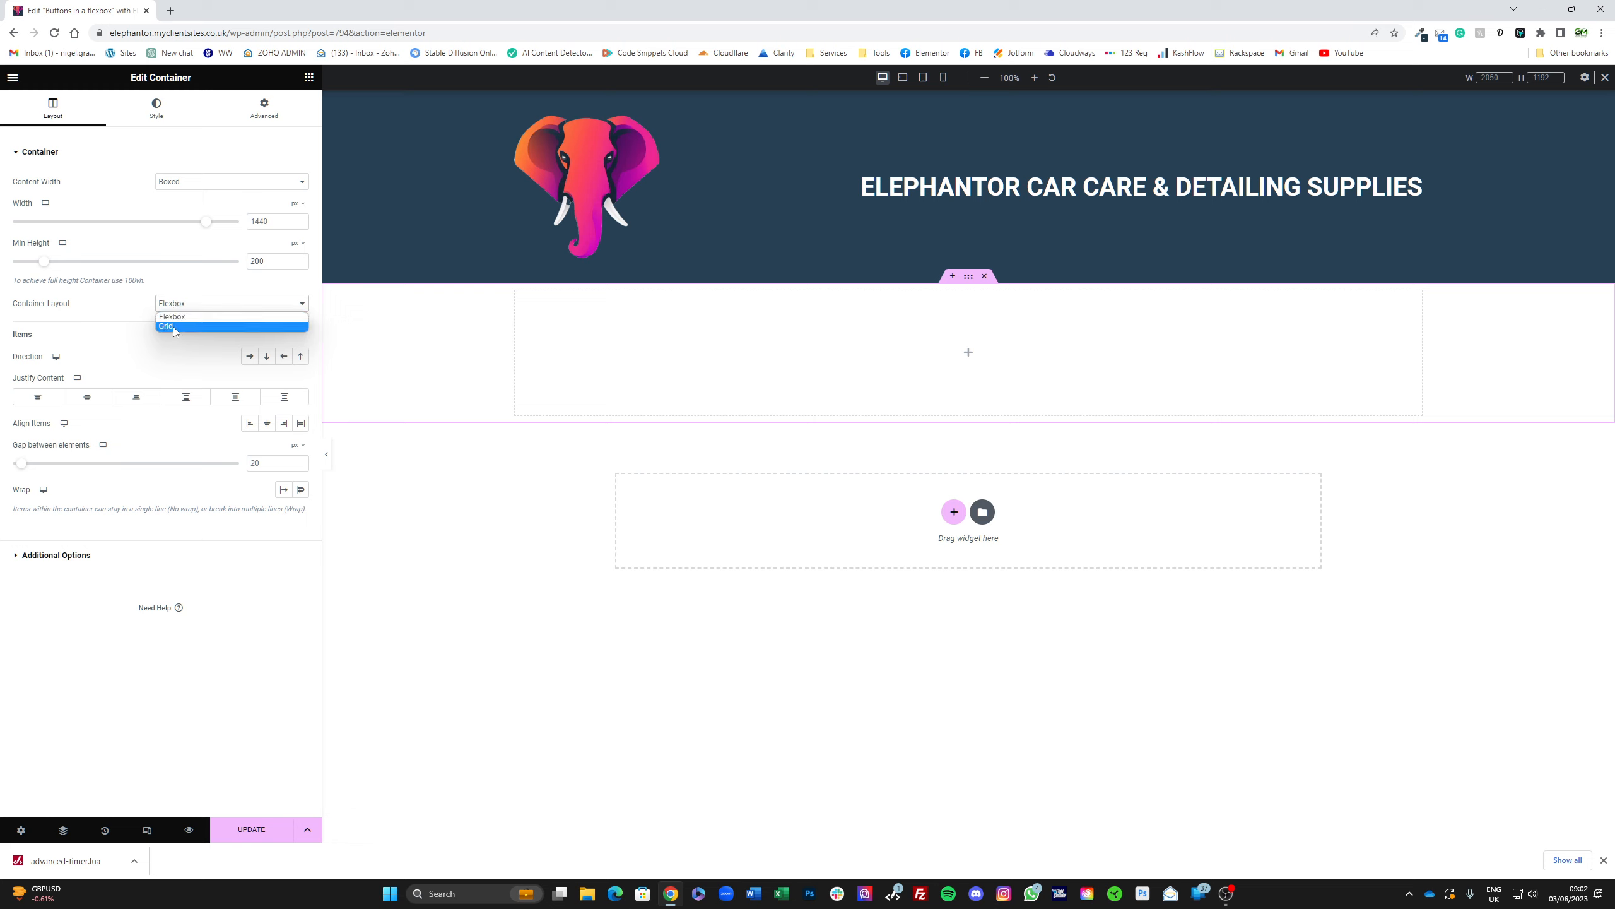
left_click(168, 306)
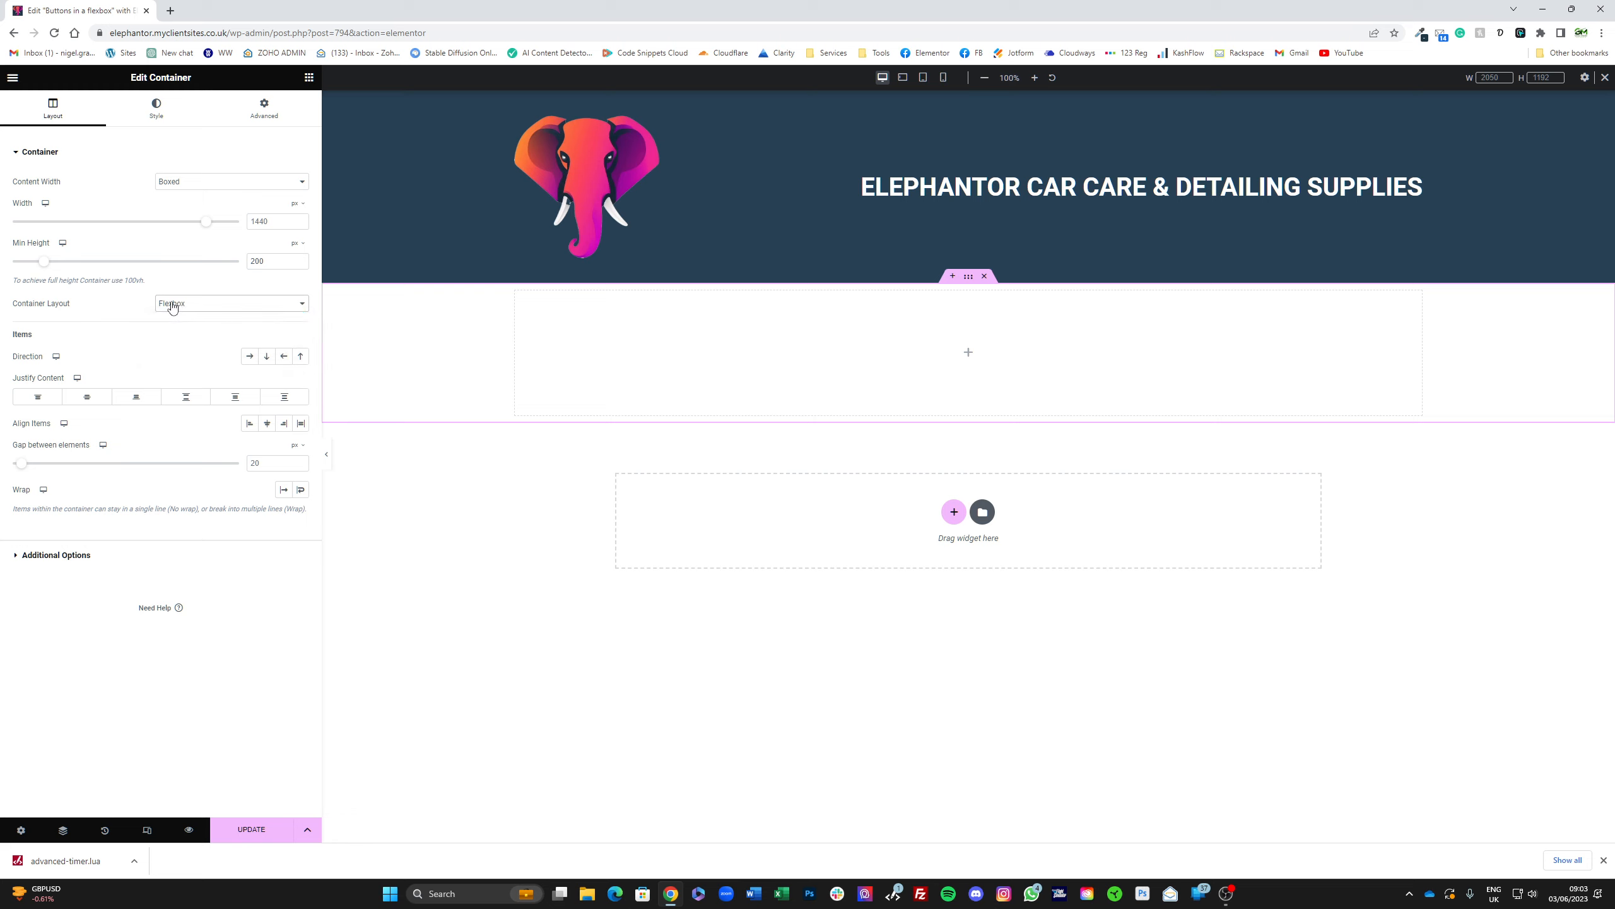
left_click(172, 308)
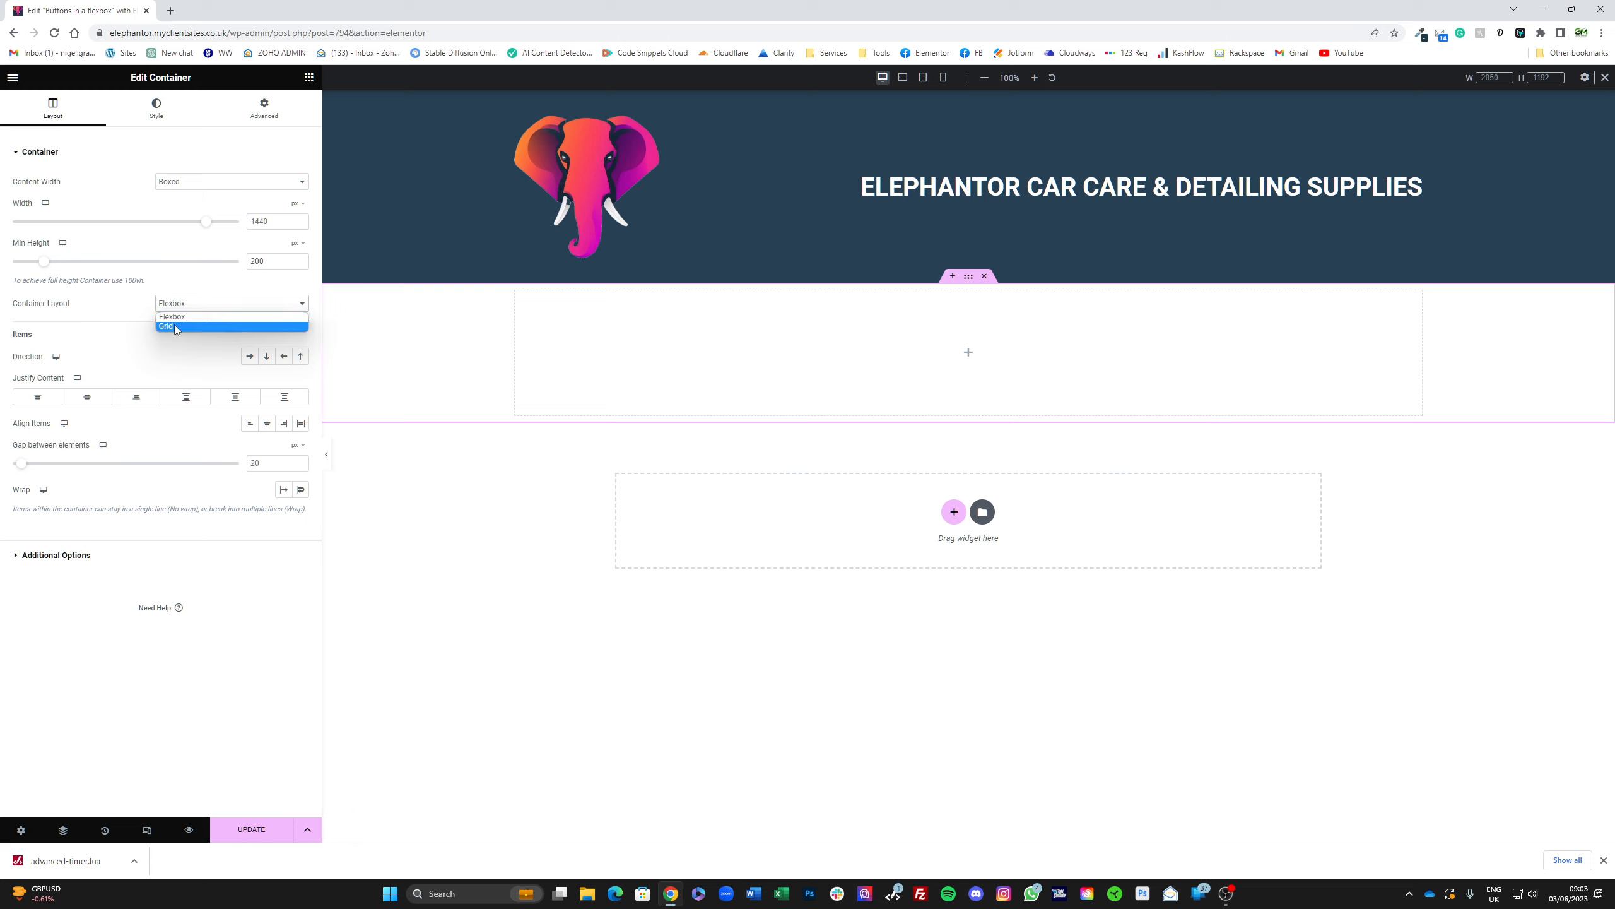
left_click(134, 310)
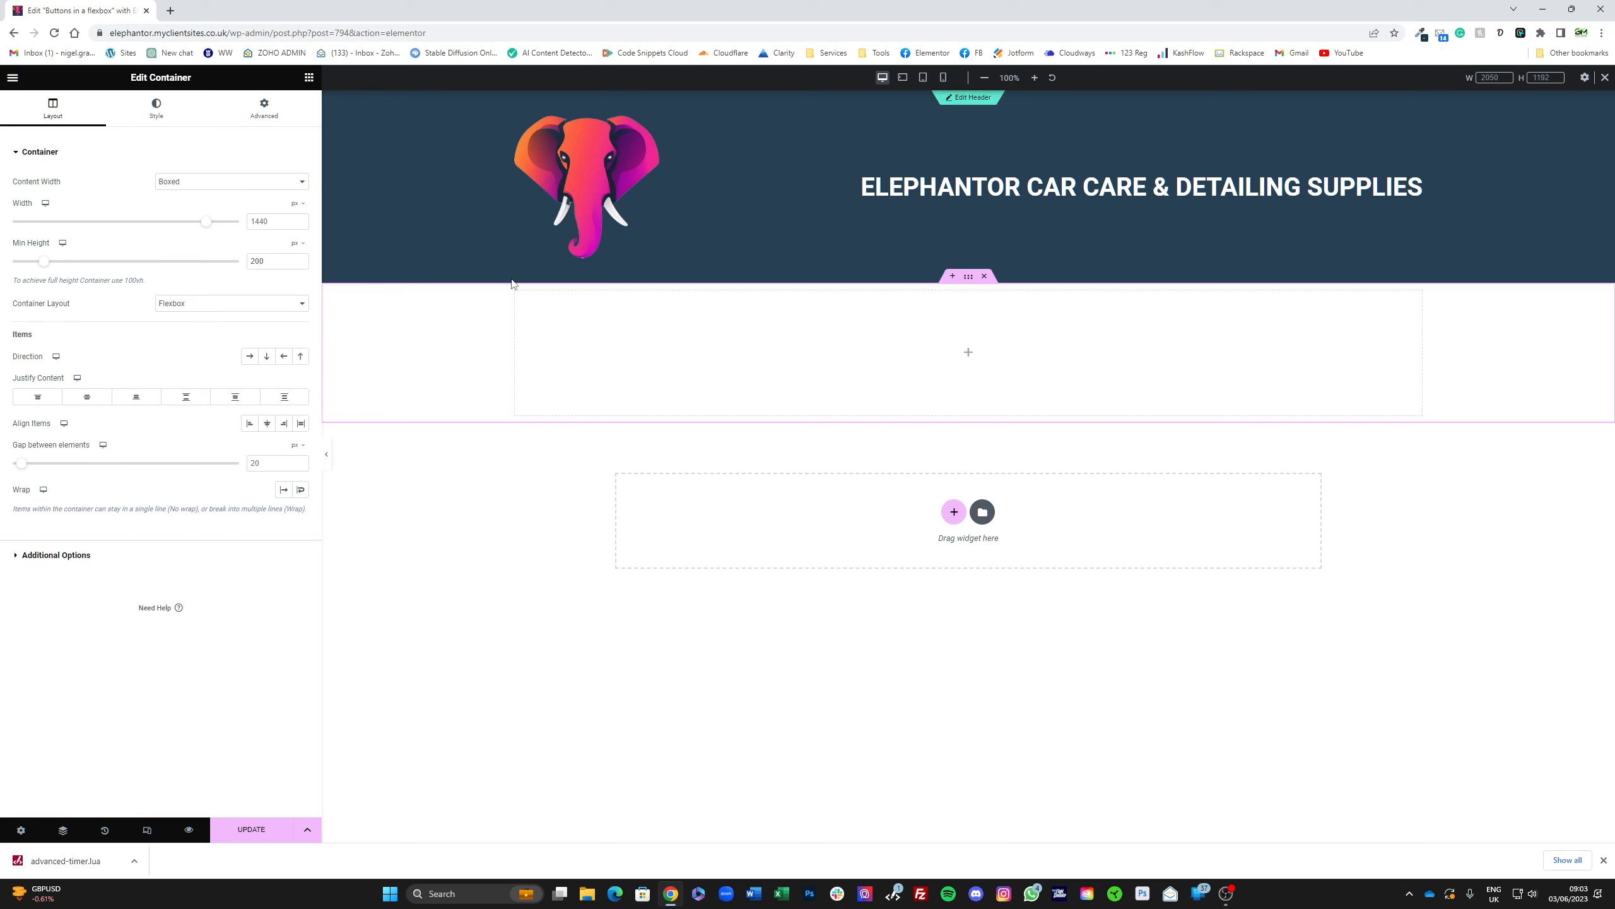
Step: Give the new container a classic background in the global Primary colour
left_click(153, 123)
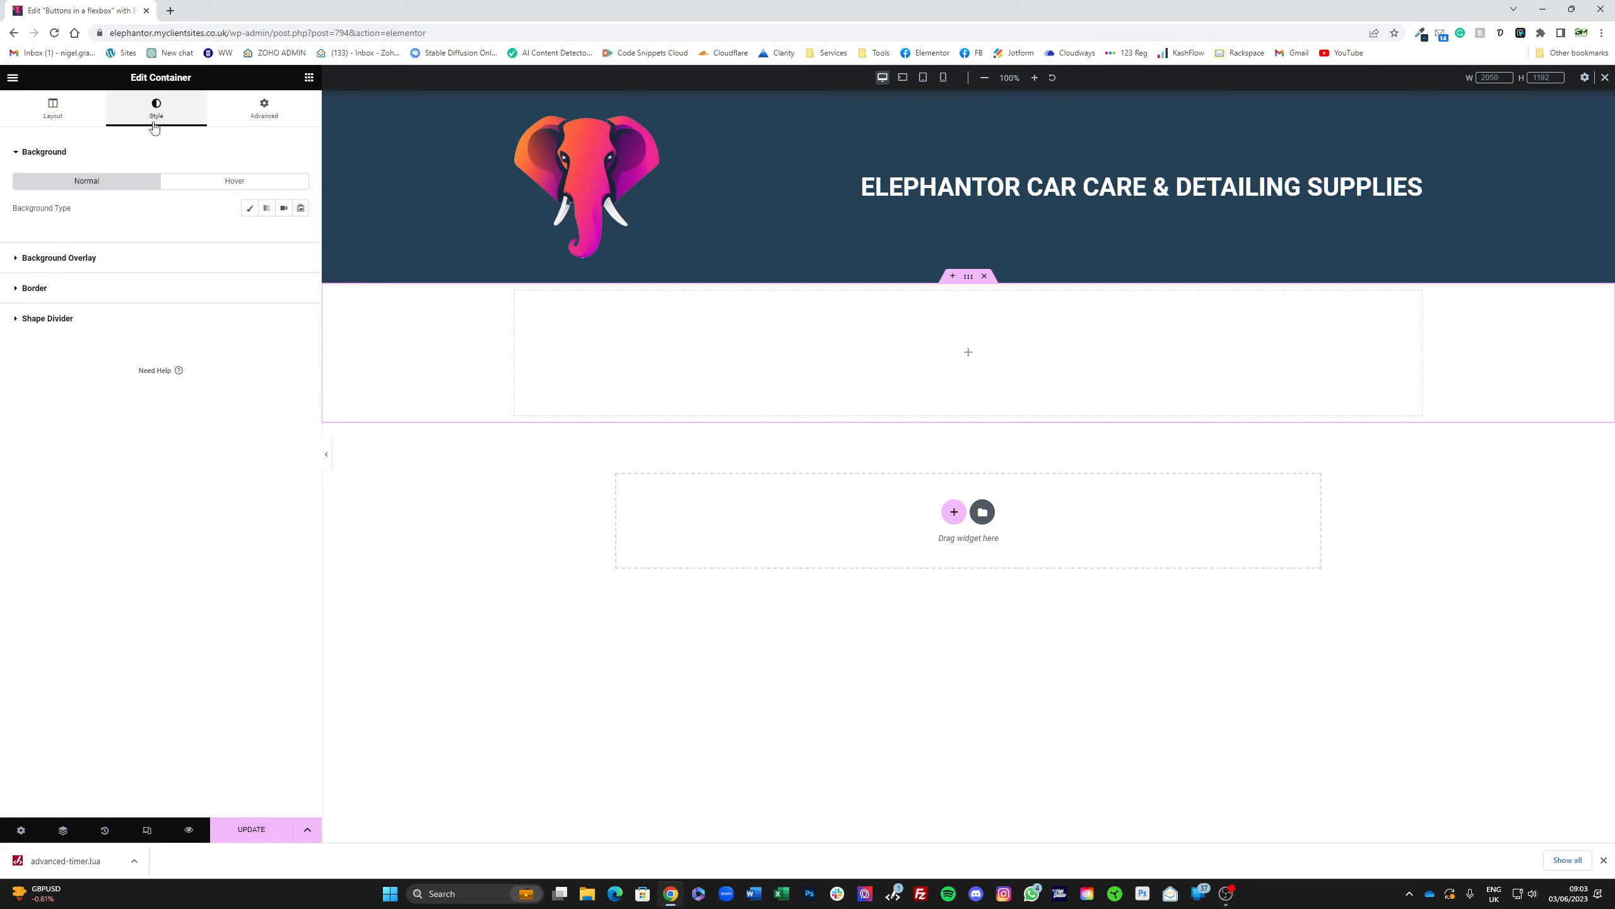
left_click(250, 212)
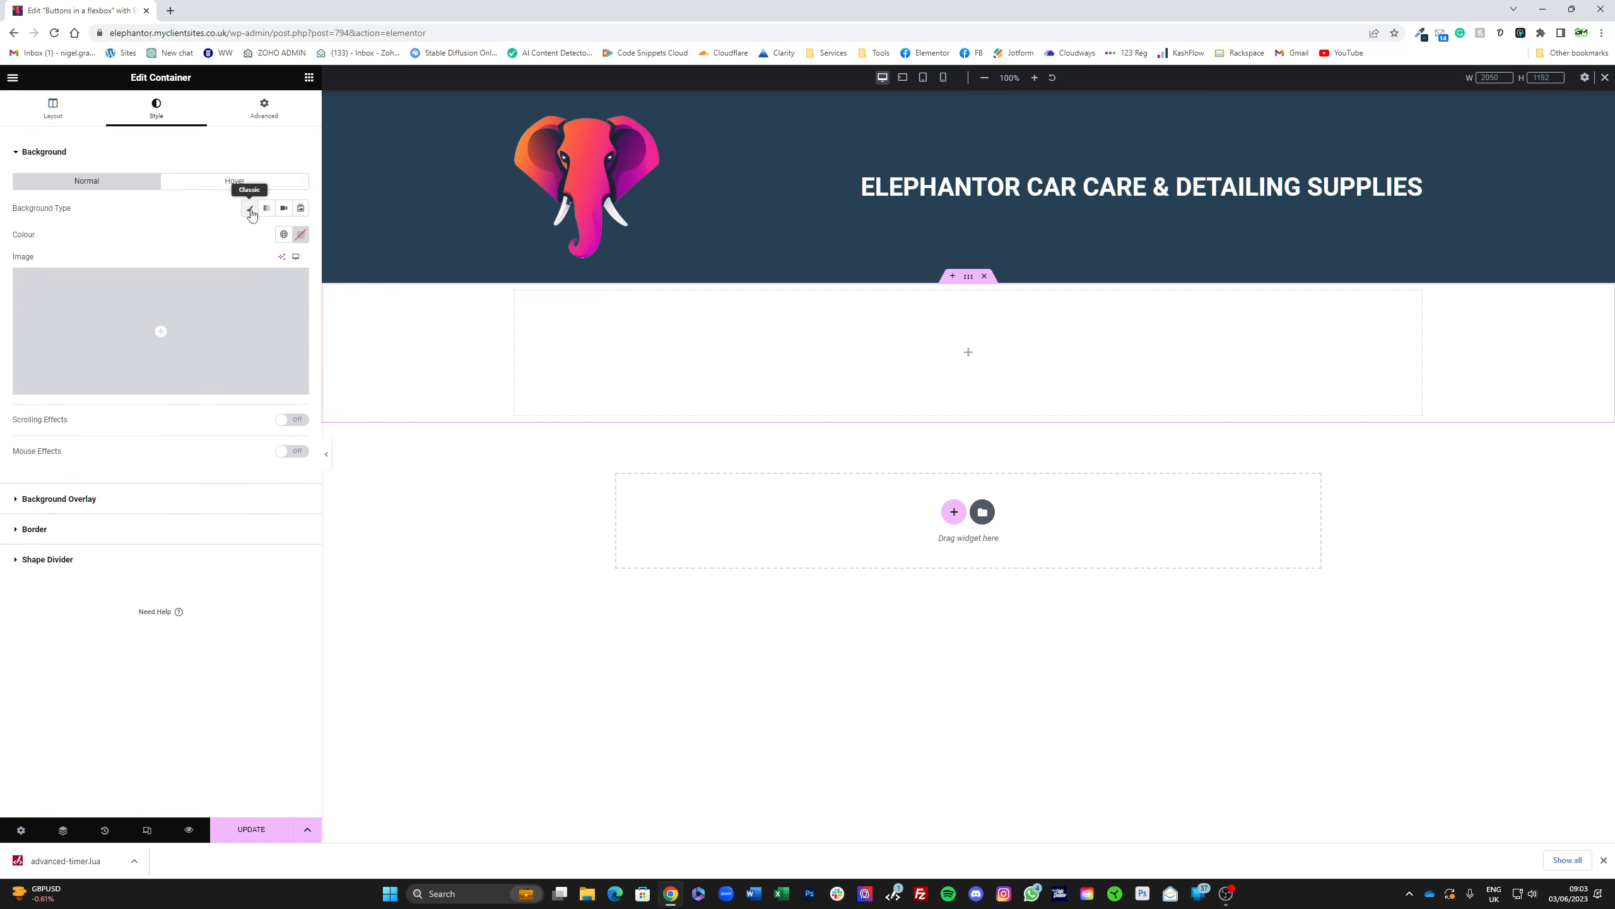
left_click(284, 235)
left_click(284, 236)
left_click(284, 235)
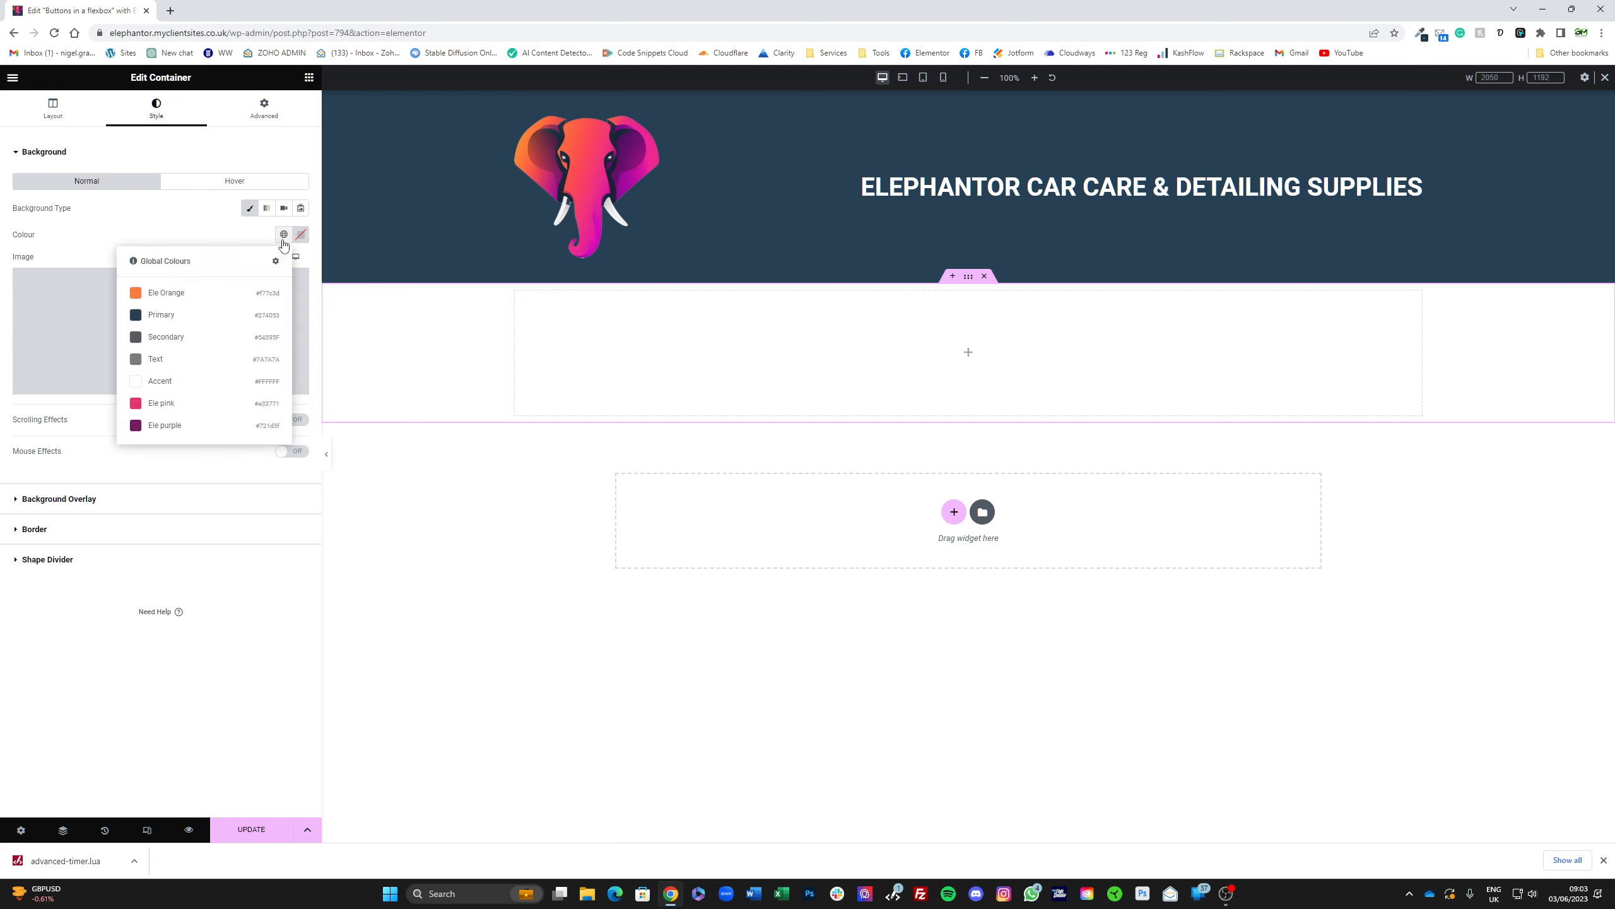
left_click(162, 316)
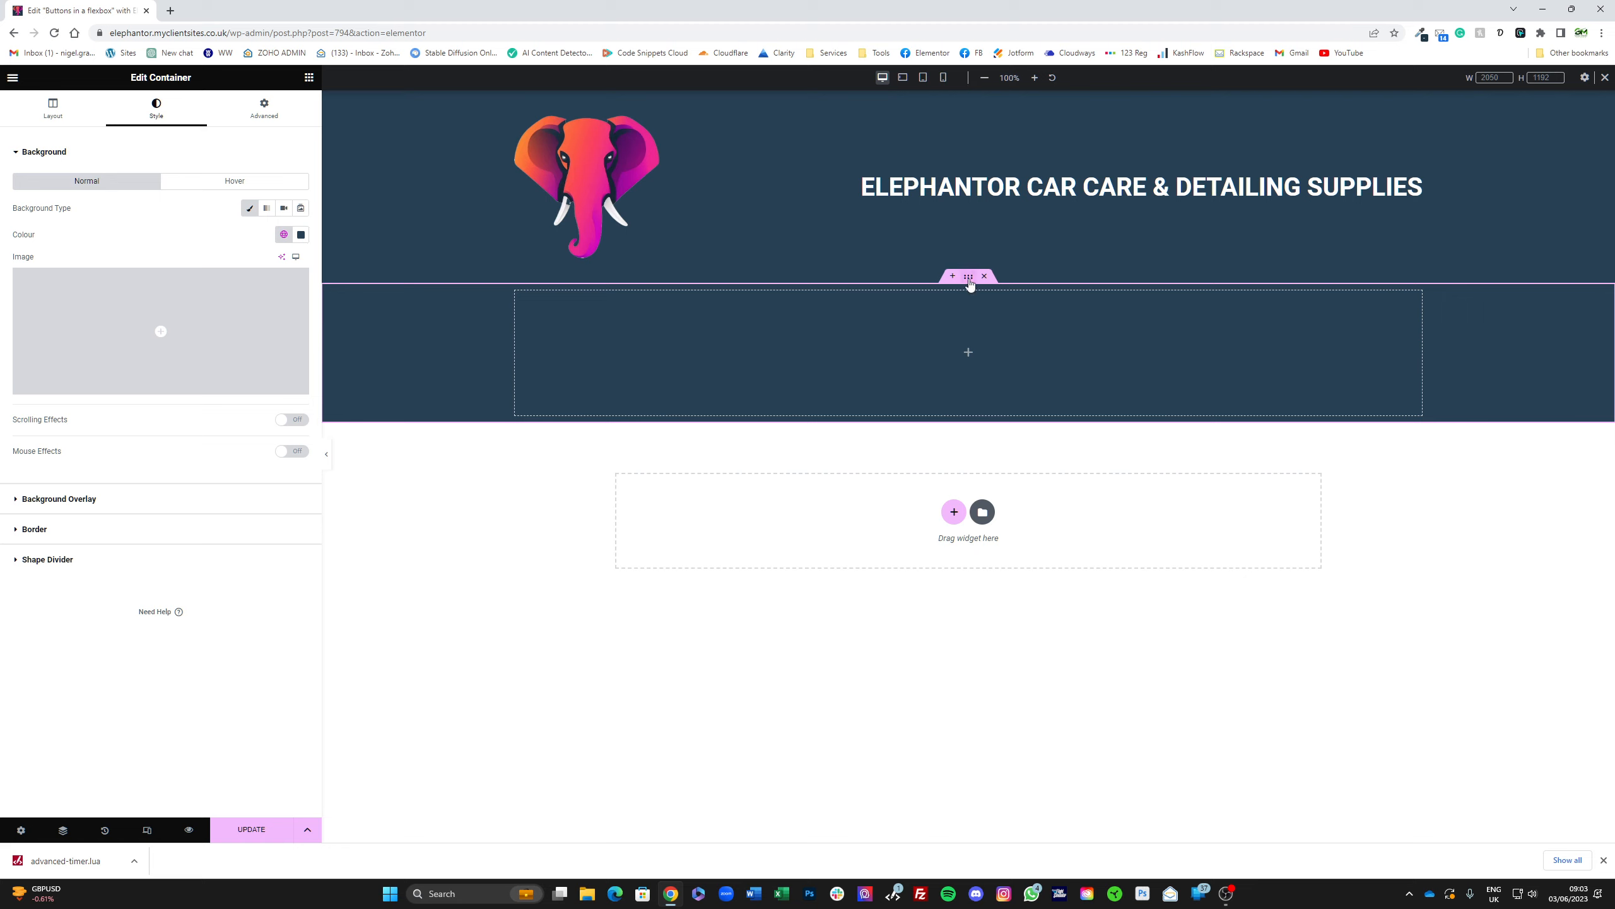
Step: Arrange the container's items in a horizontal row, justified with Space Between and aligned to the centre
left_click(53, 108)
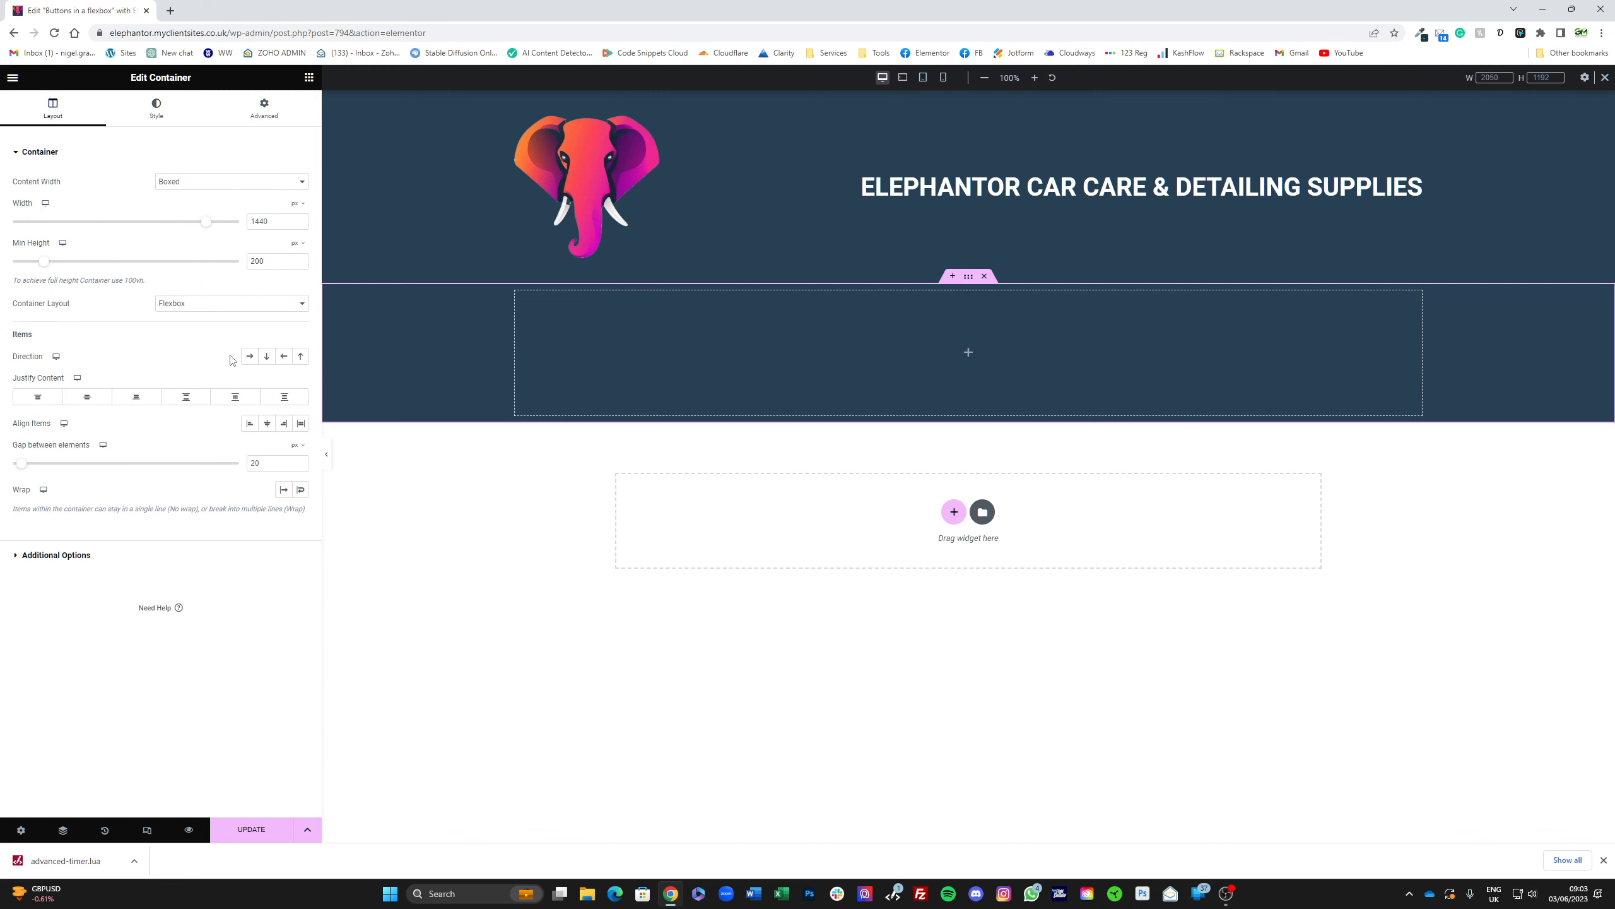
left_click(251, 361)
left_click(188, 397)
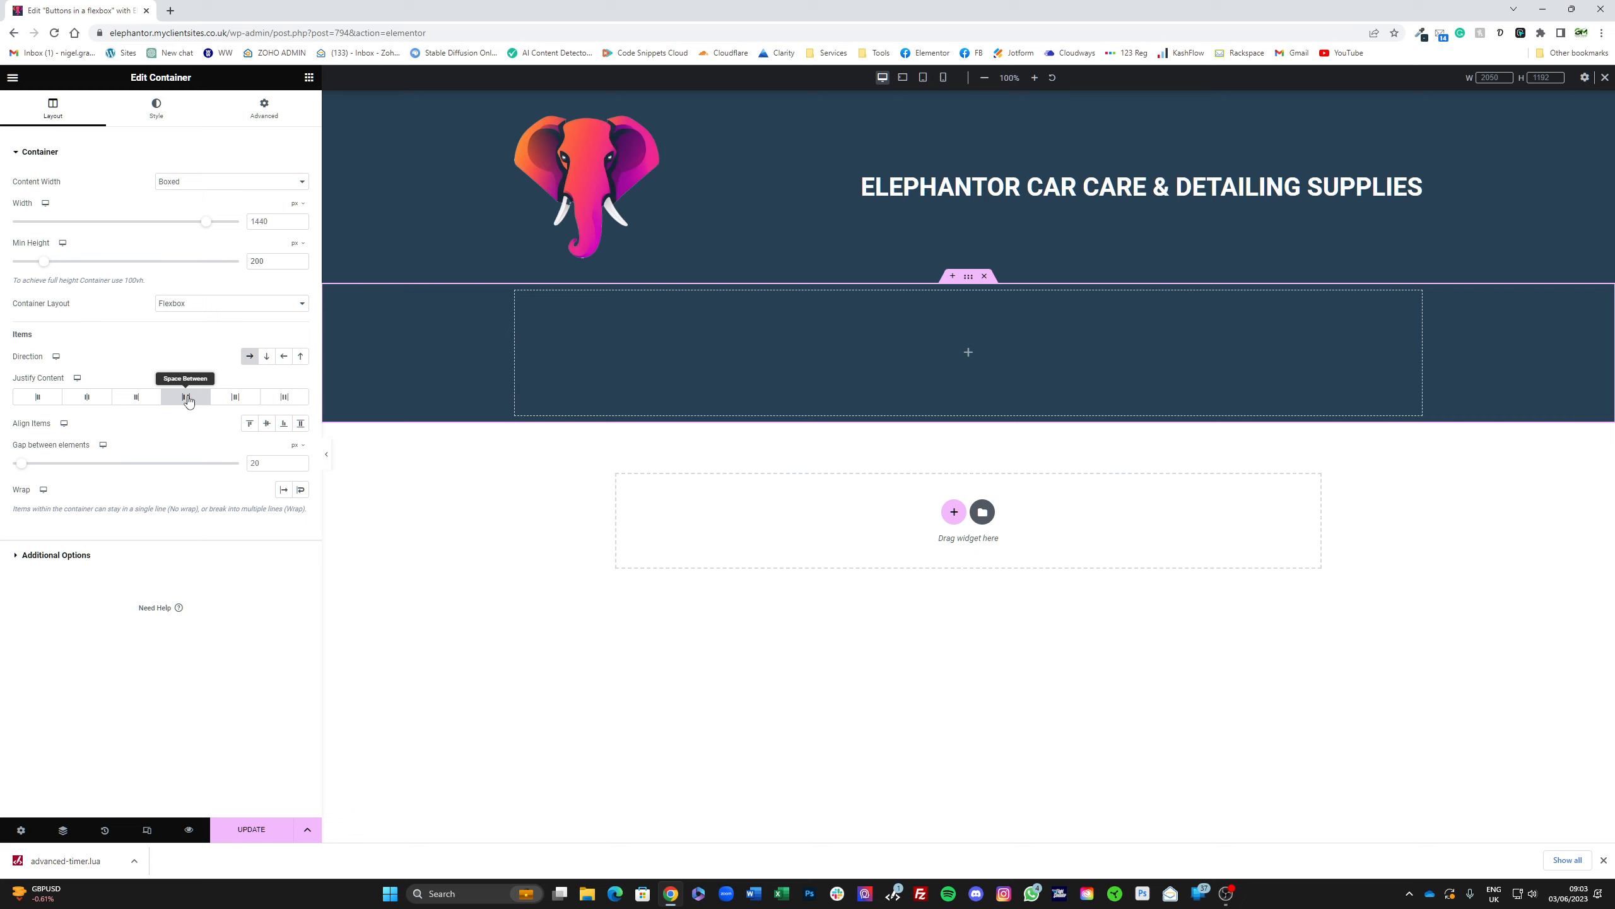
left_click(267, 428)
Step: Enable wrapping for the container's items and set Align Content to Centre
left_click(302, 493)
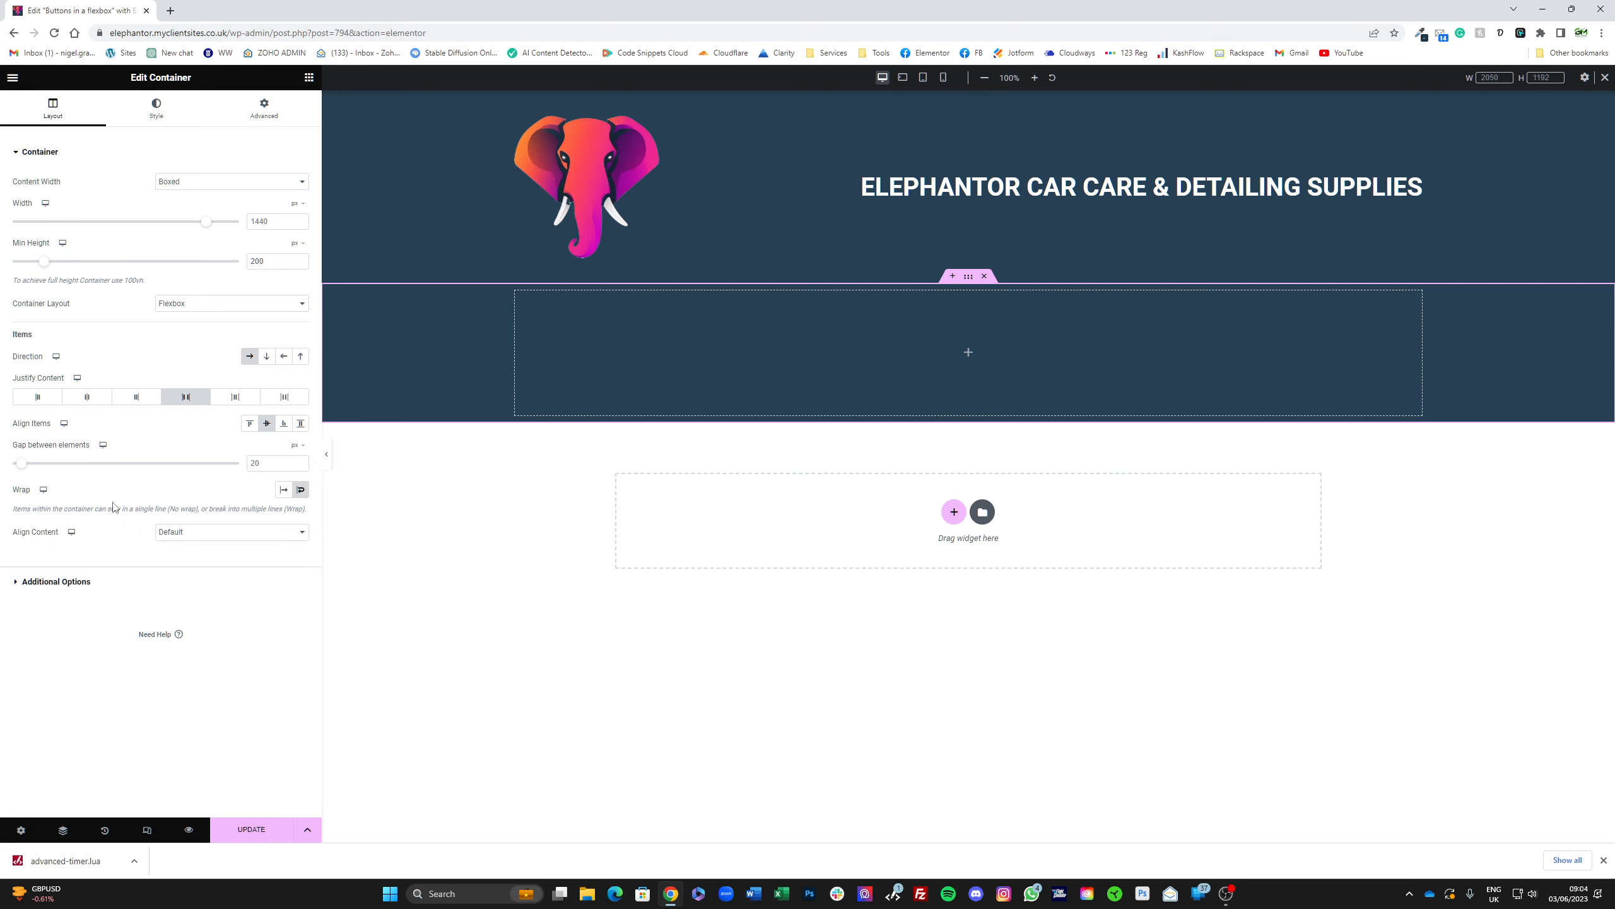
left_click(167, 533)
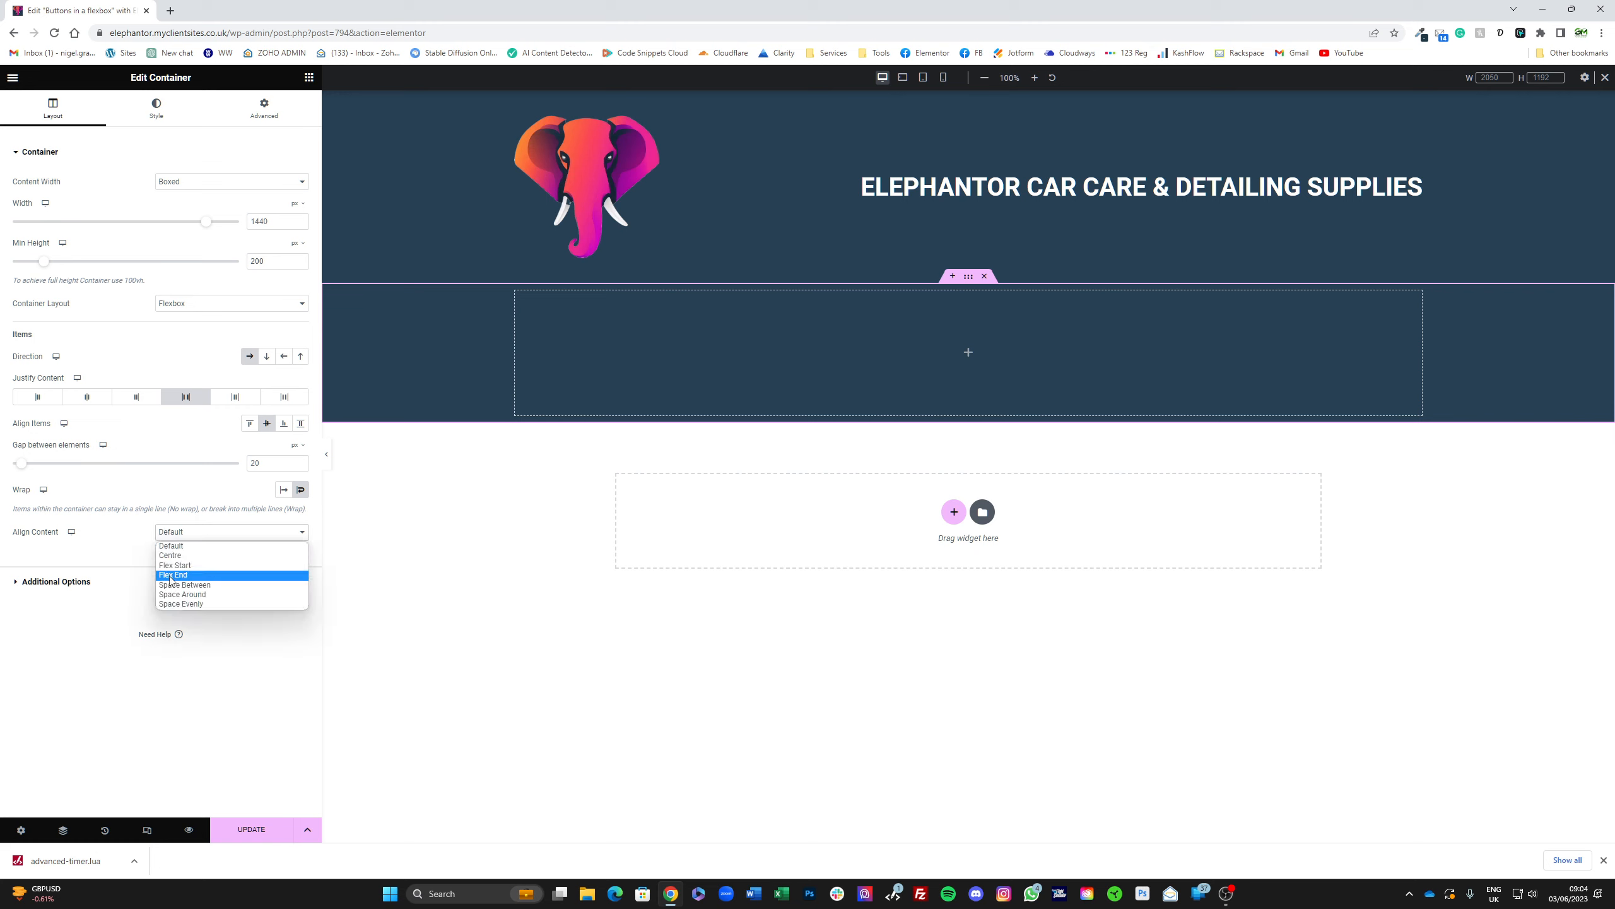
left_click(173, 555)
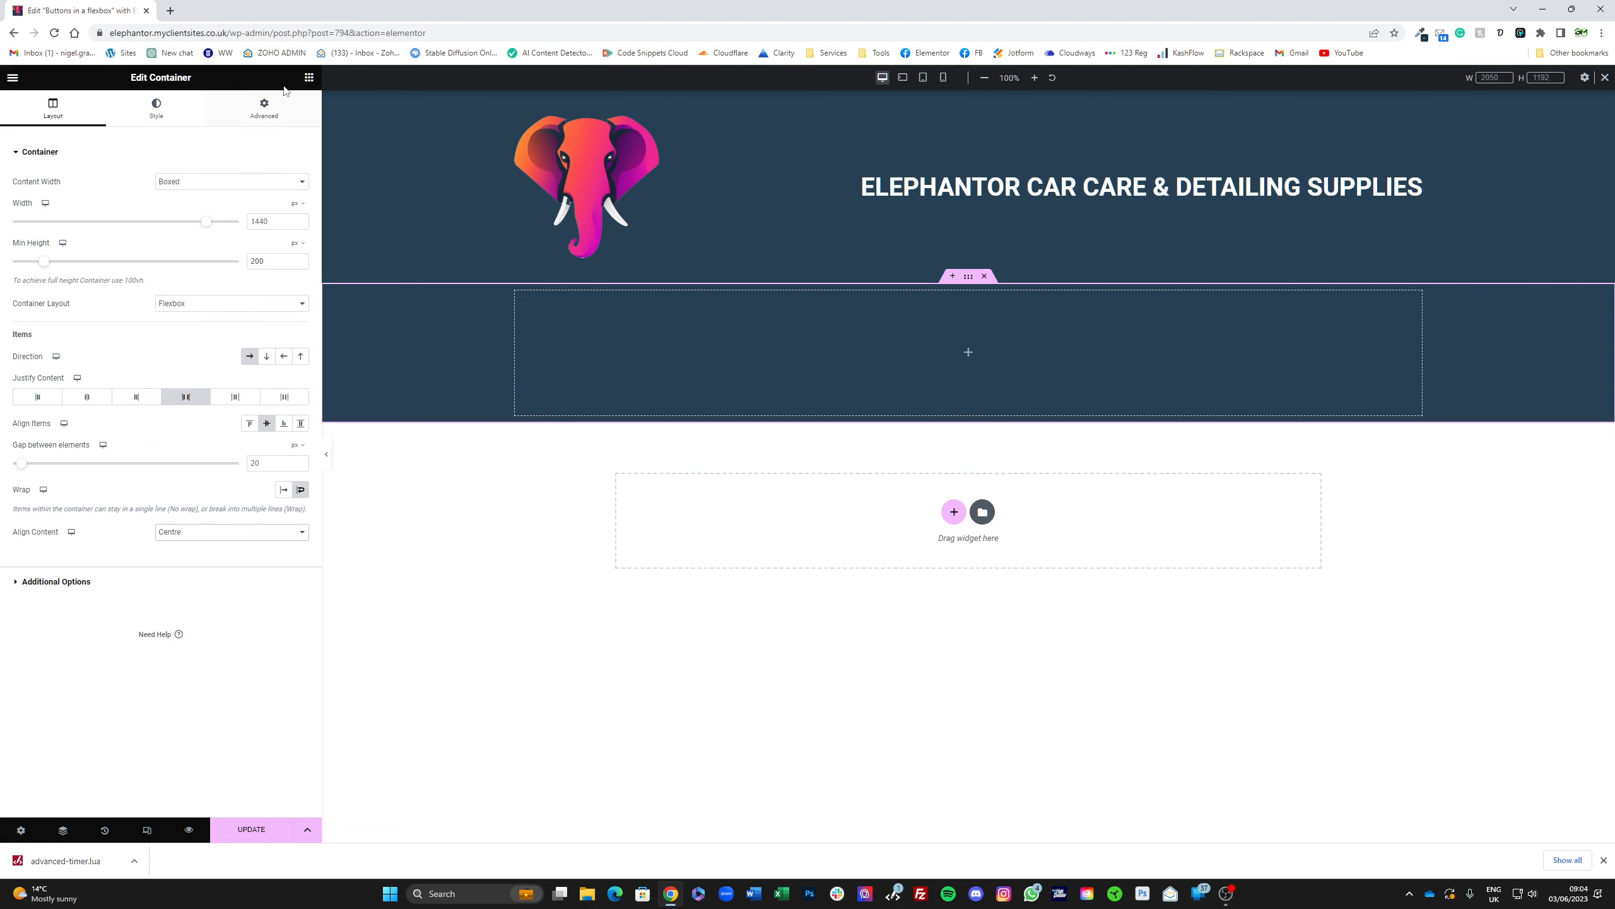
Step: Find the Button widget and add it to the empty container below the header
left_click(310, 77)
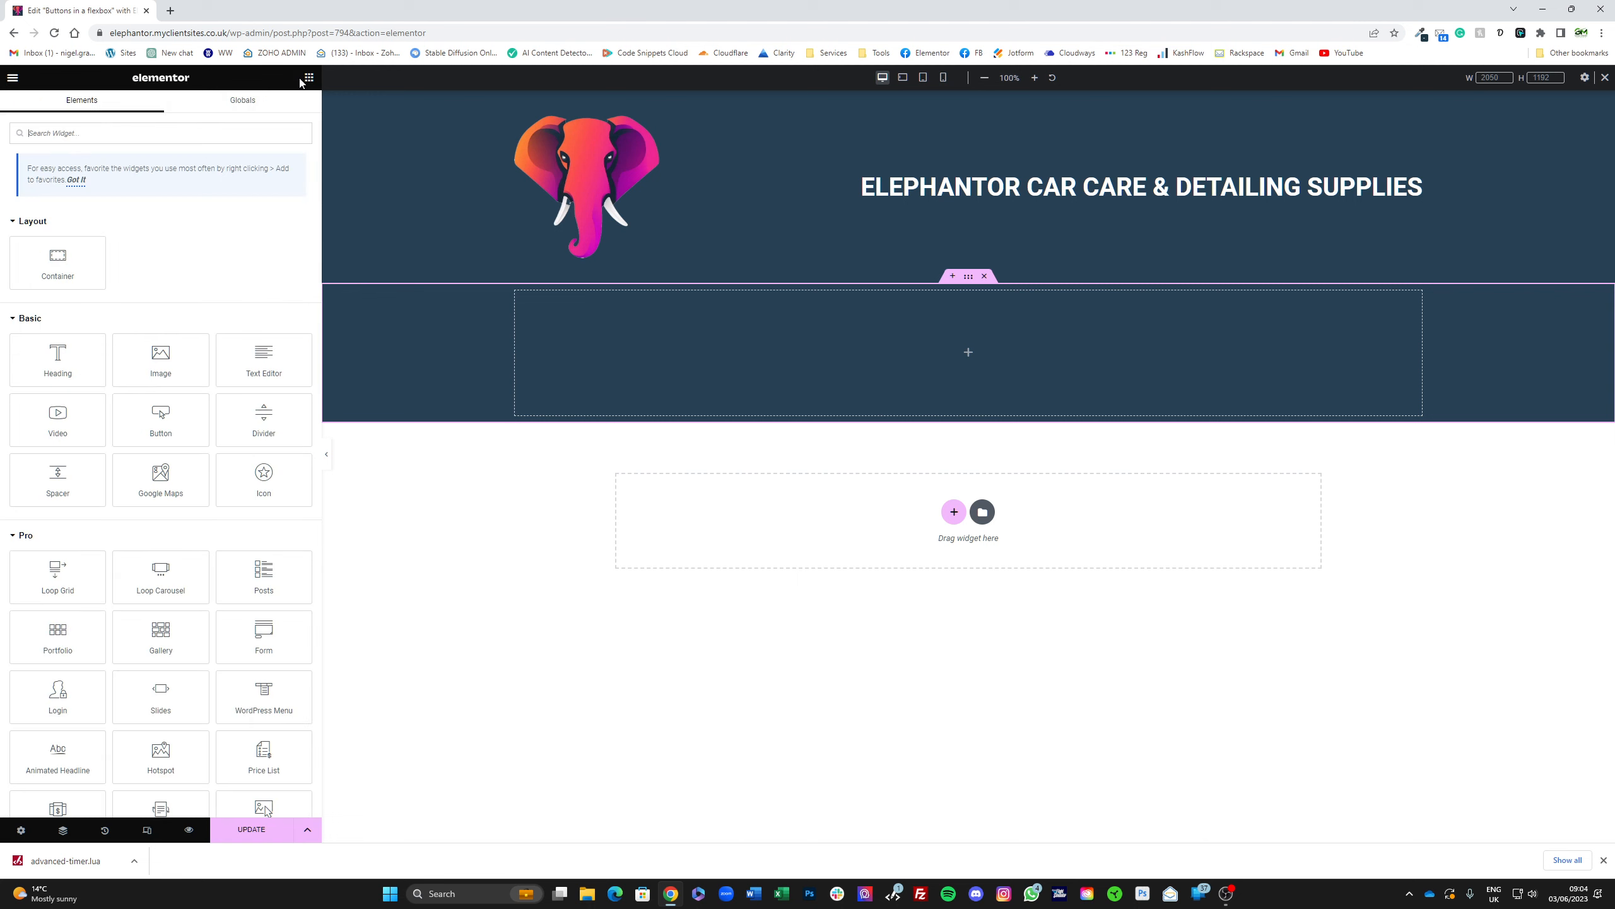
left_click(39, 130)
type("butt")
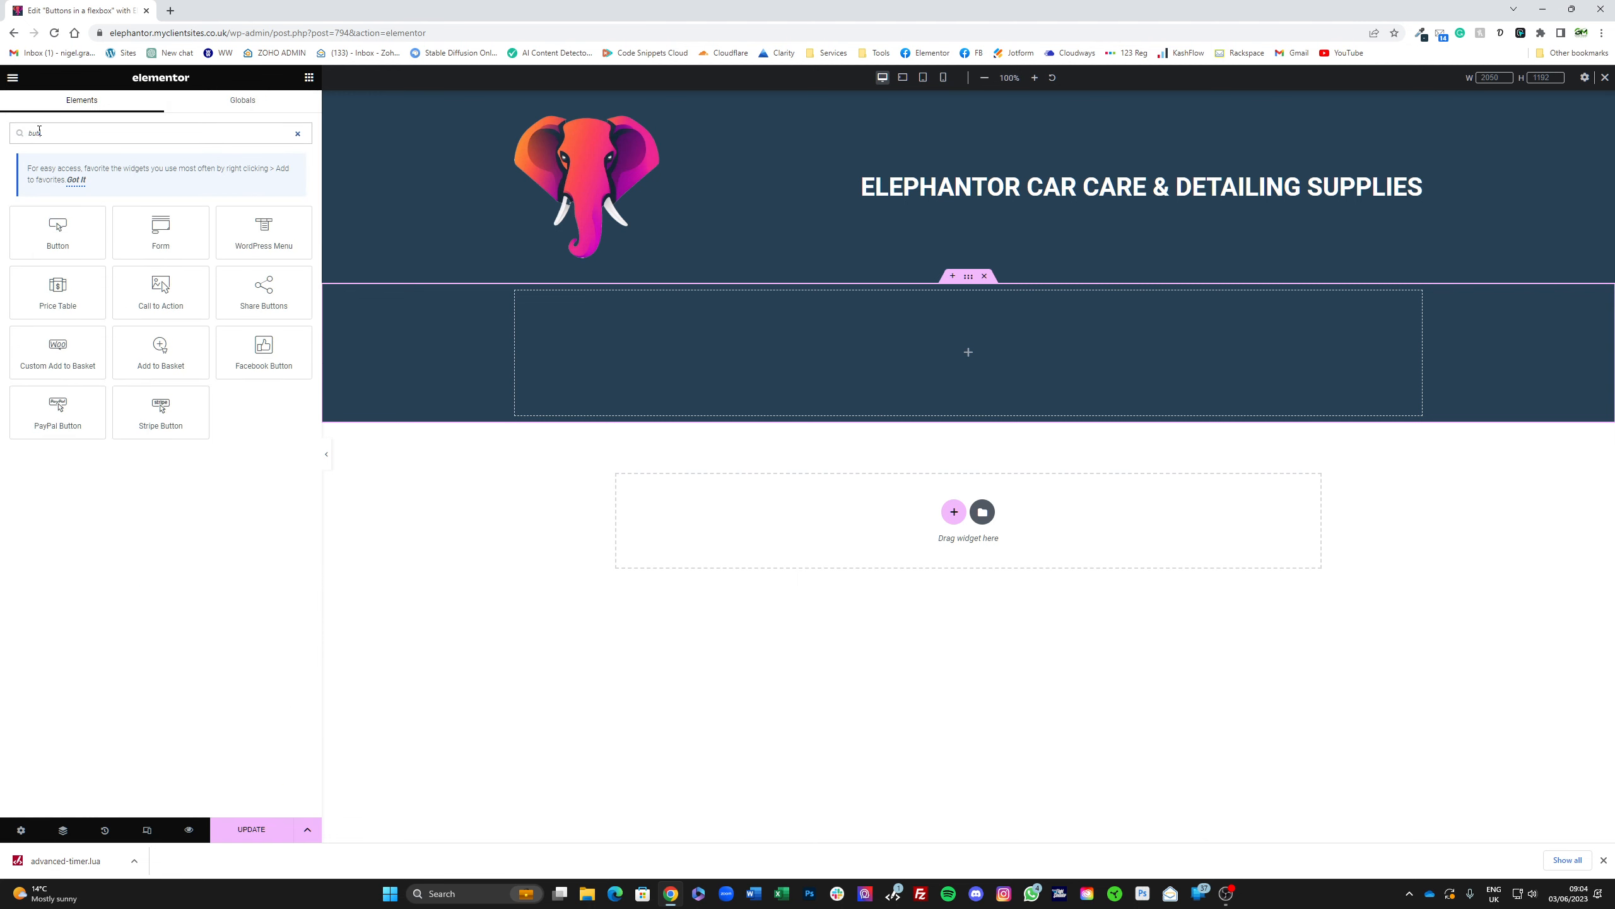
left_click_drag(71, 236, 651, 354)
Step: Set the new button's text colour to the global Accent colour
left_click(158, 108)
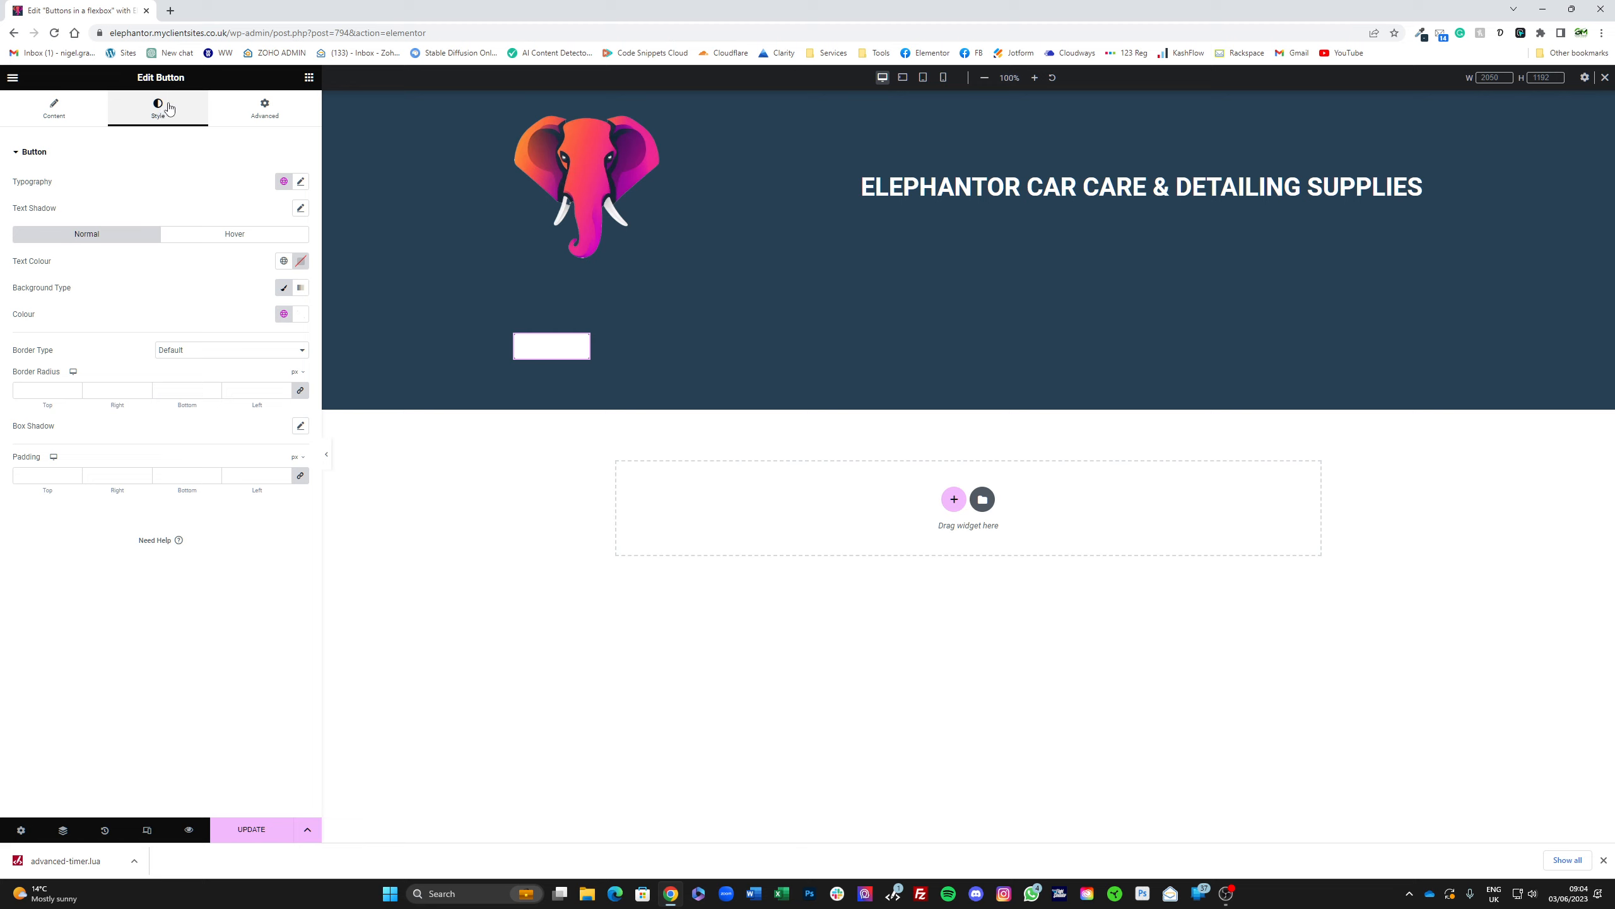
left_click(287, 289)
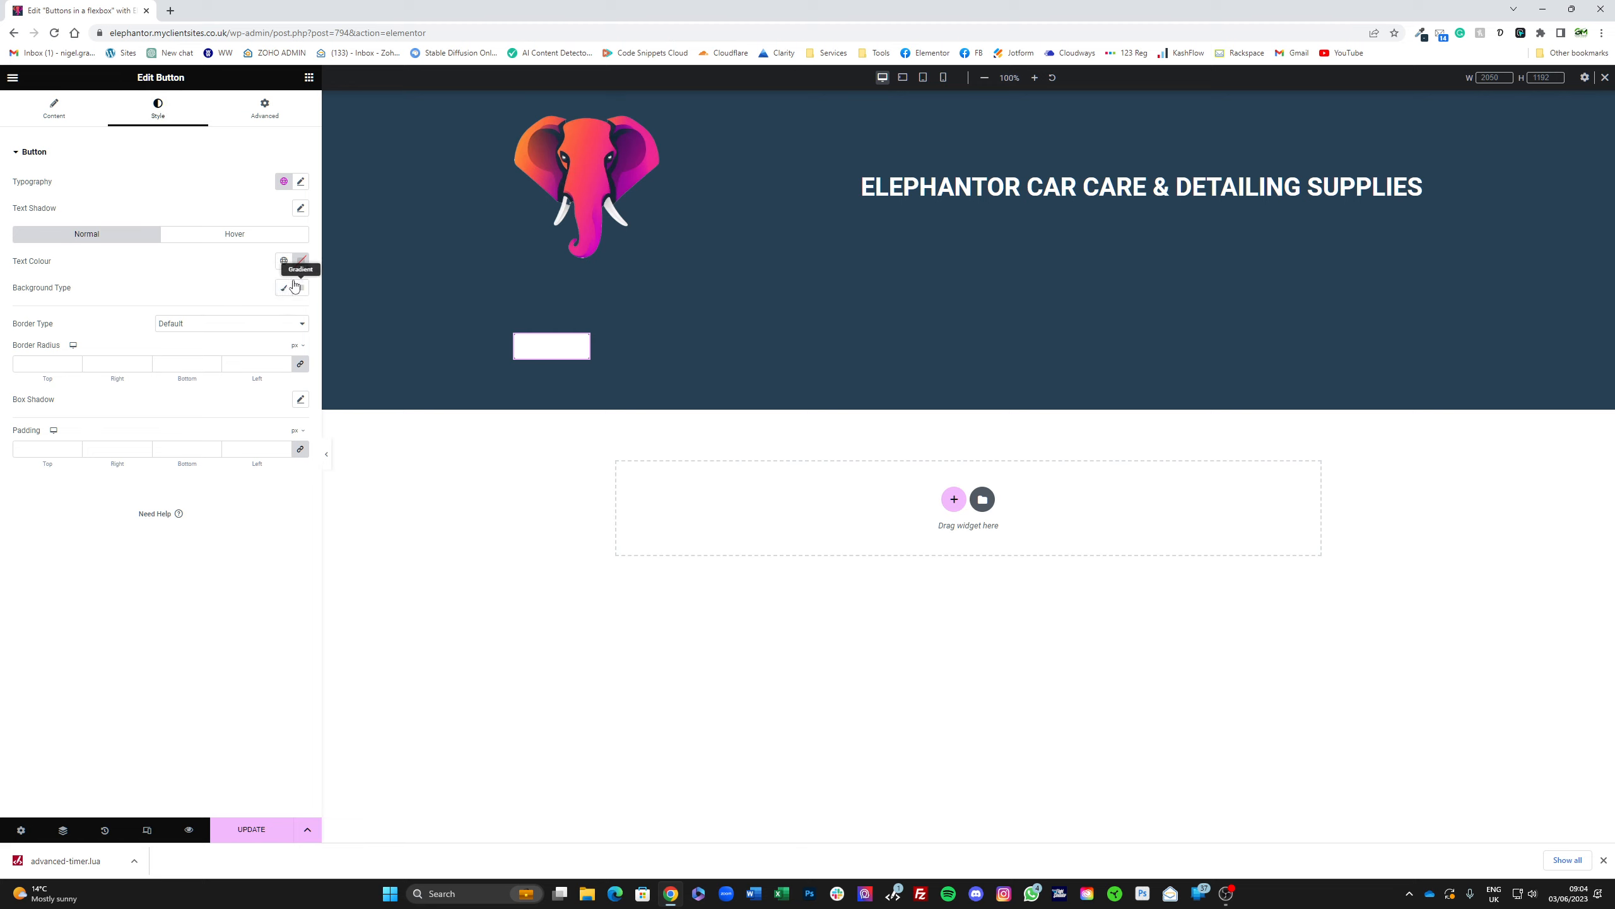
left_click(284, 261)
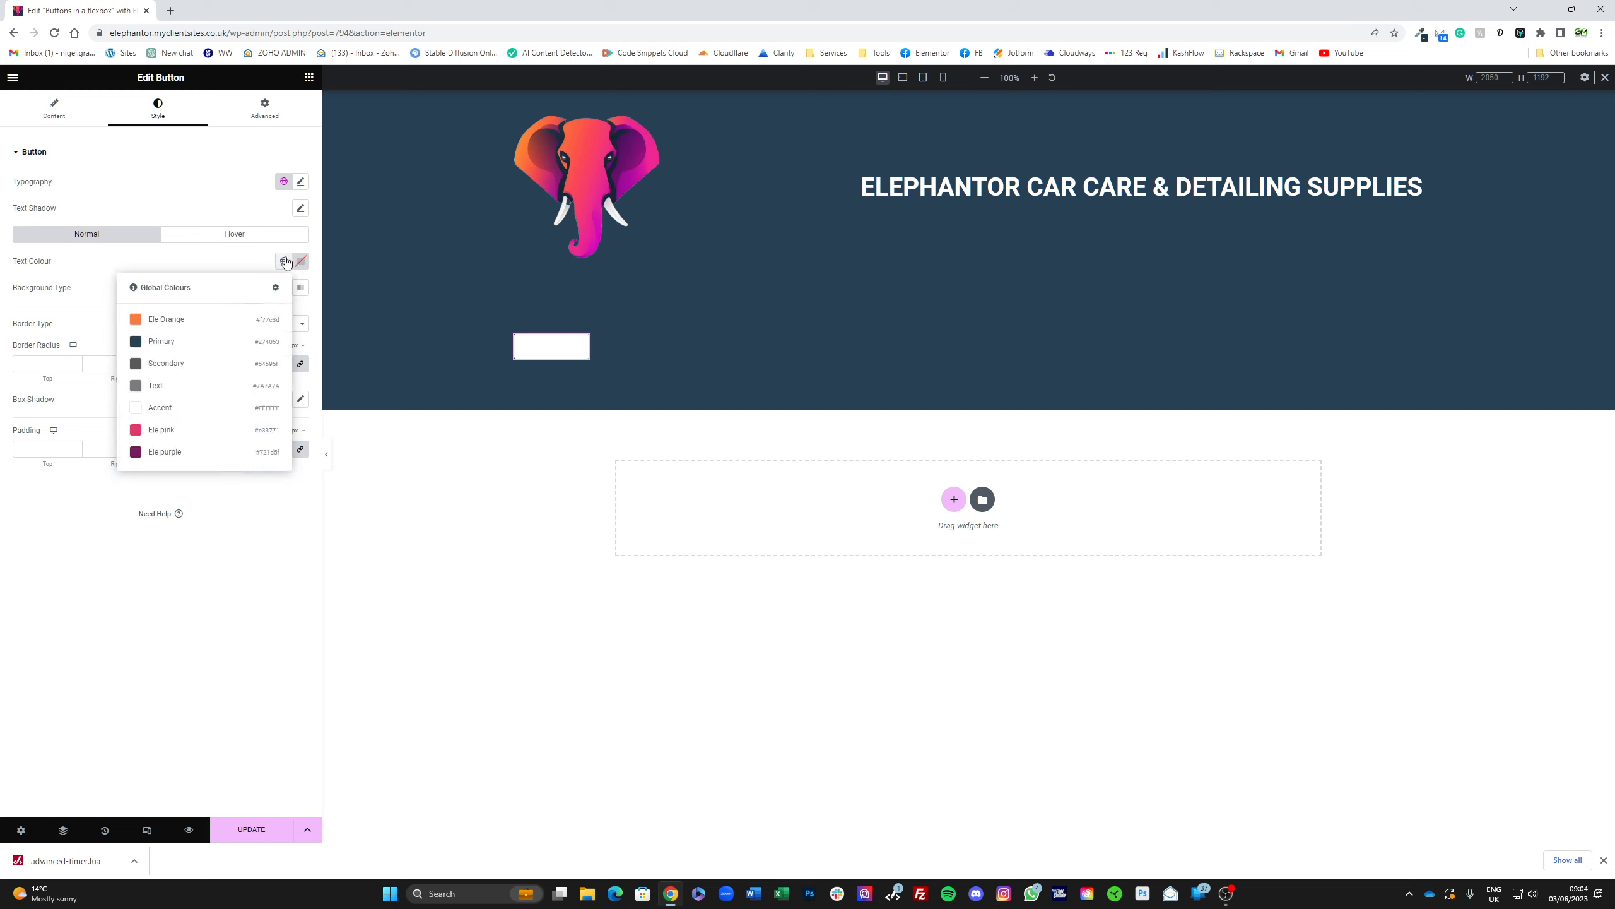
left_click(172, 432)
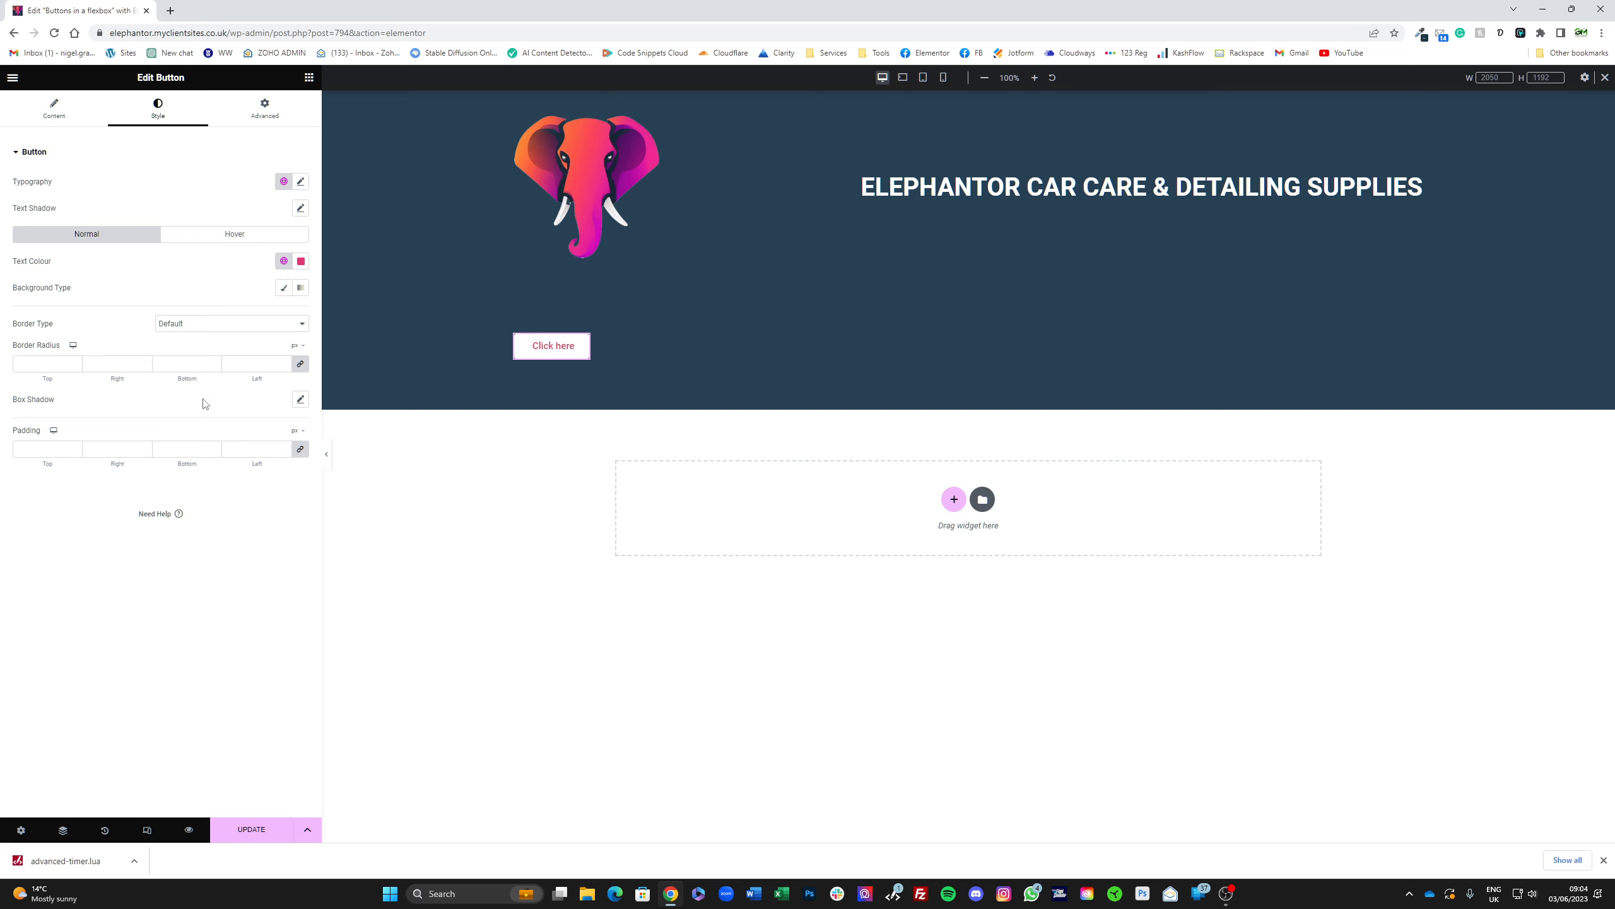
left_click(290, 264)
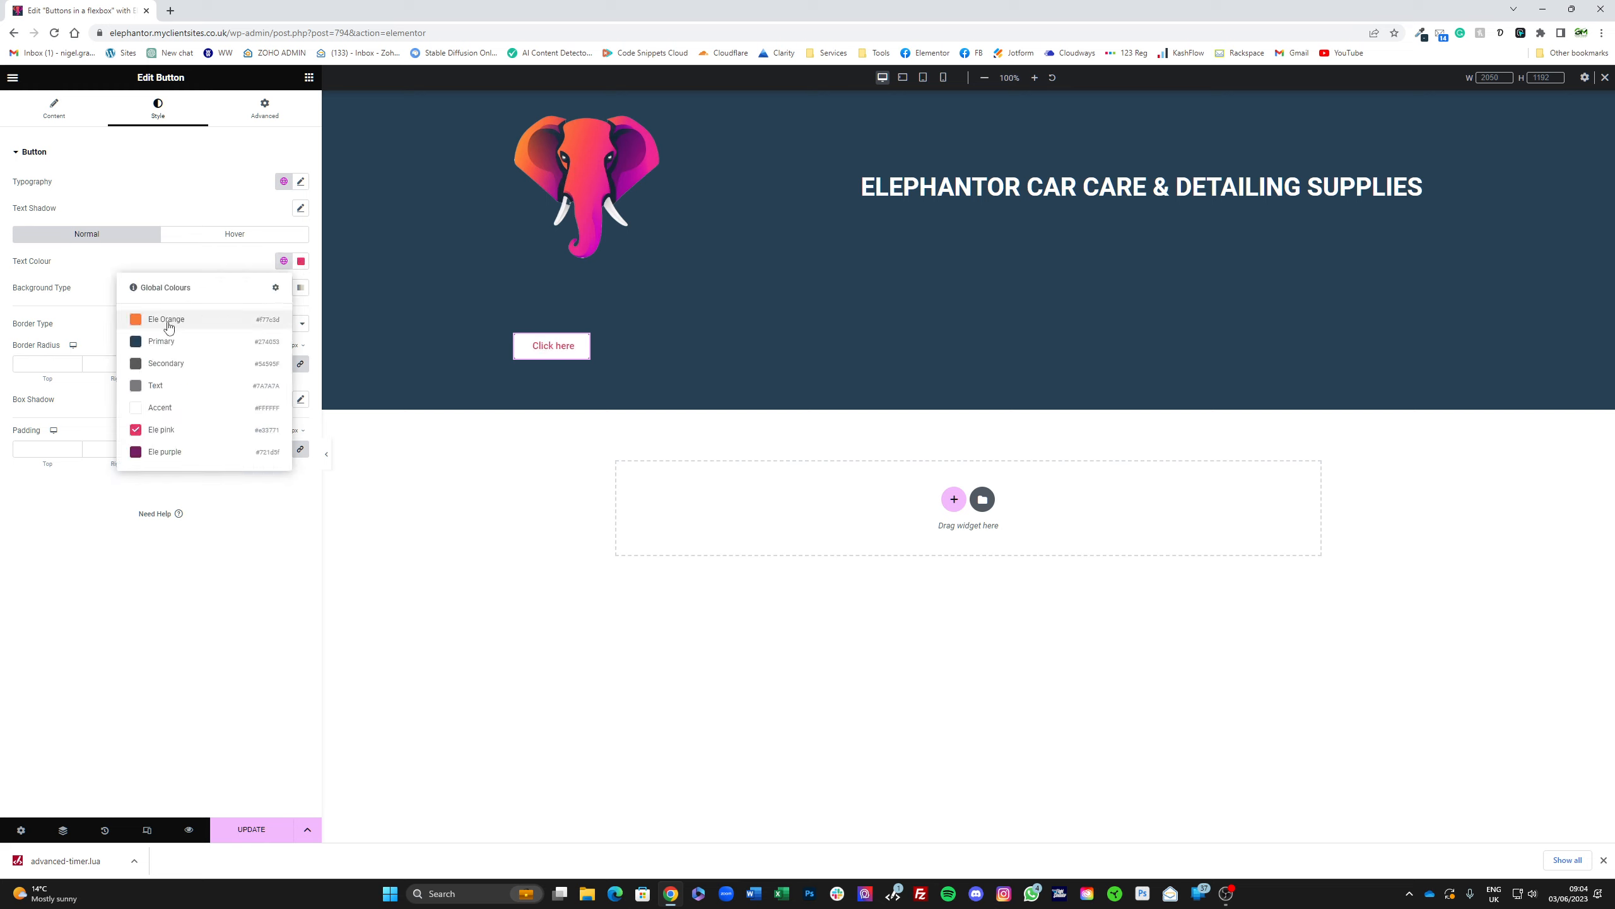
left_click(184, 407)
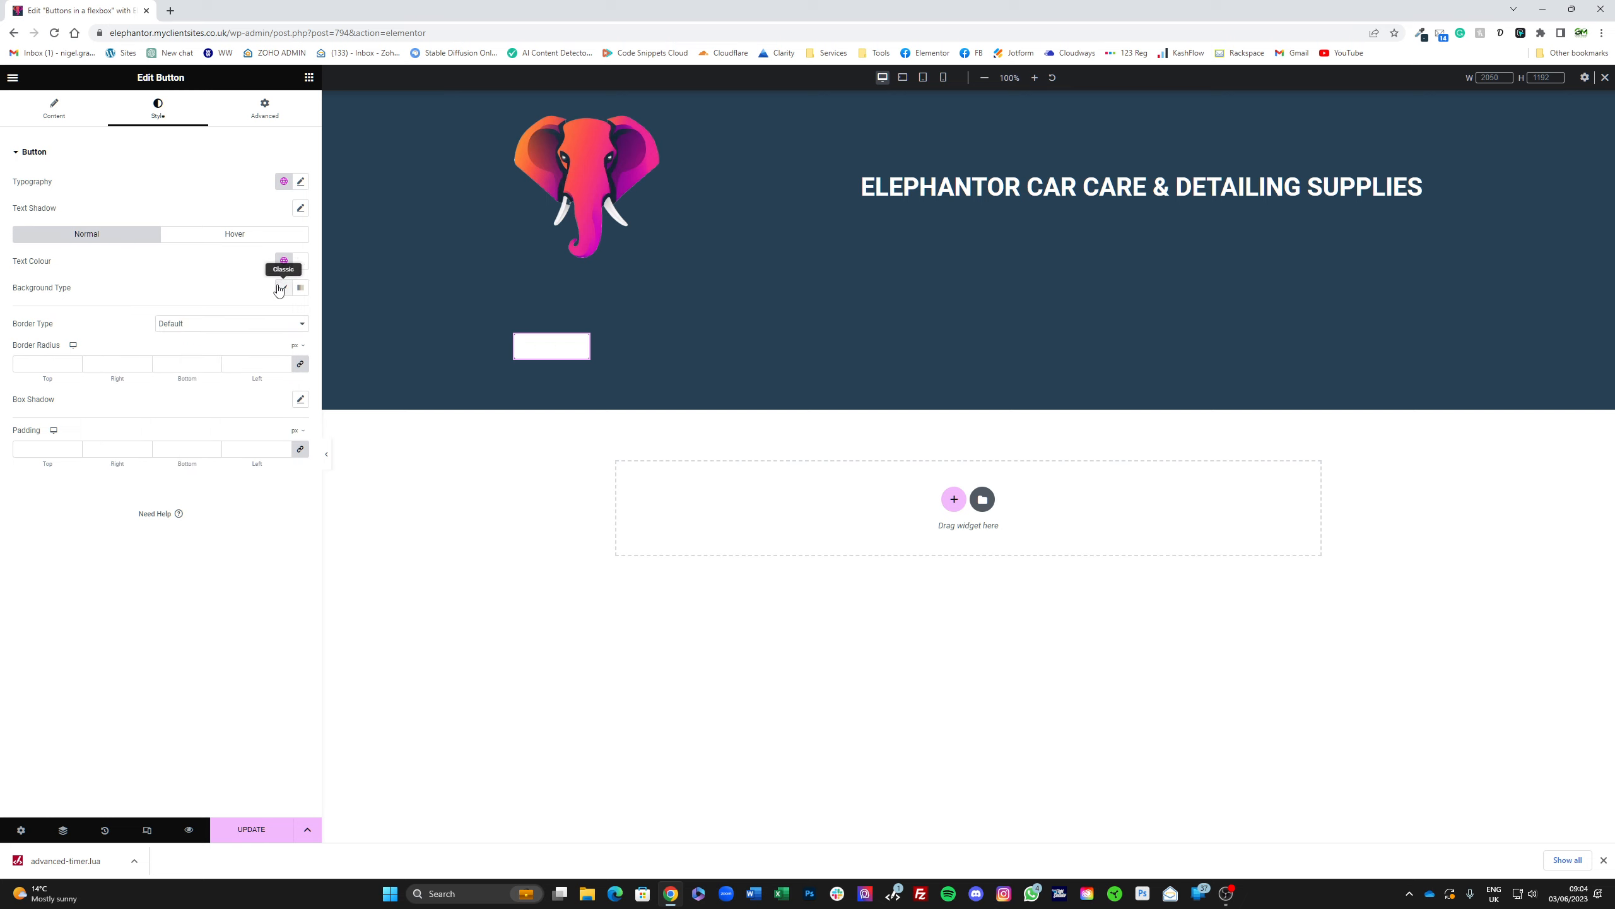
Step: Give the button a classic background in the global Ele pink colour
left_click(284, 288)
left_click(280, 316)
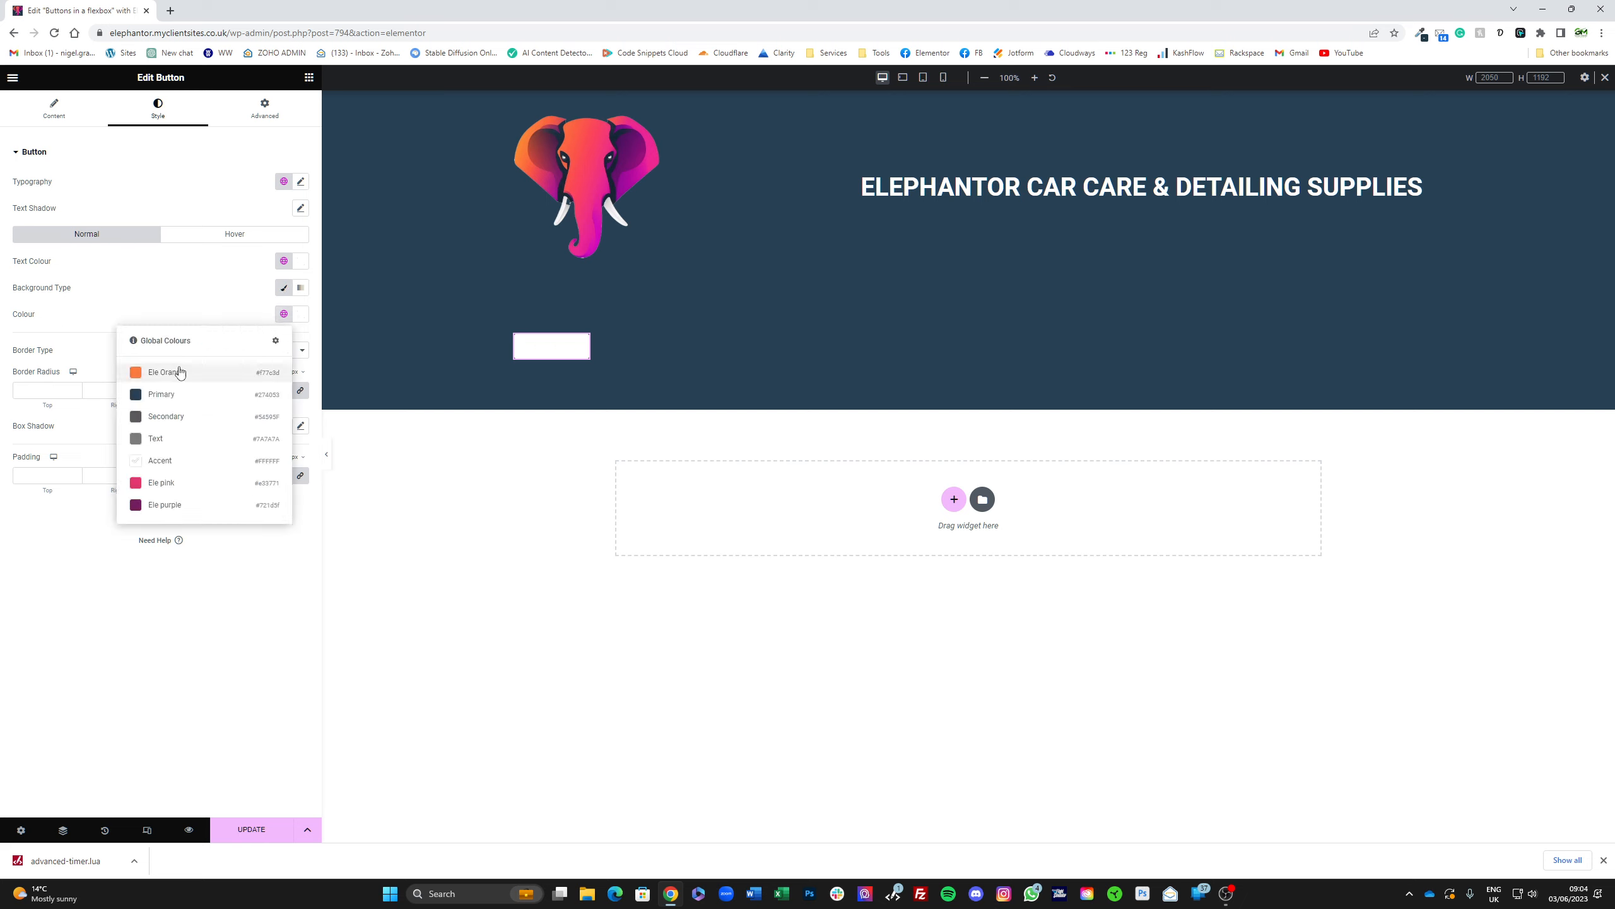
left_click(164, 482)
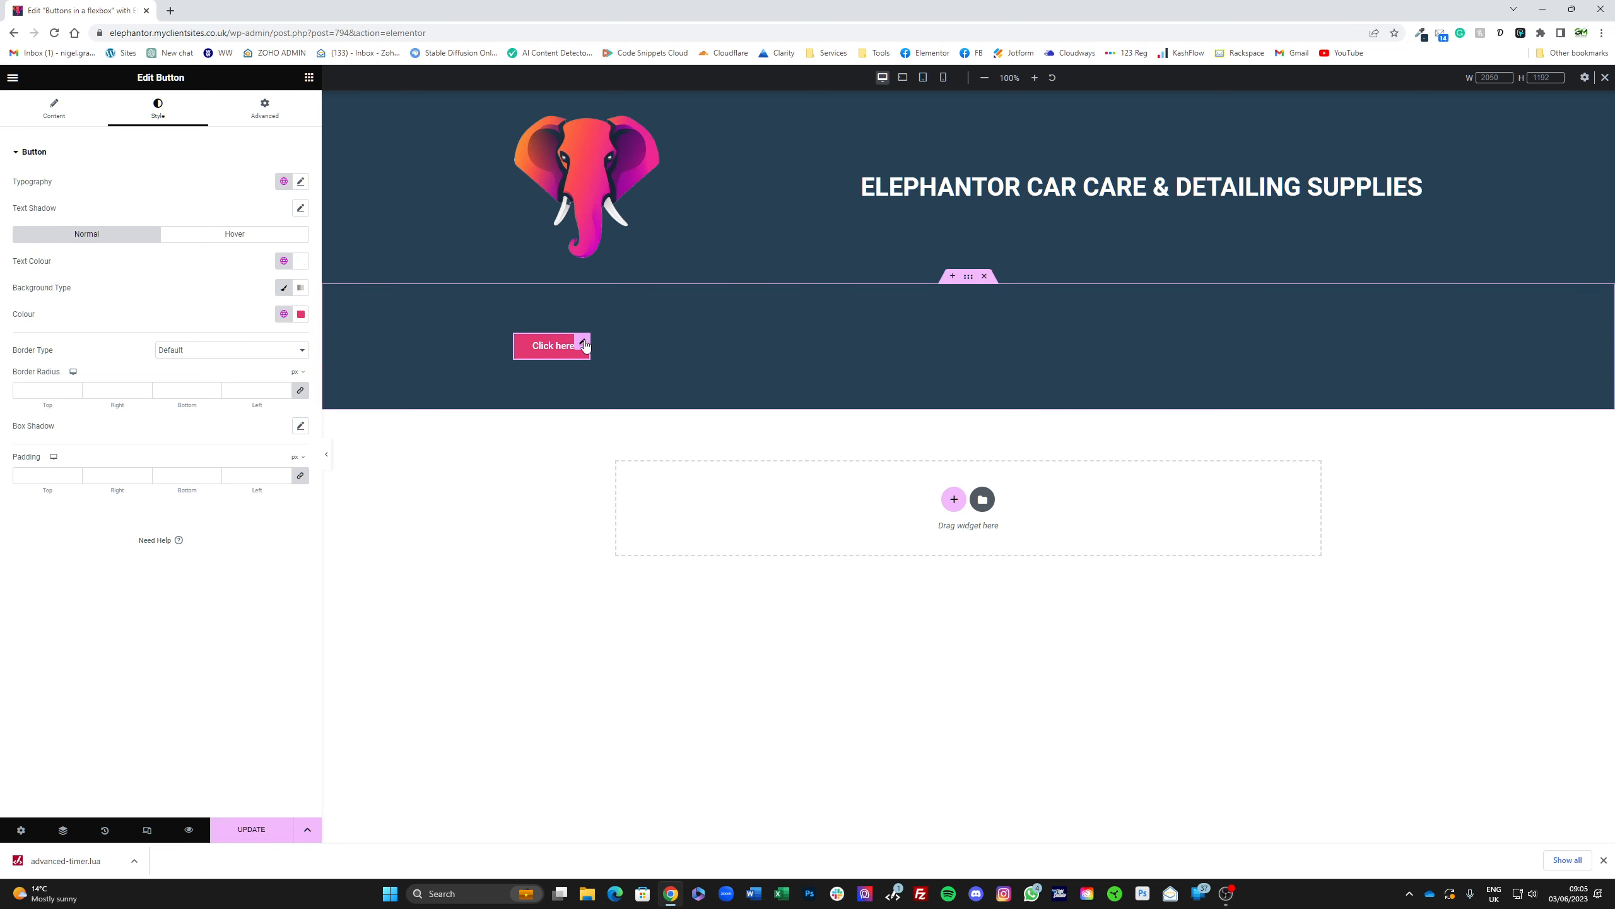
Step: Duplicate the pink button three times to make a row of four buttons in the container
left_click(51, 111)
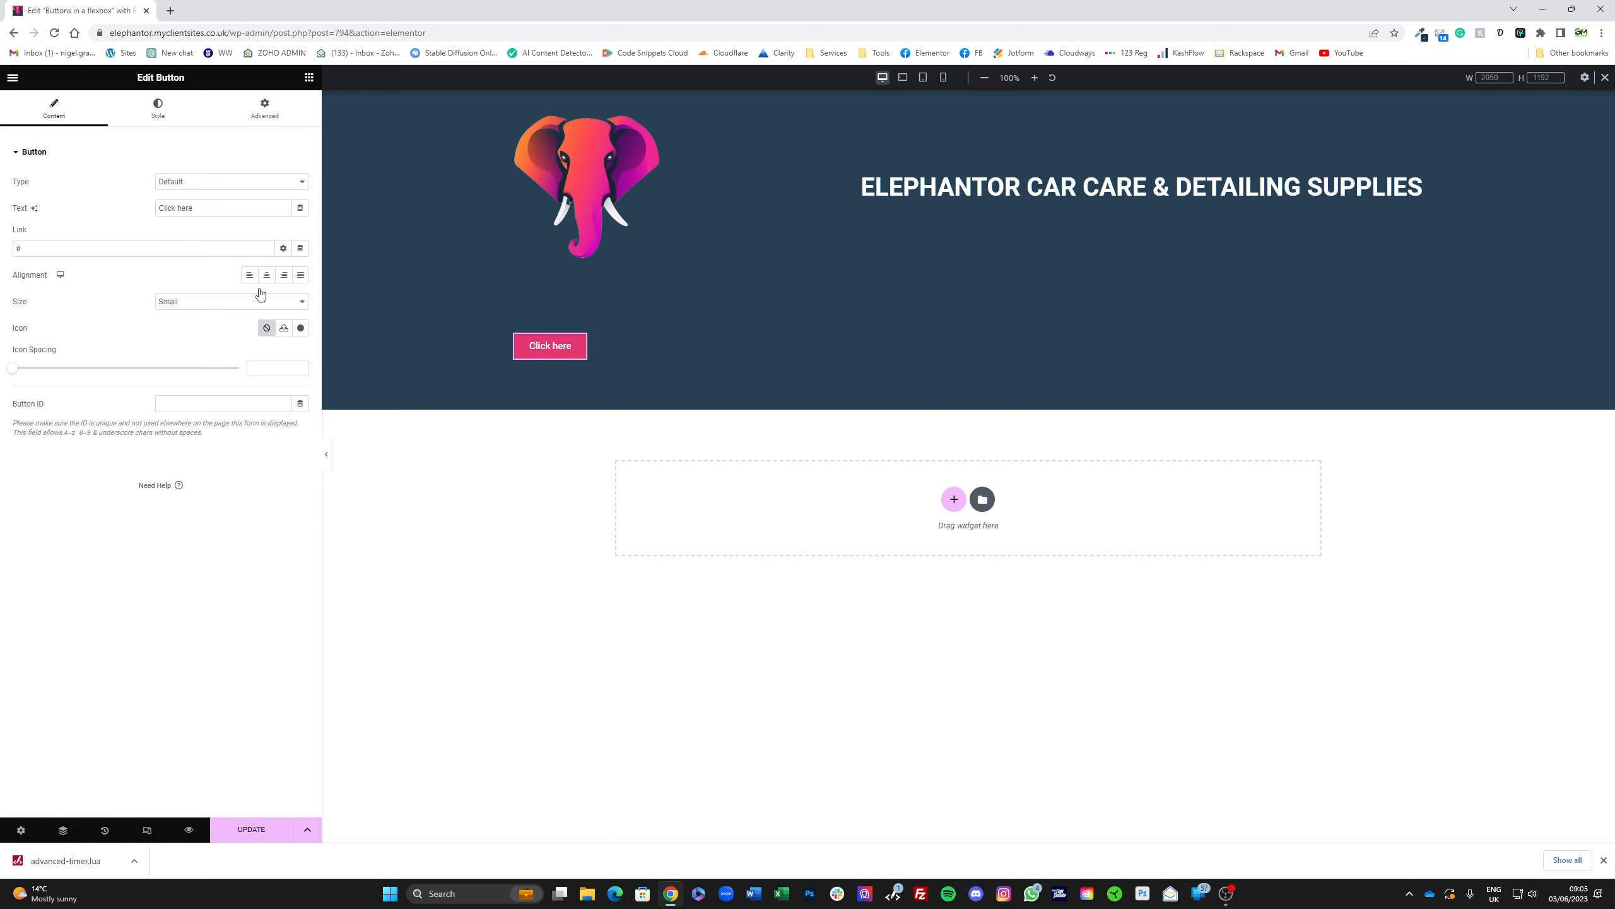
right_click(578, 347)
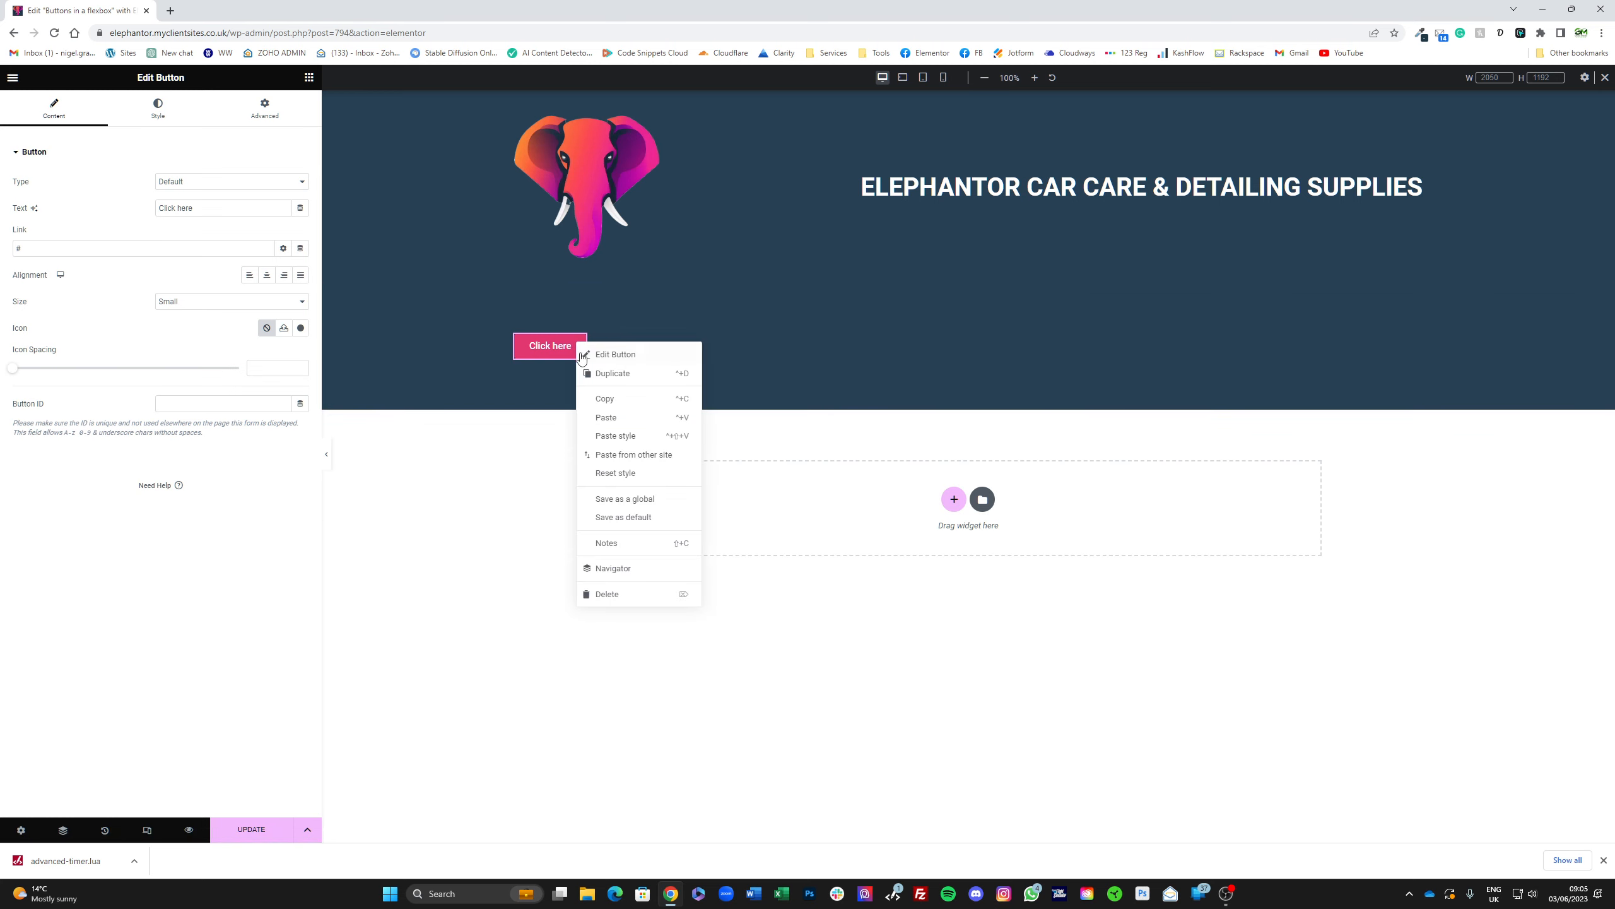
left_click(608, 374)
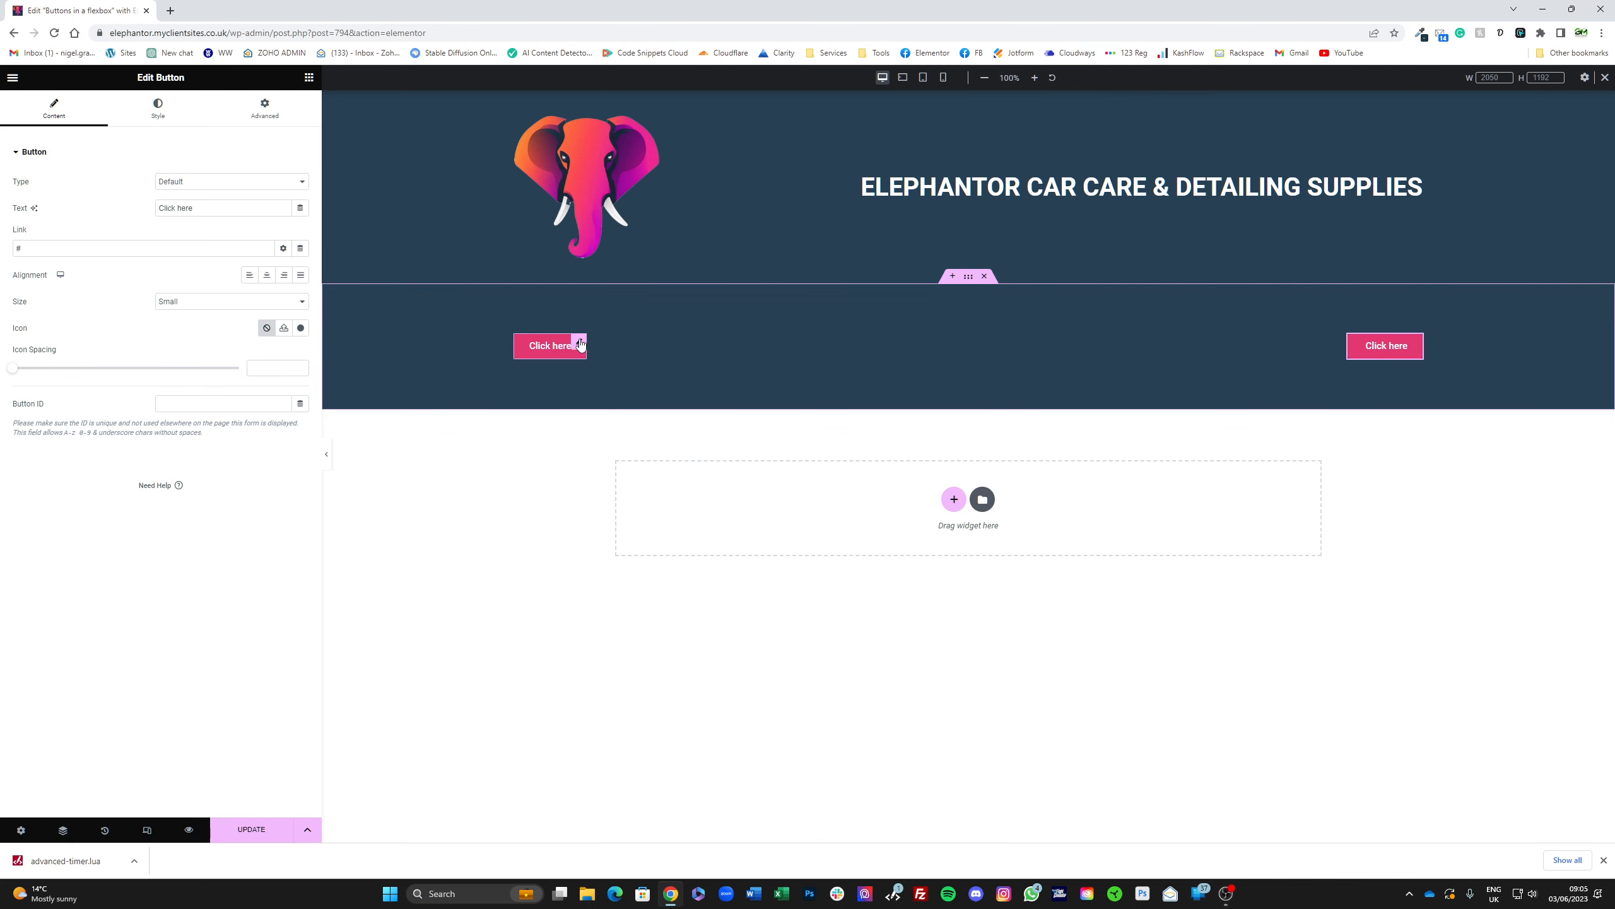
right_click(576, 344)
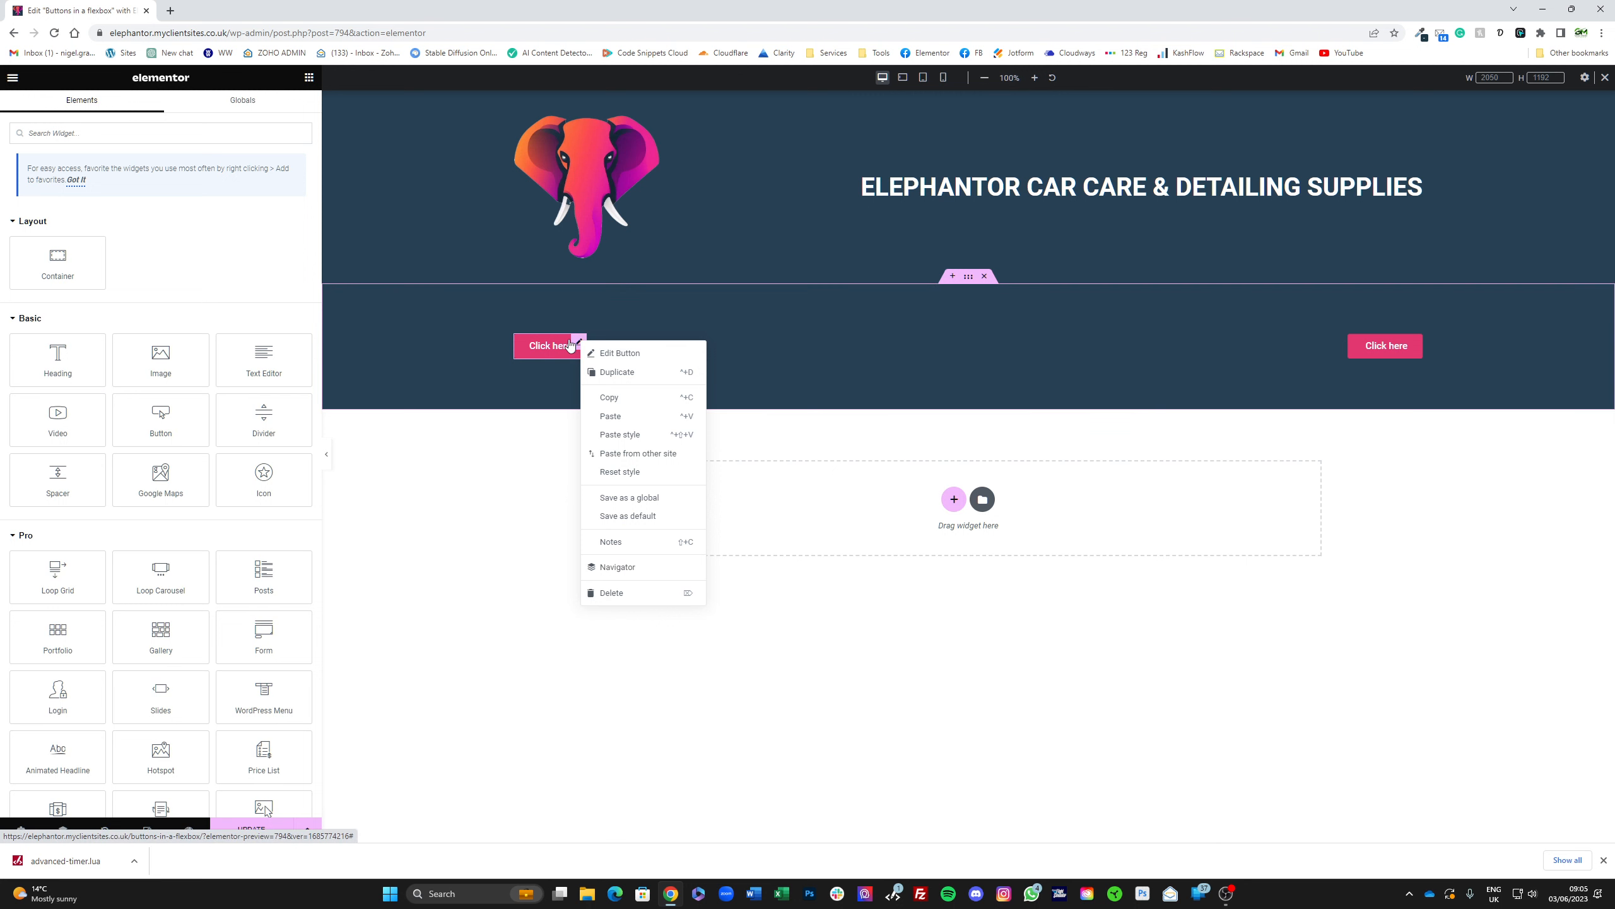
left_click(617, 376)
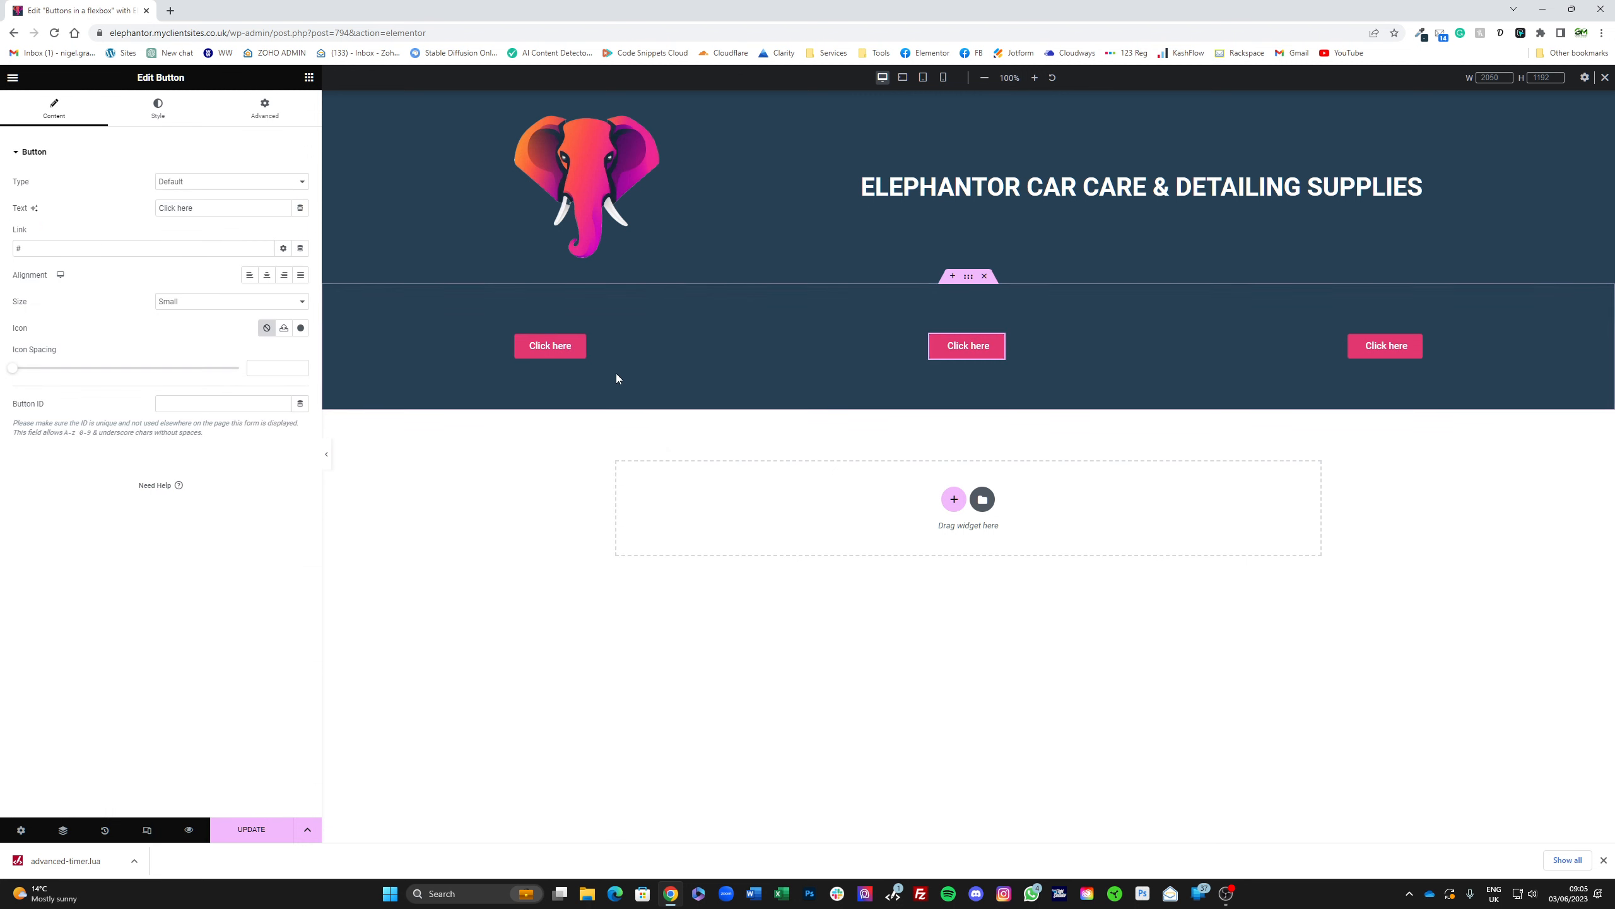
right_click(541, 350)
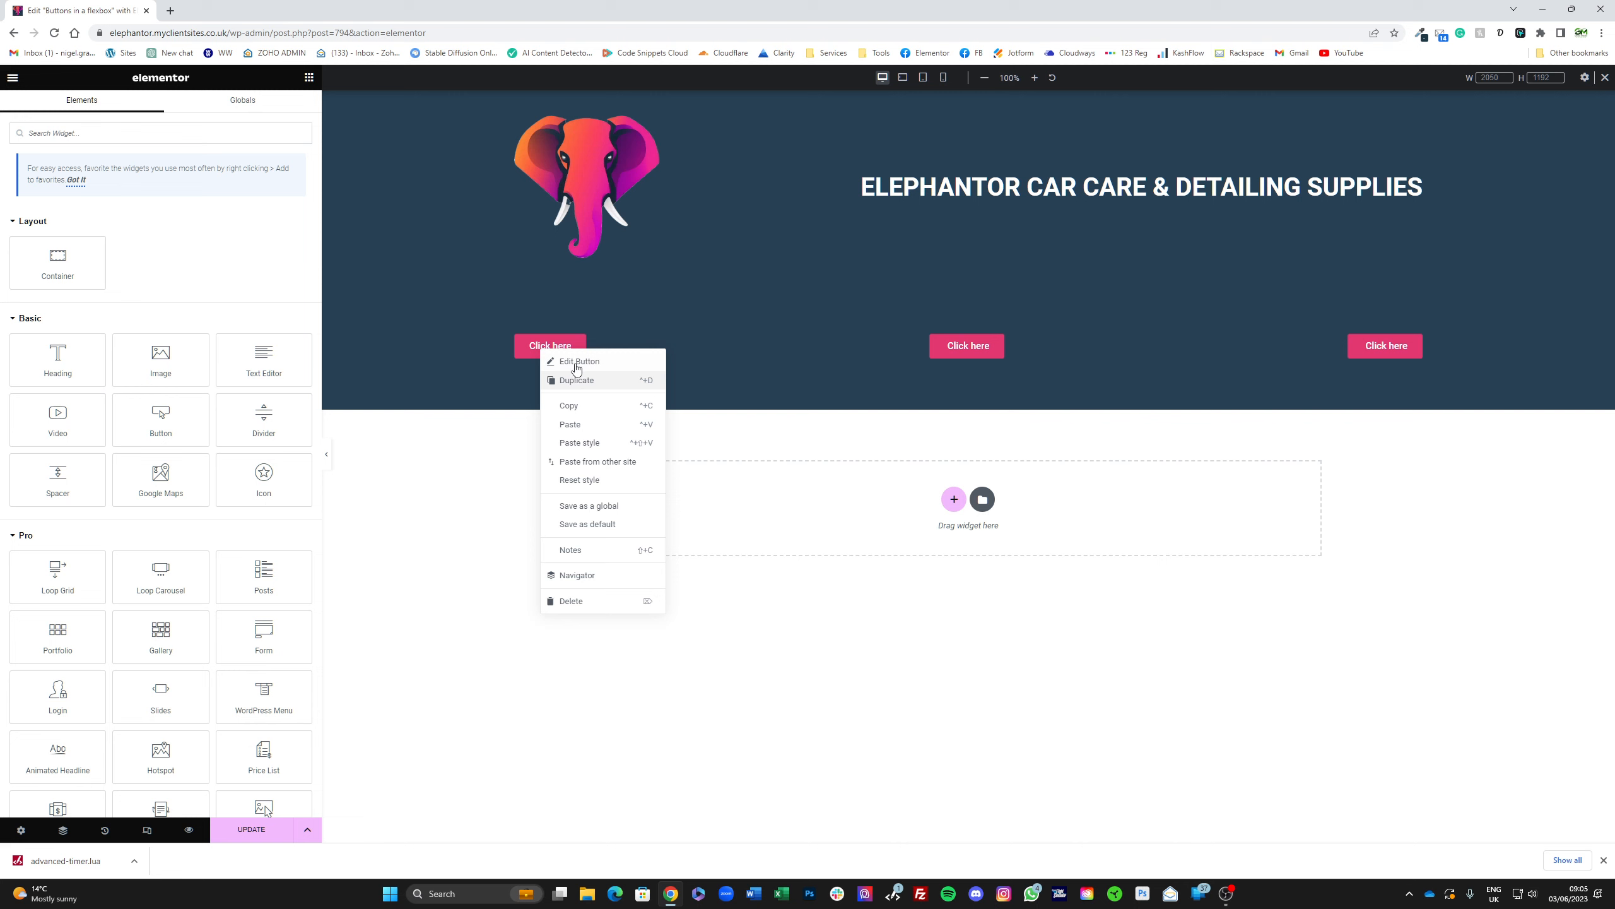
left_click(575, 381)
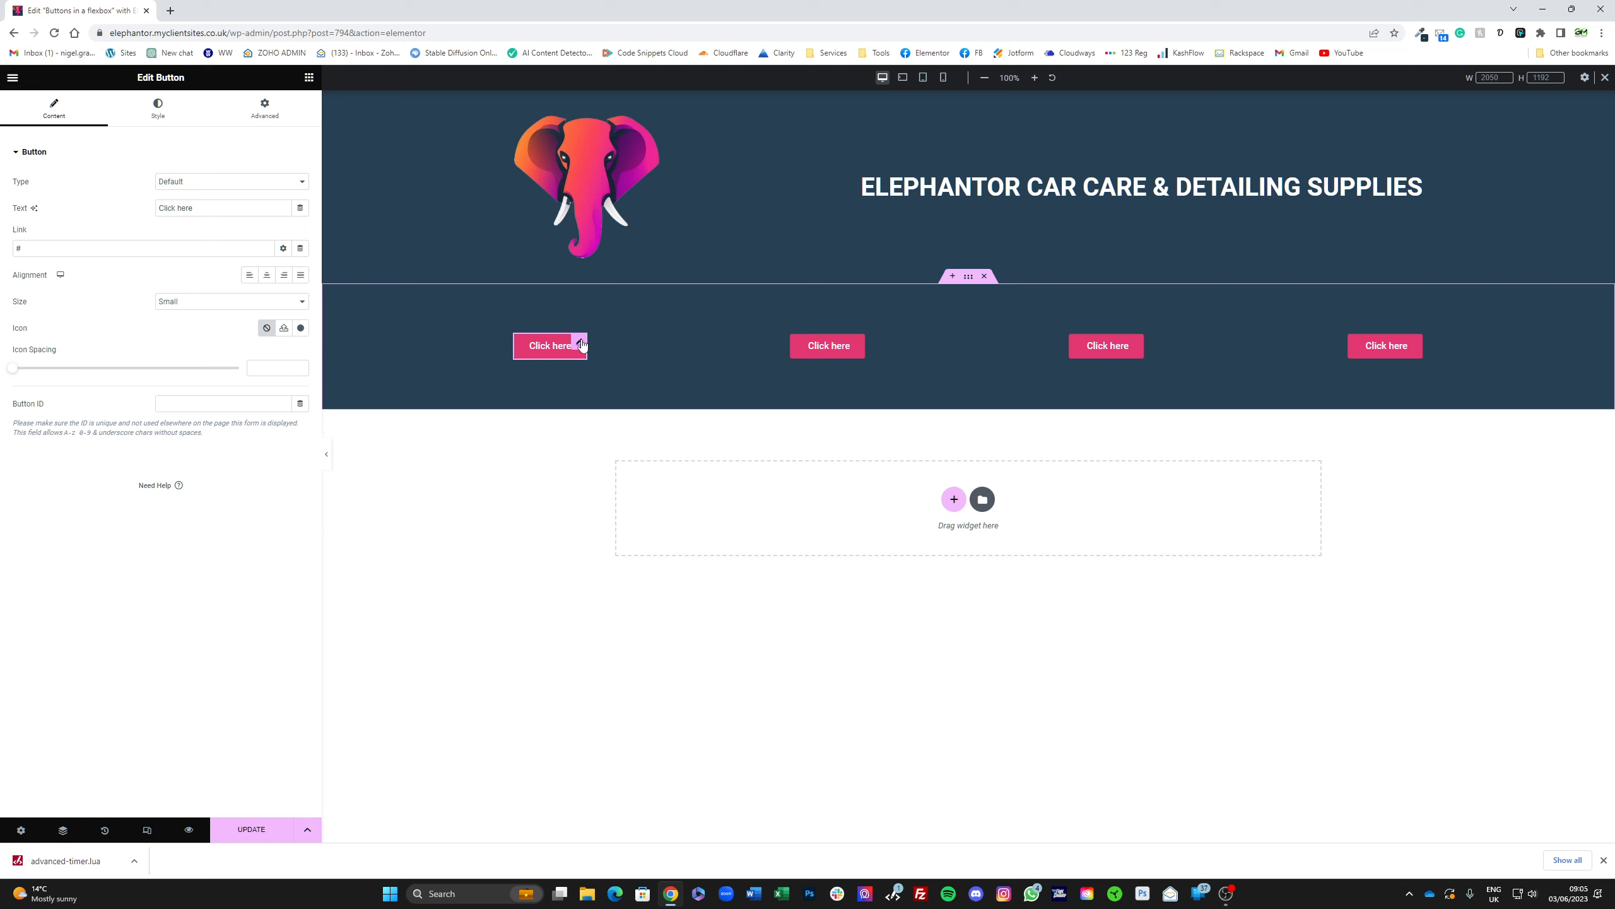
Step: Give the first button in the row a custom width of 25% and set its alignment to justified
left_click(264, 108)
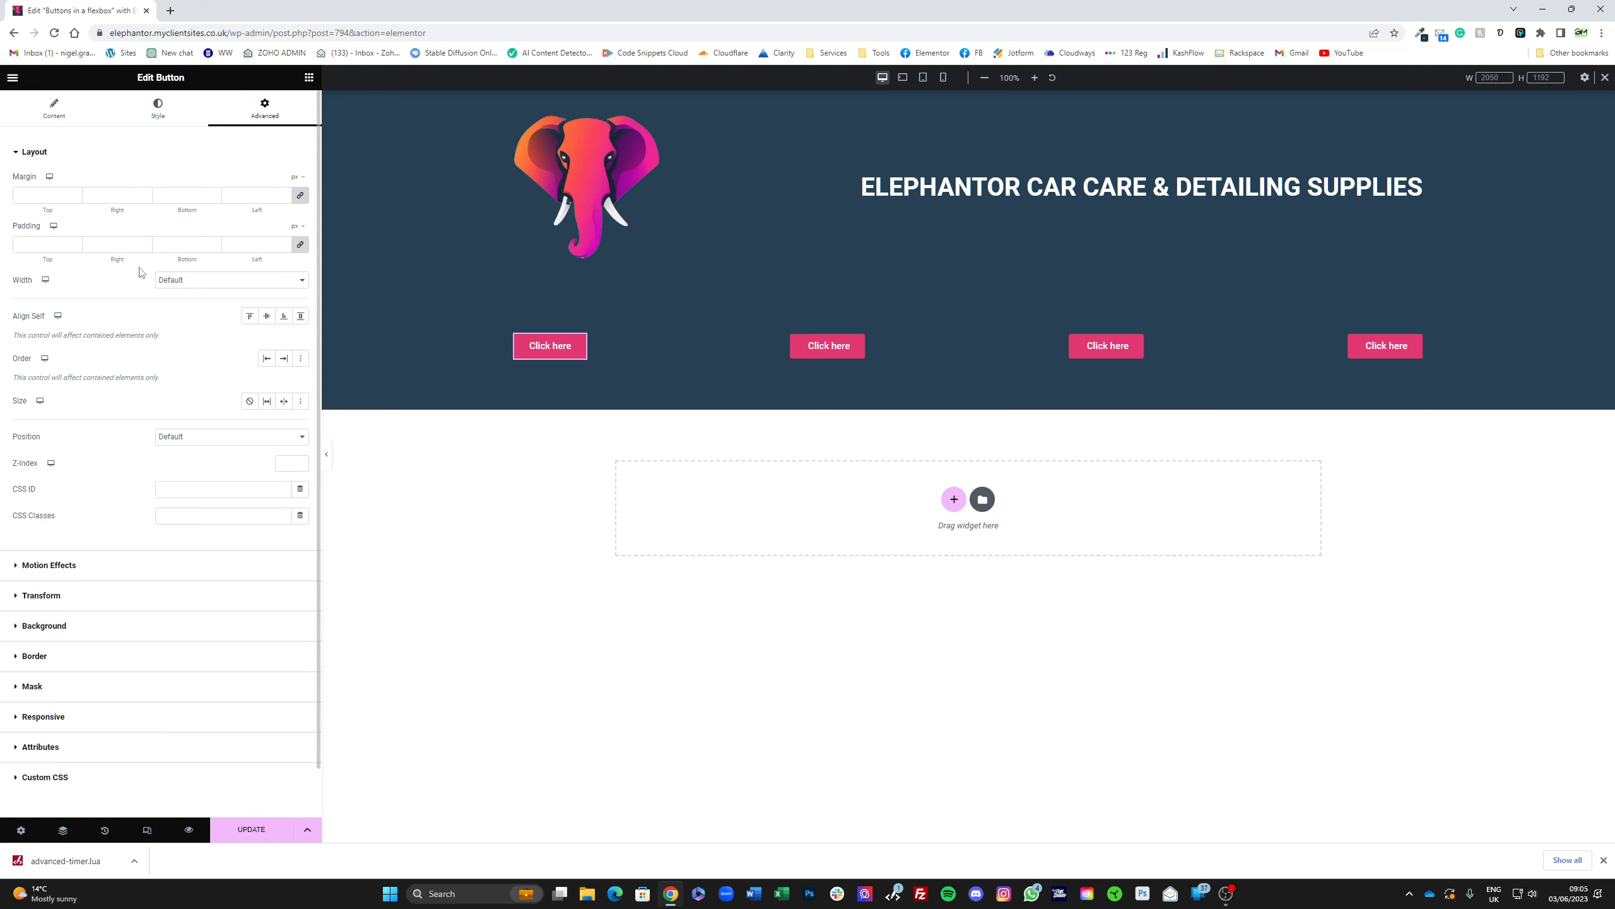
left_click(170, 281)
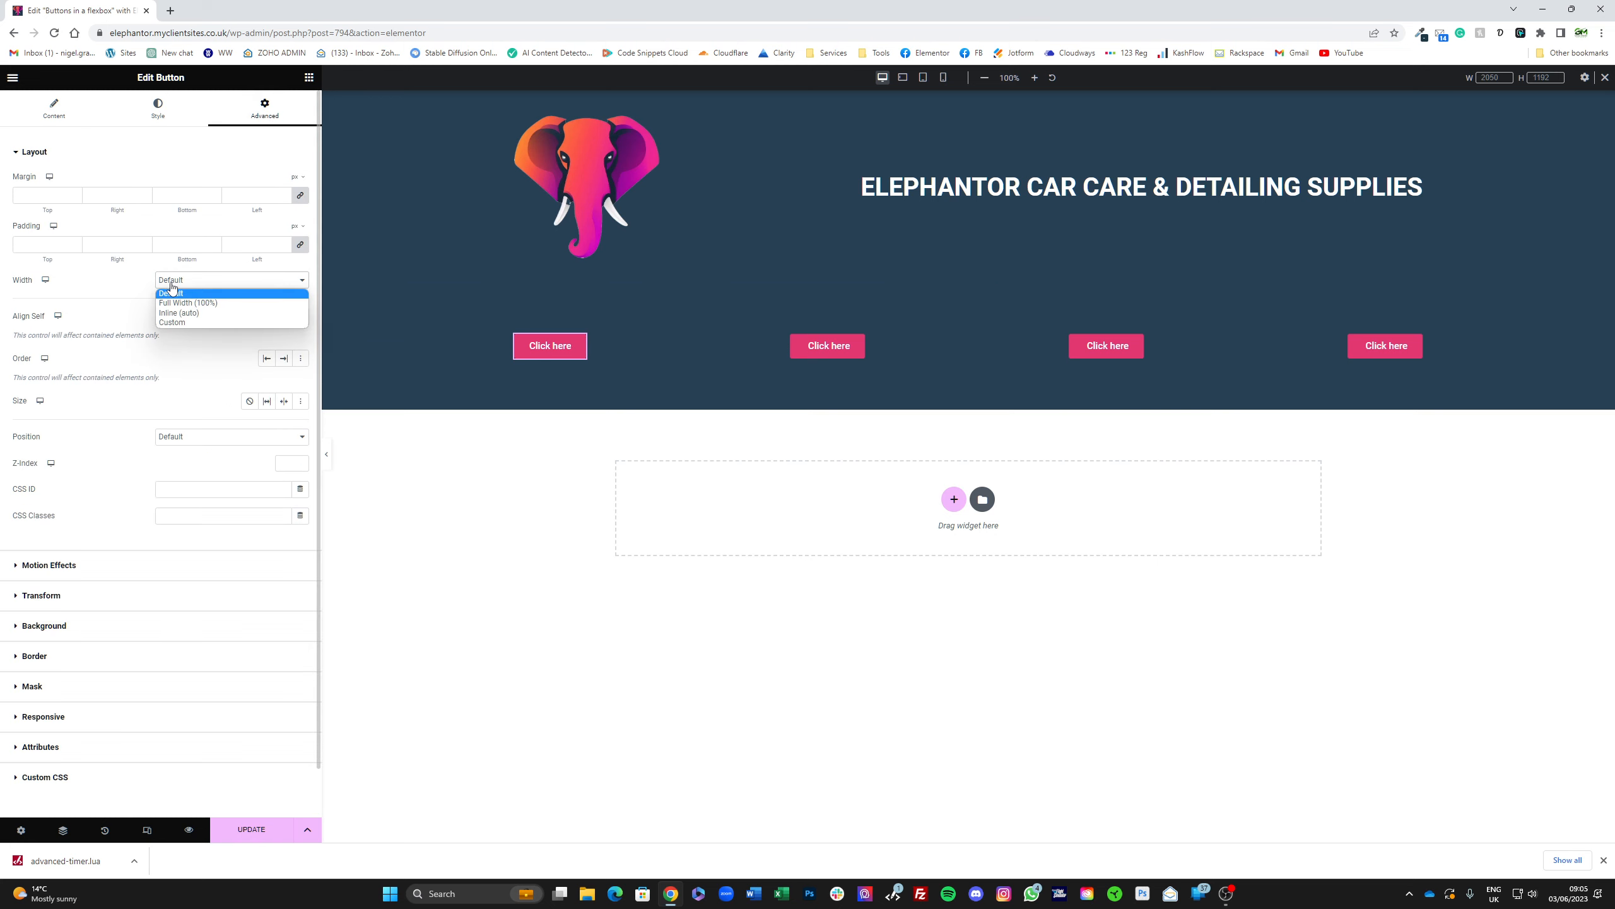
left_click(177, 323)
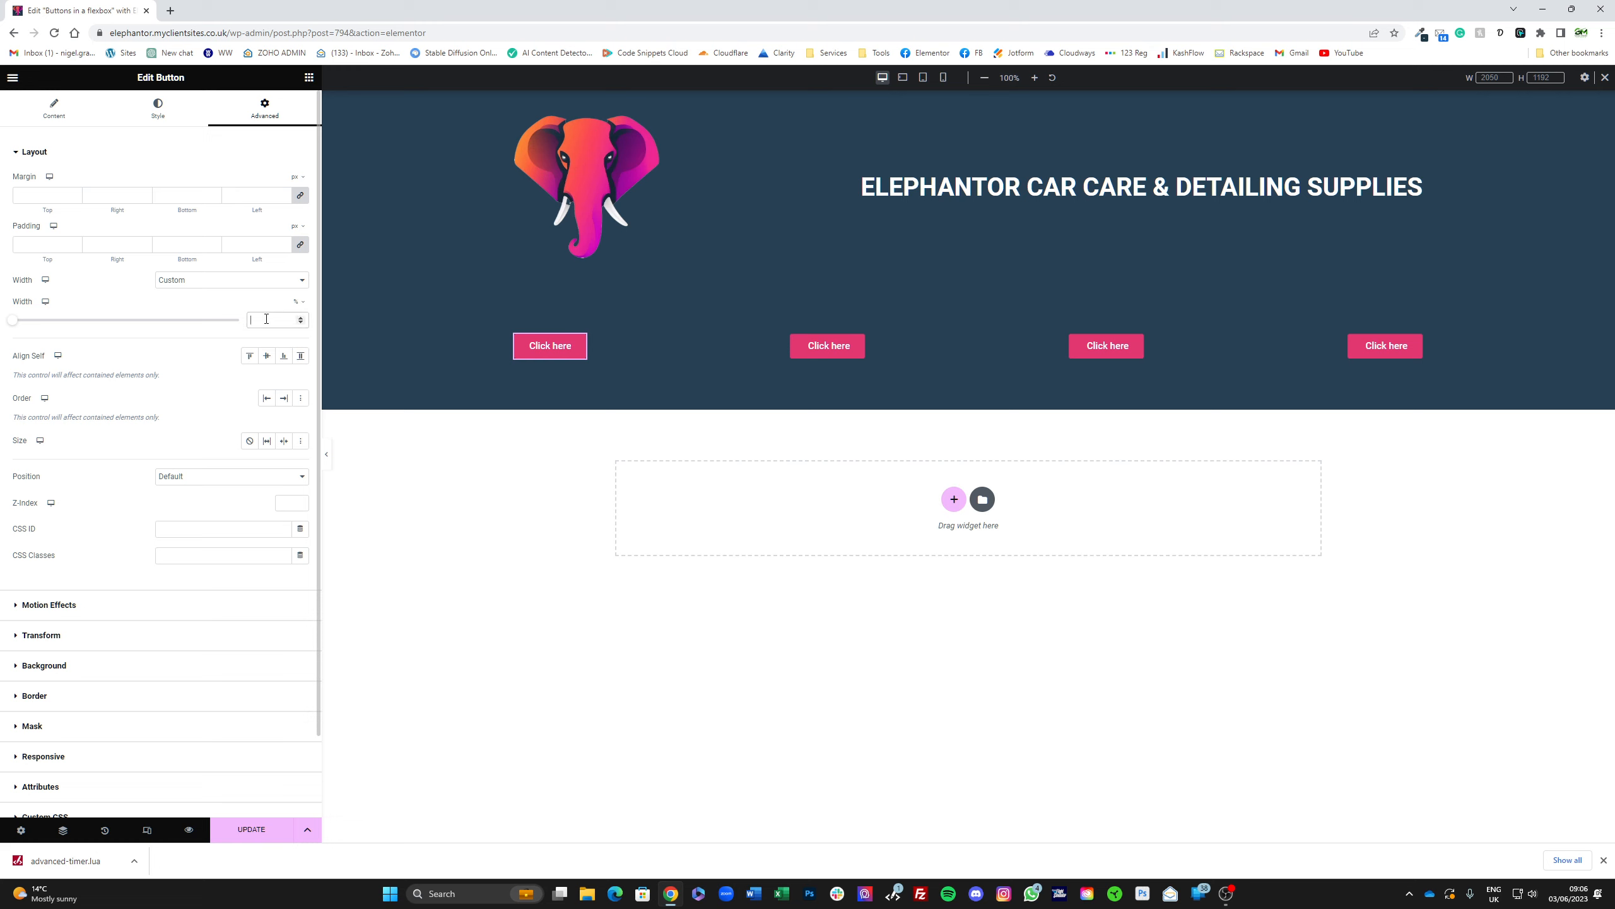
type("2")
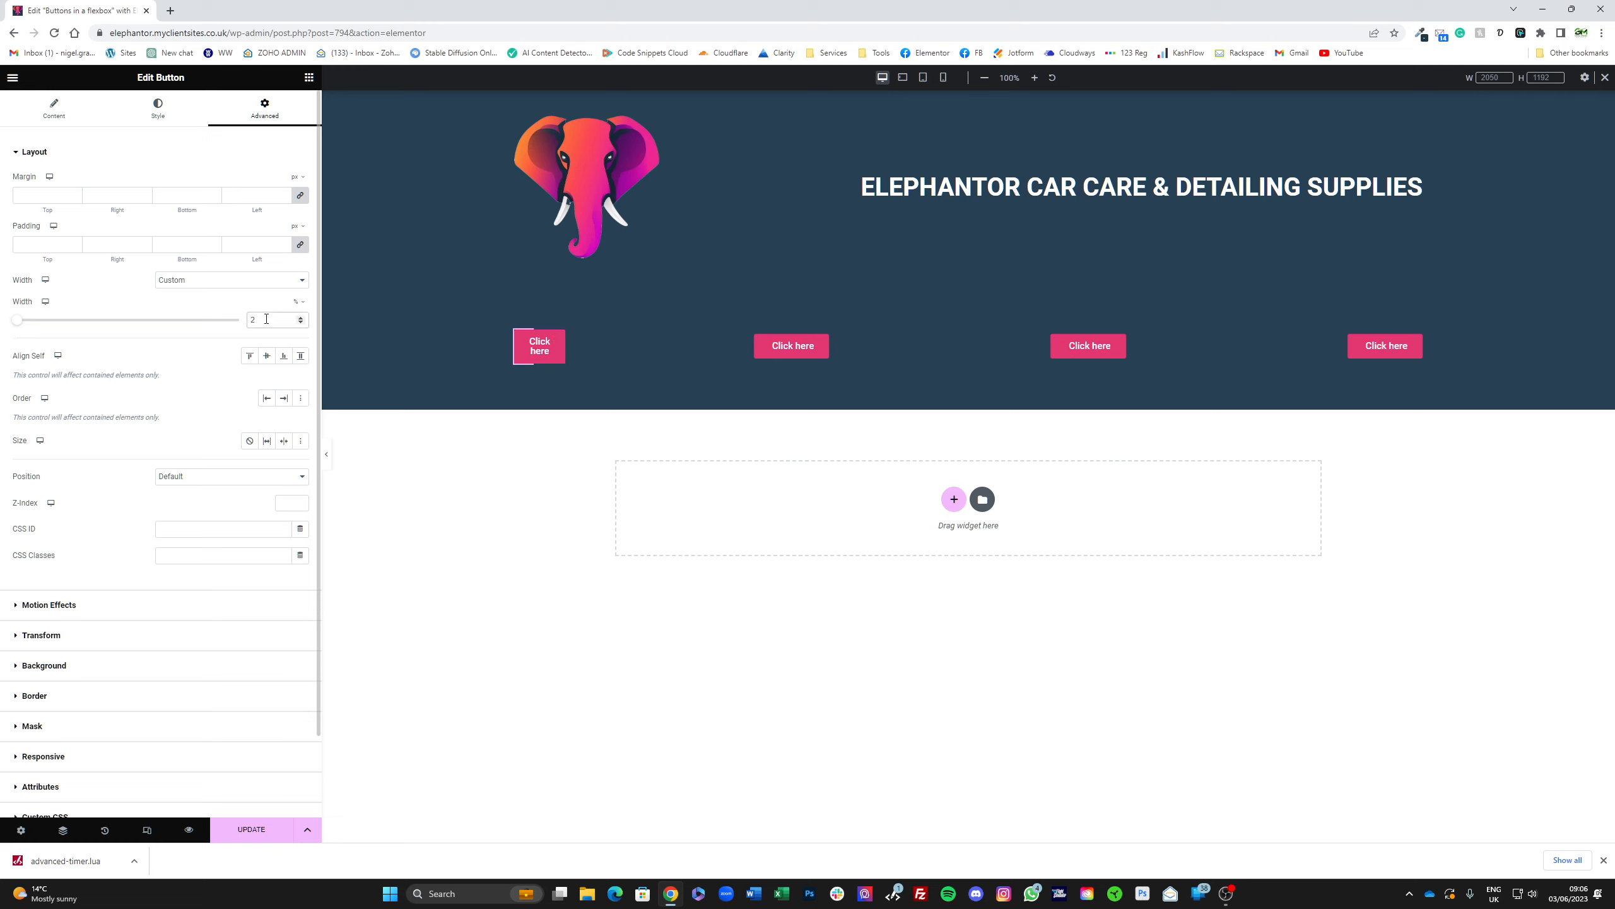
type("5")
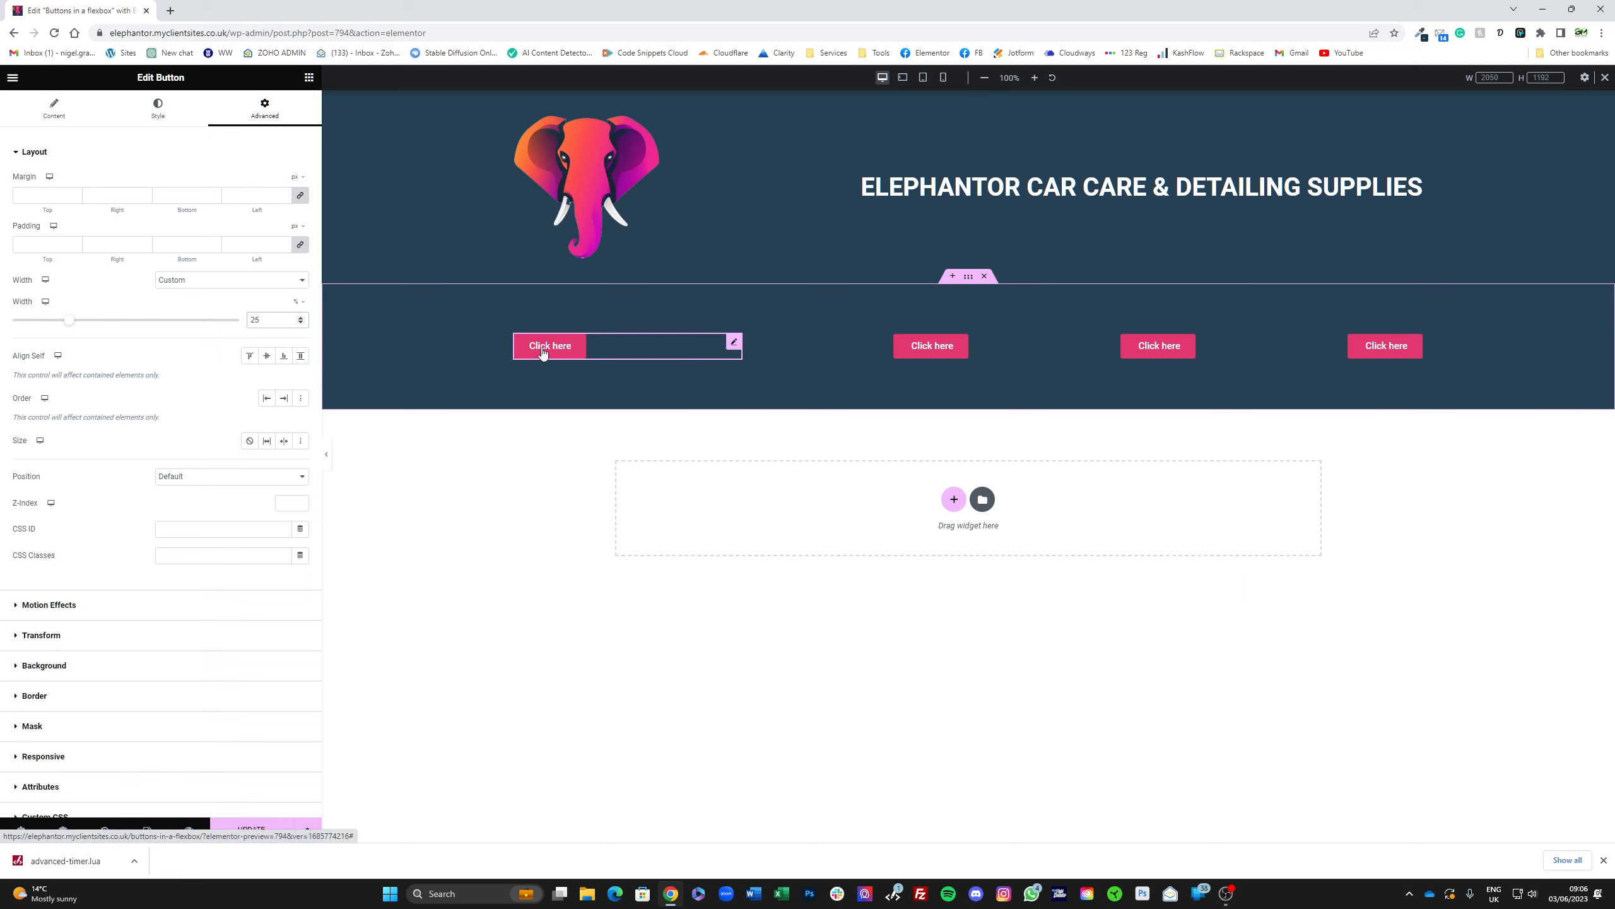
left_click(54, 108)
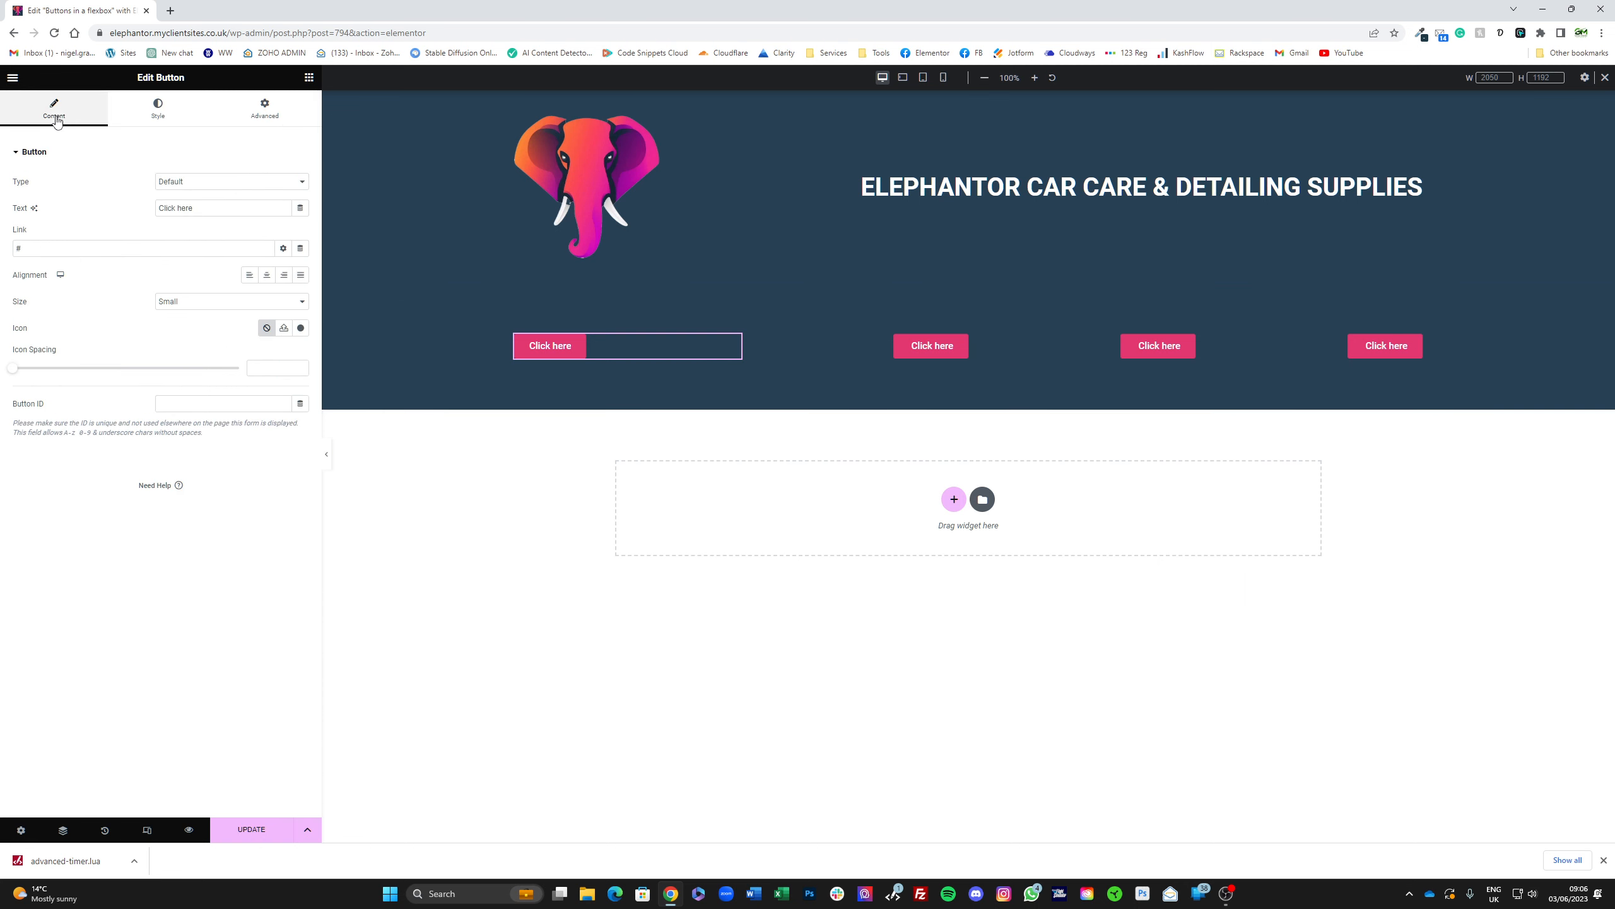
left_click(301, 276)
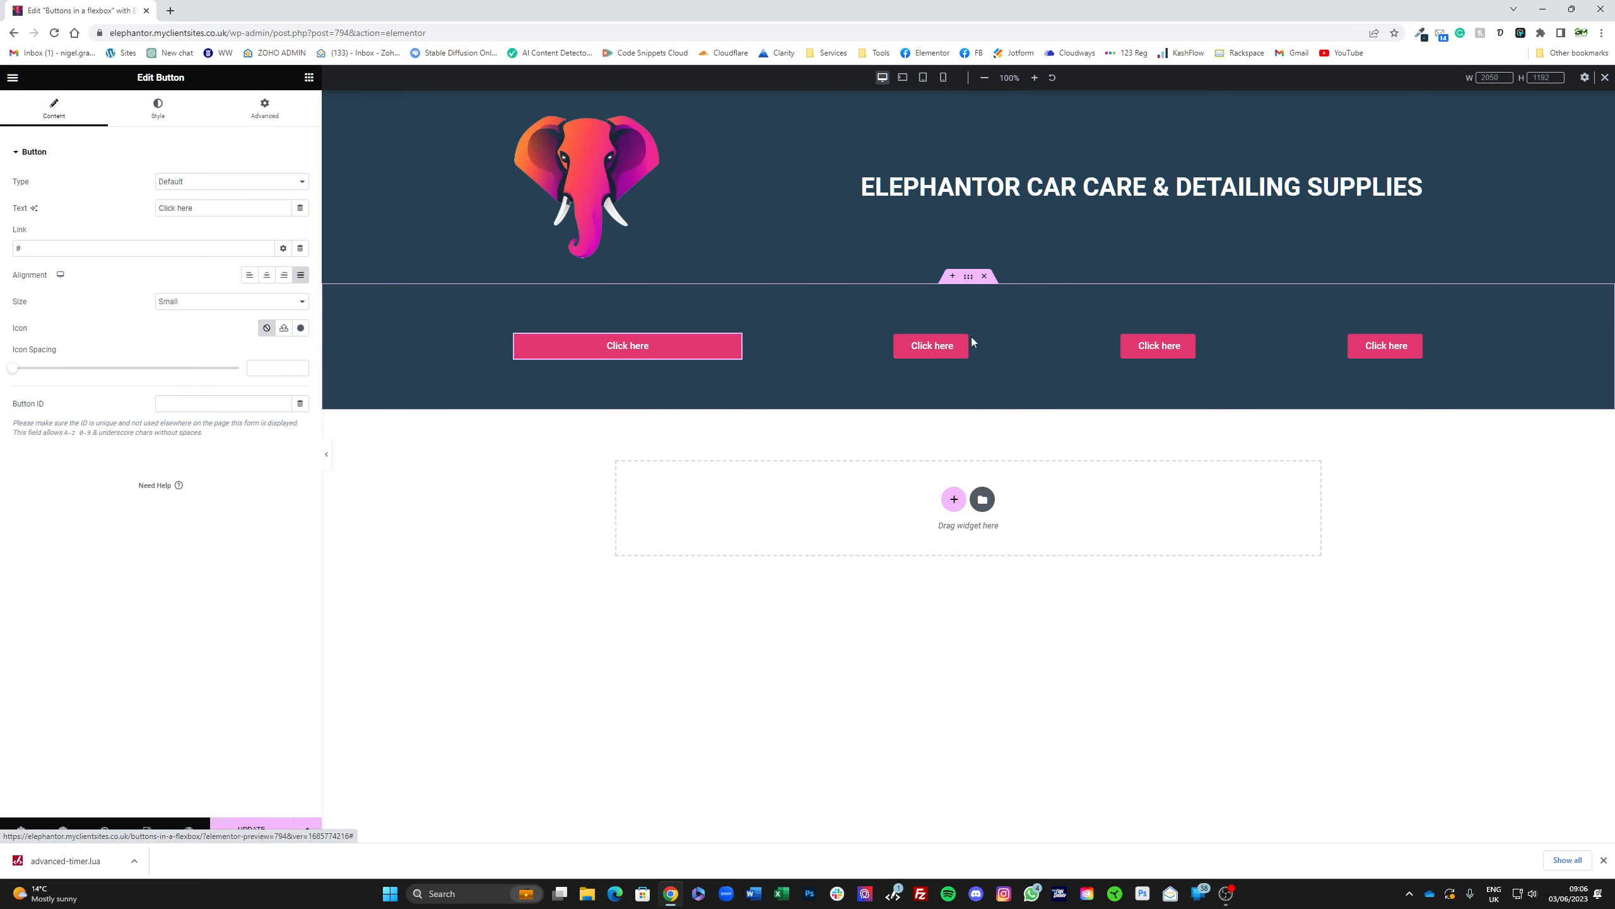
Step: Copy the first button and paste its style onto the other three buttons in the row
right_click(599, 345)
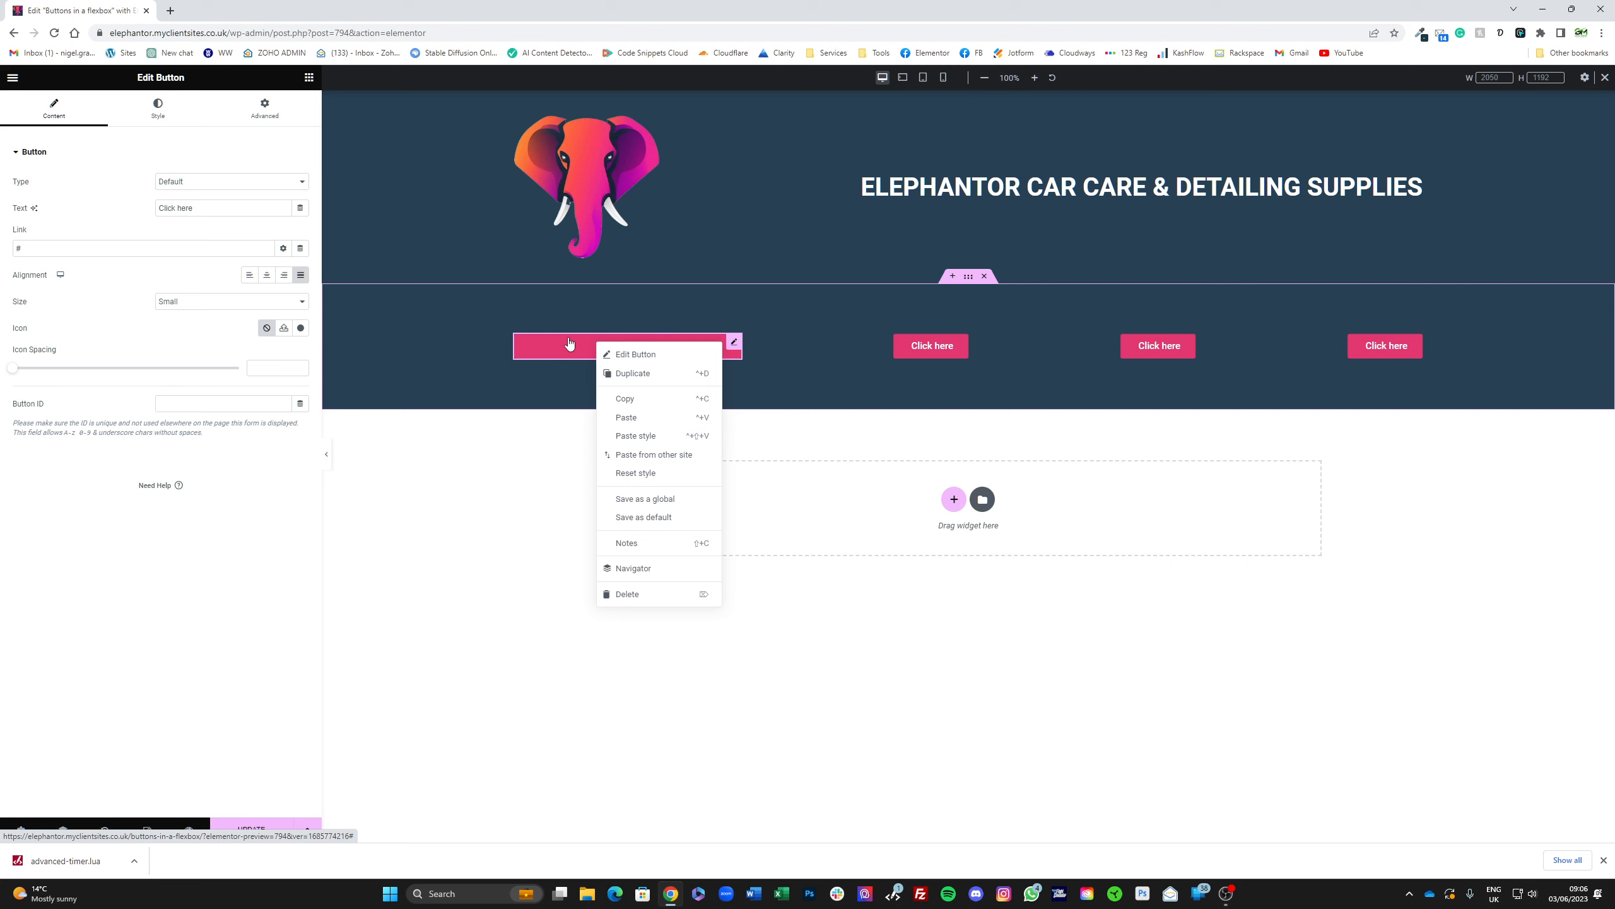
left_click(625, 398)
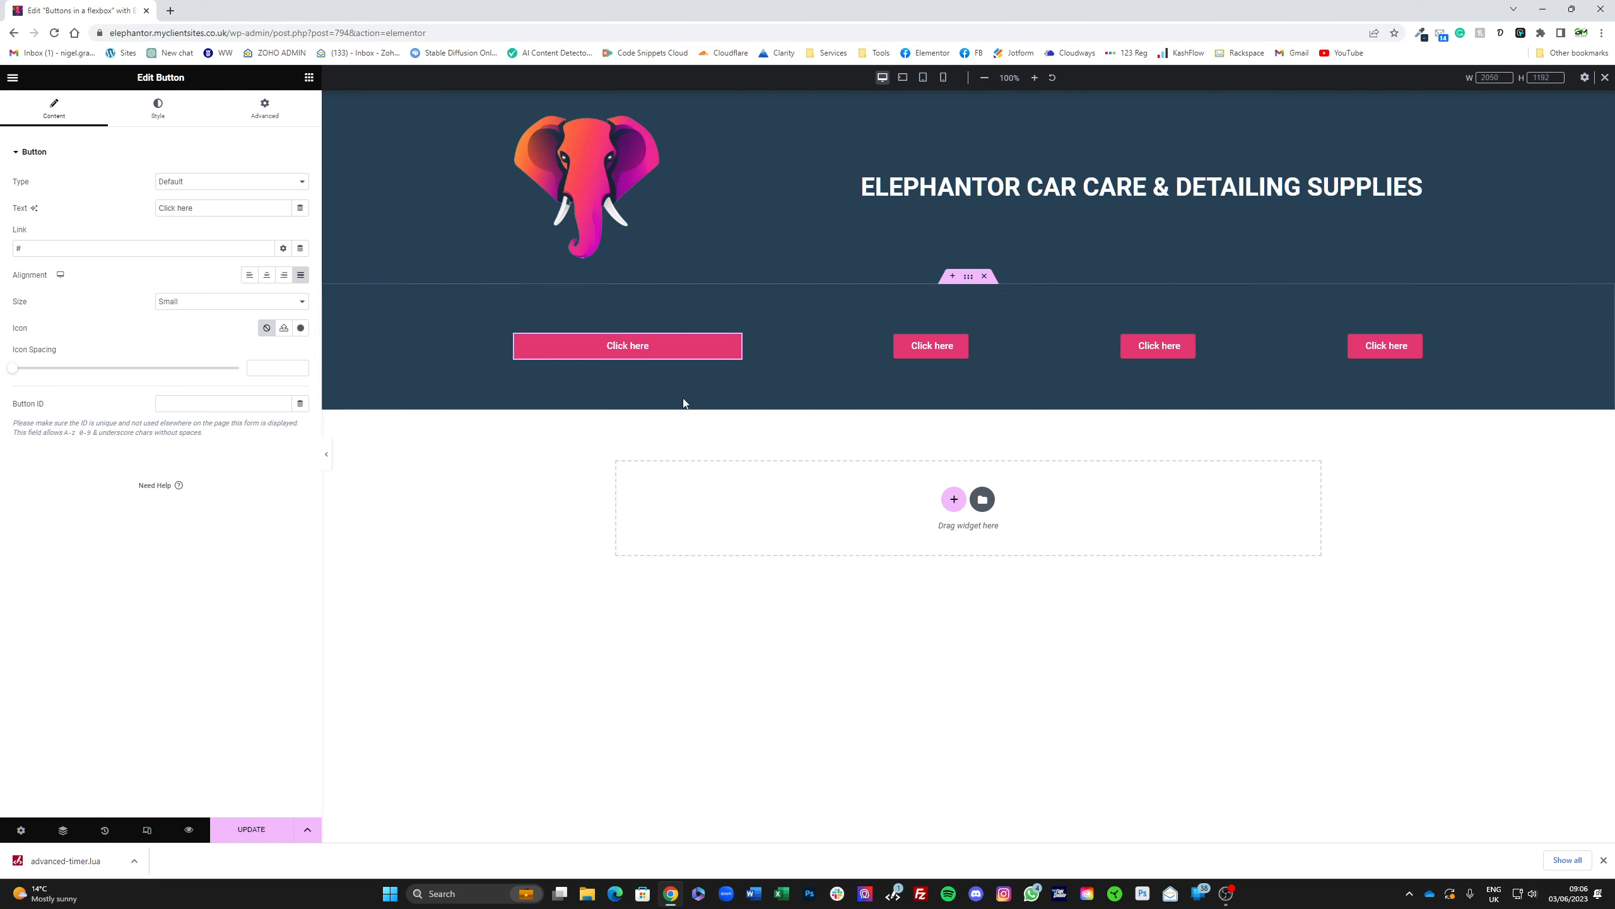
right_click(913, 351)
left_click(951, 447)
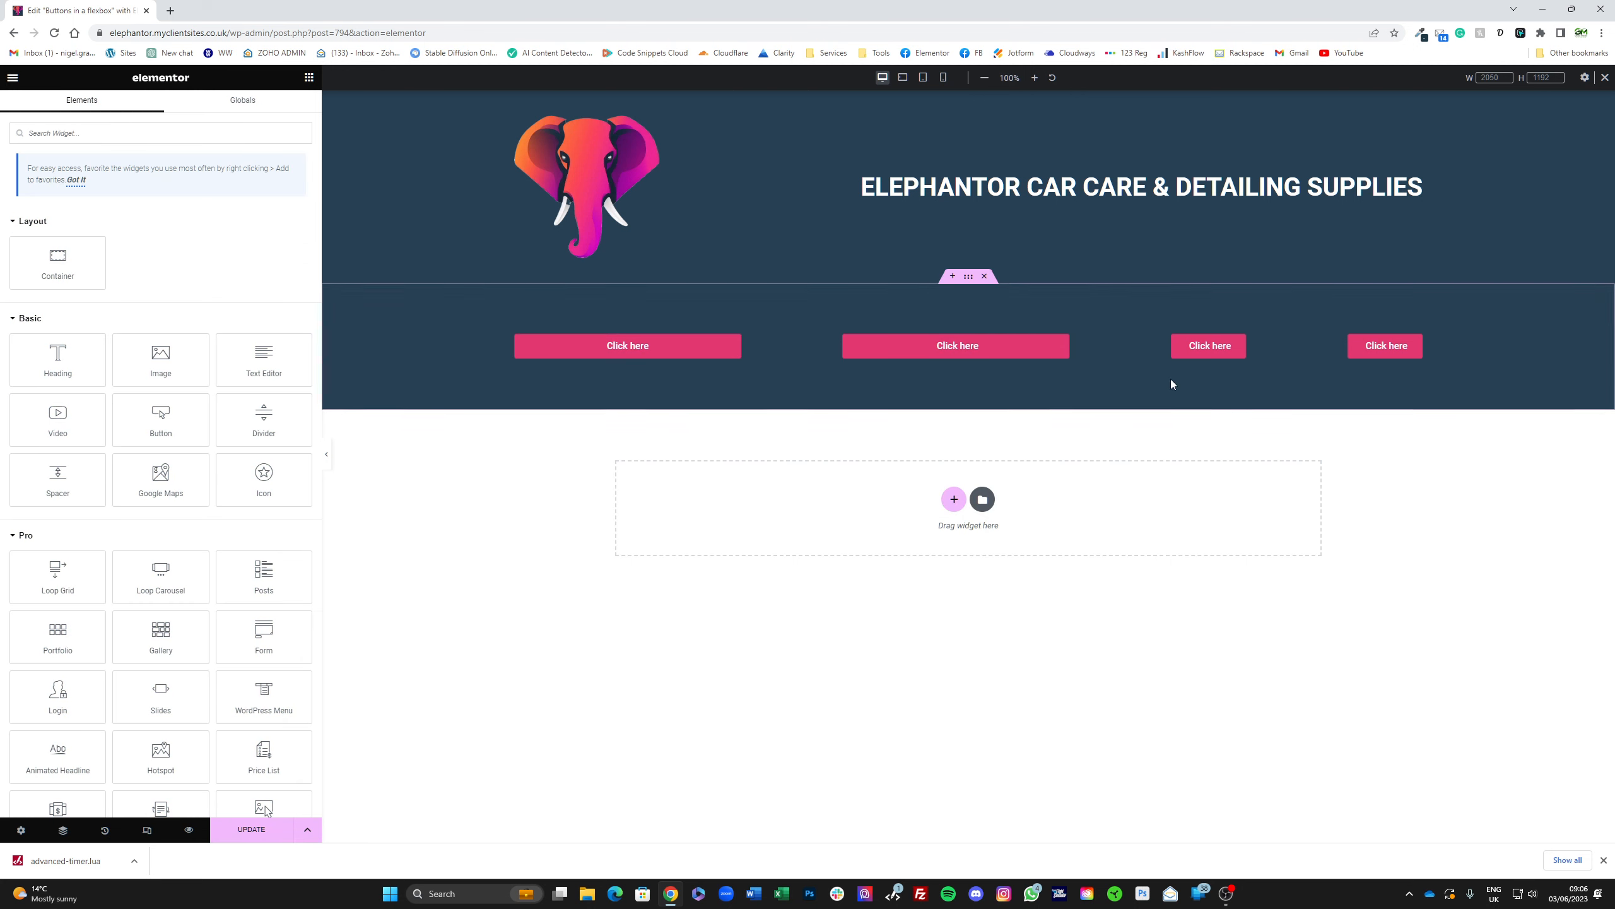
right_click(1196, 347)
left_click(1230, 445)
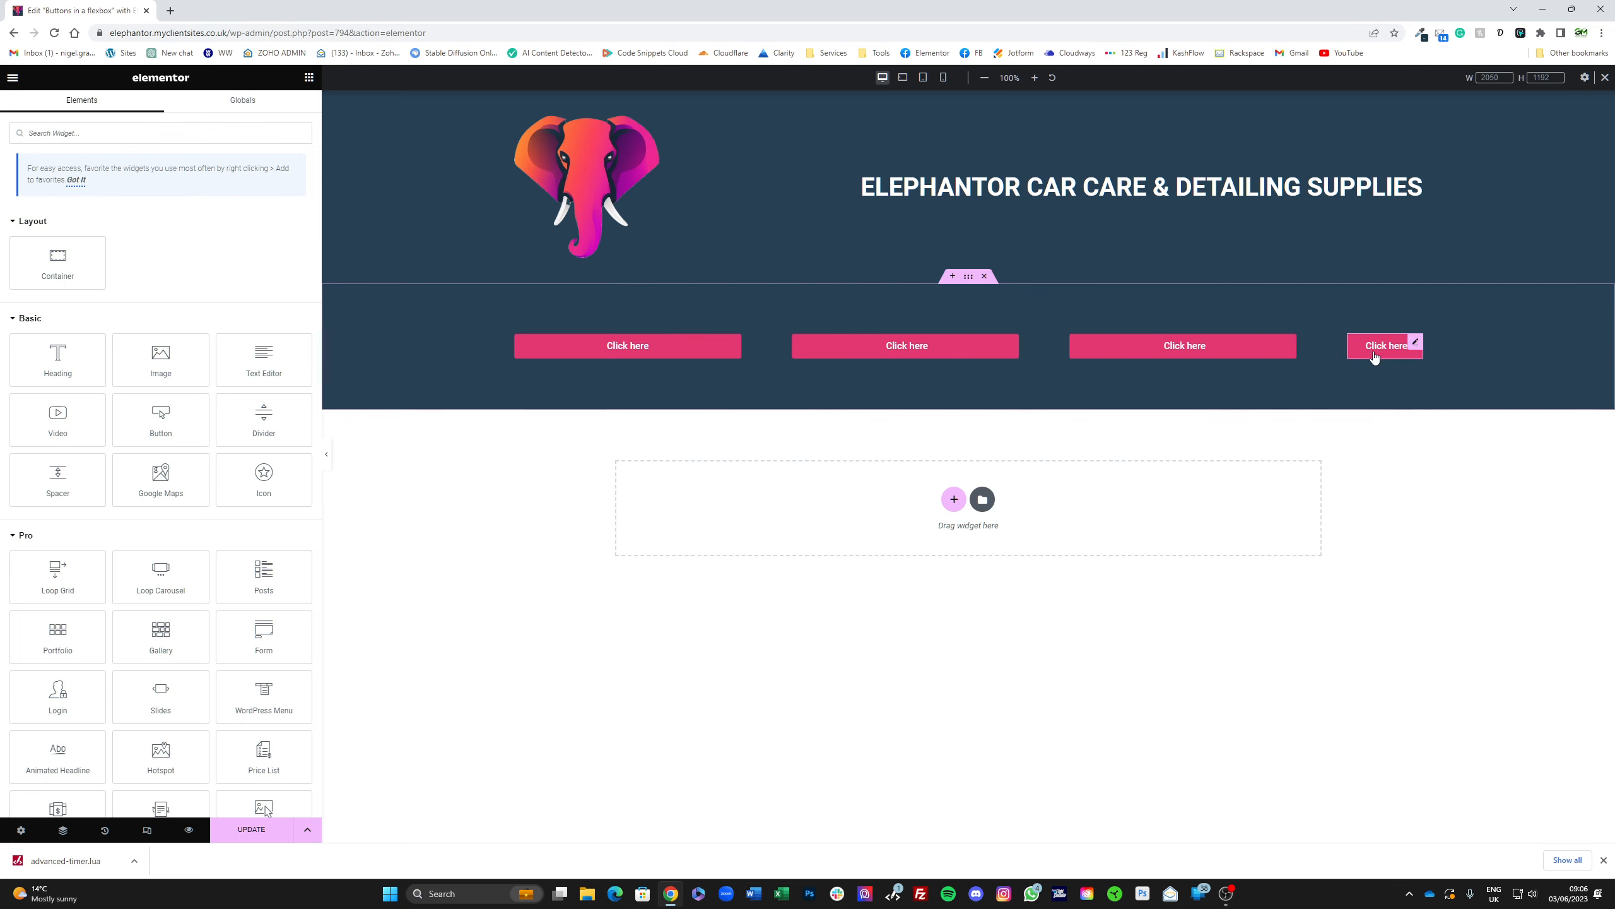
right_click(1374, 357)
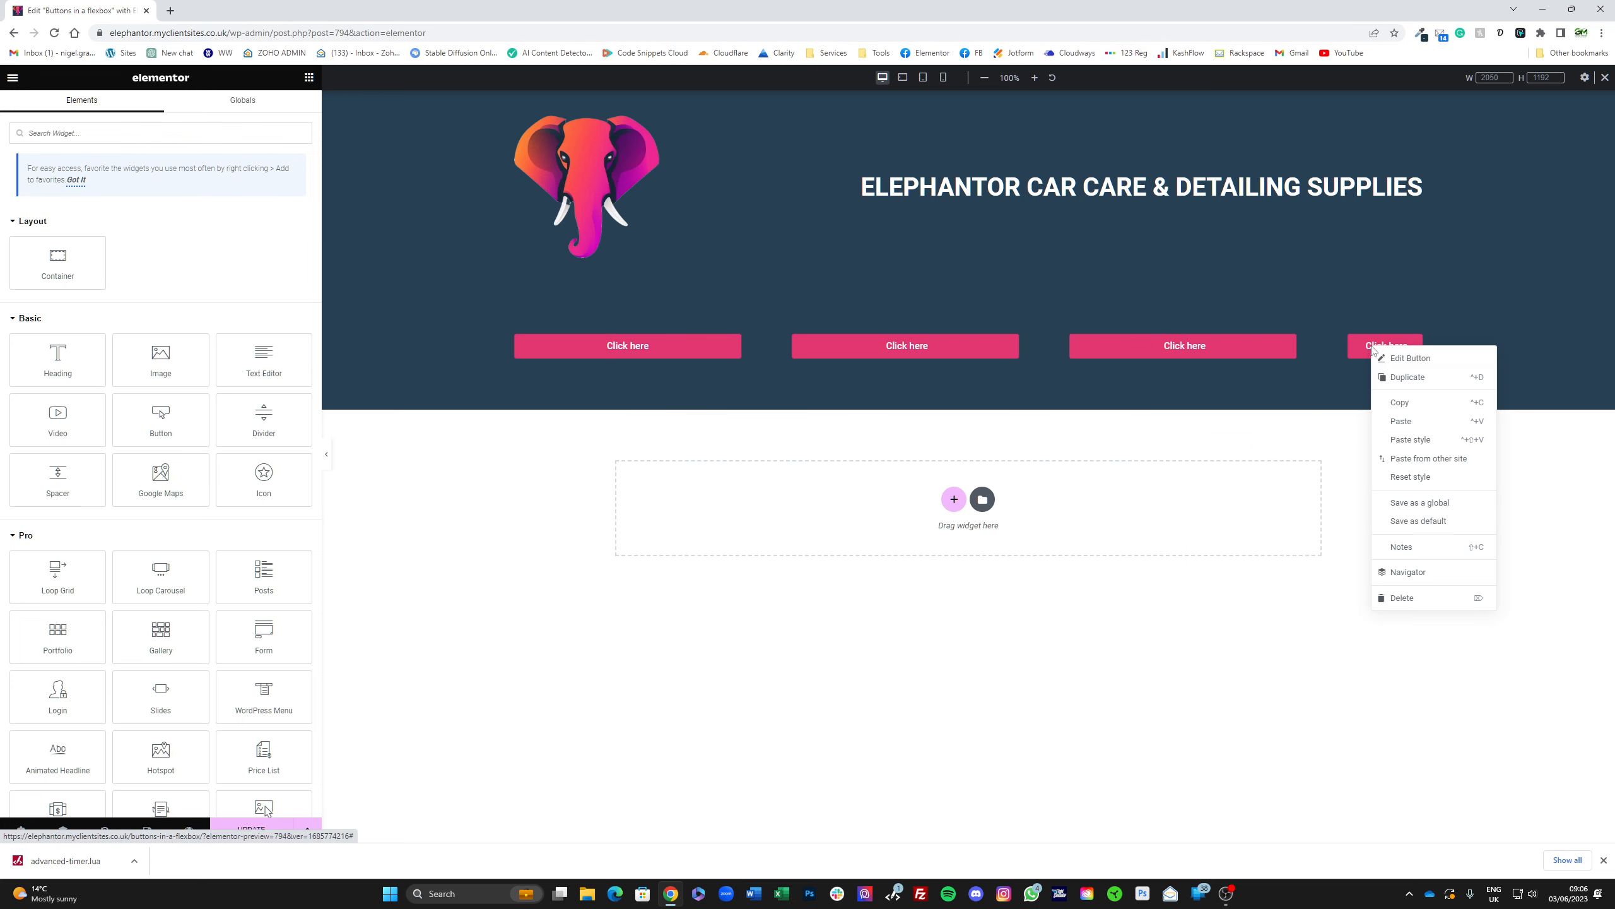
left_click(1409, 440)
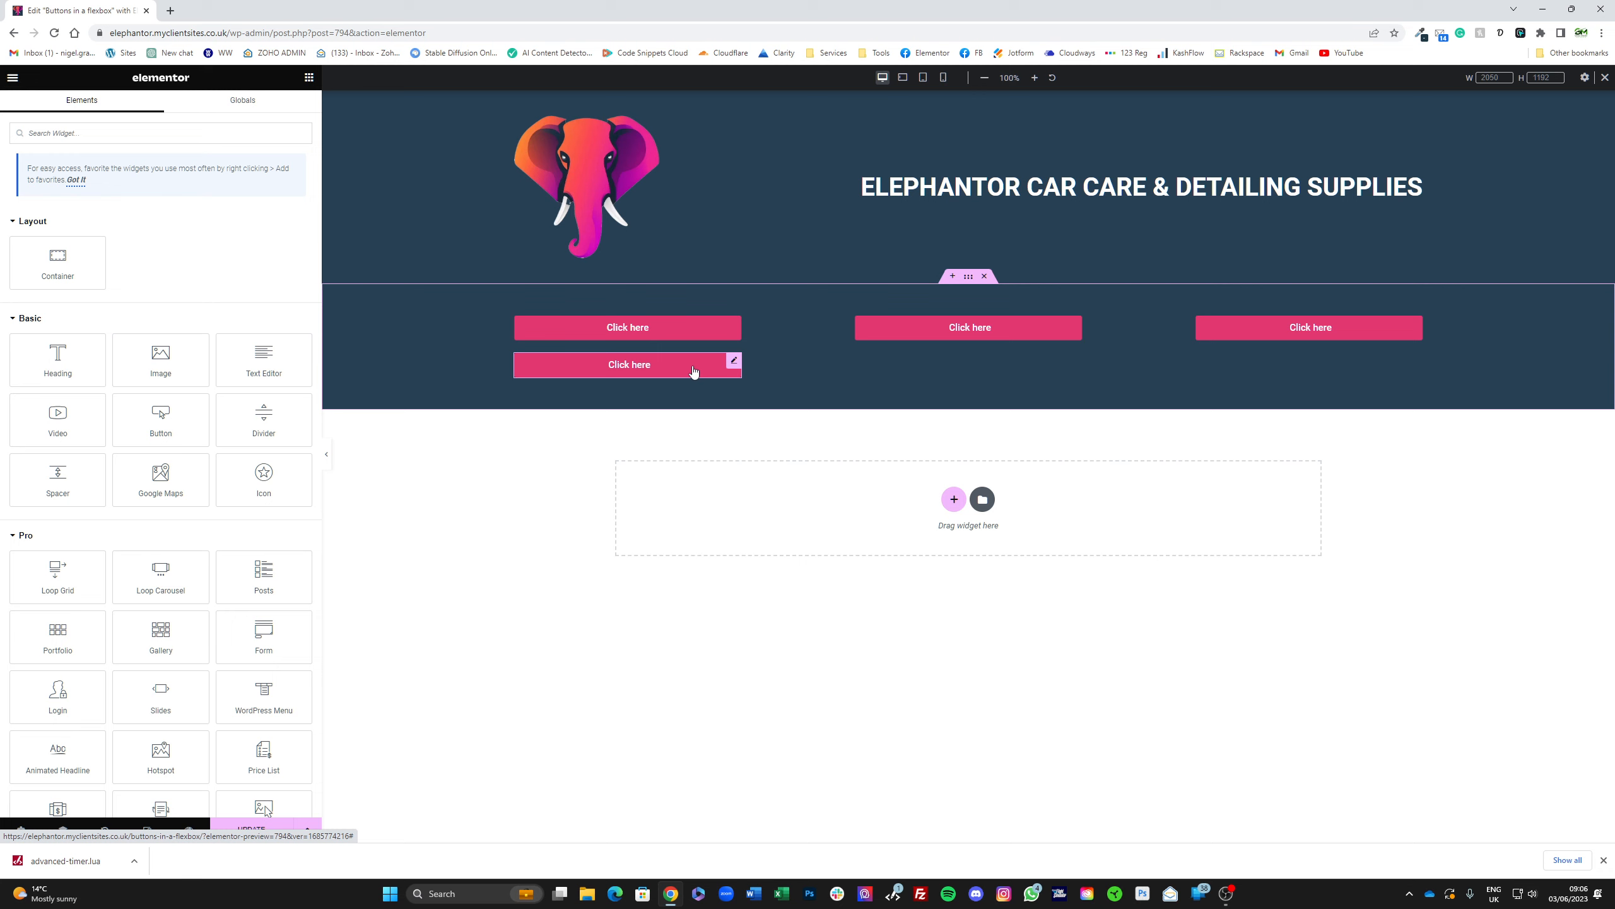
Step: Set the first button's custom width to 23%
left_click(733, 324)
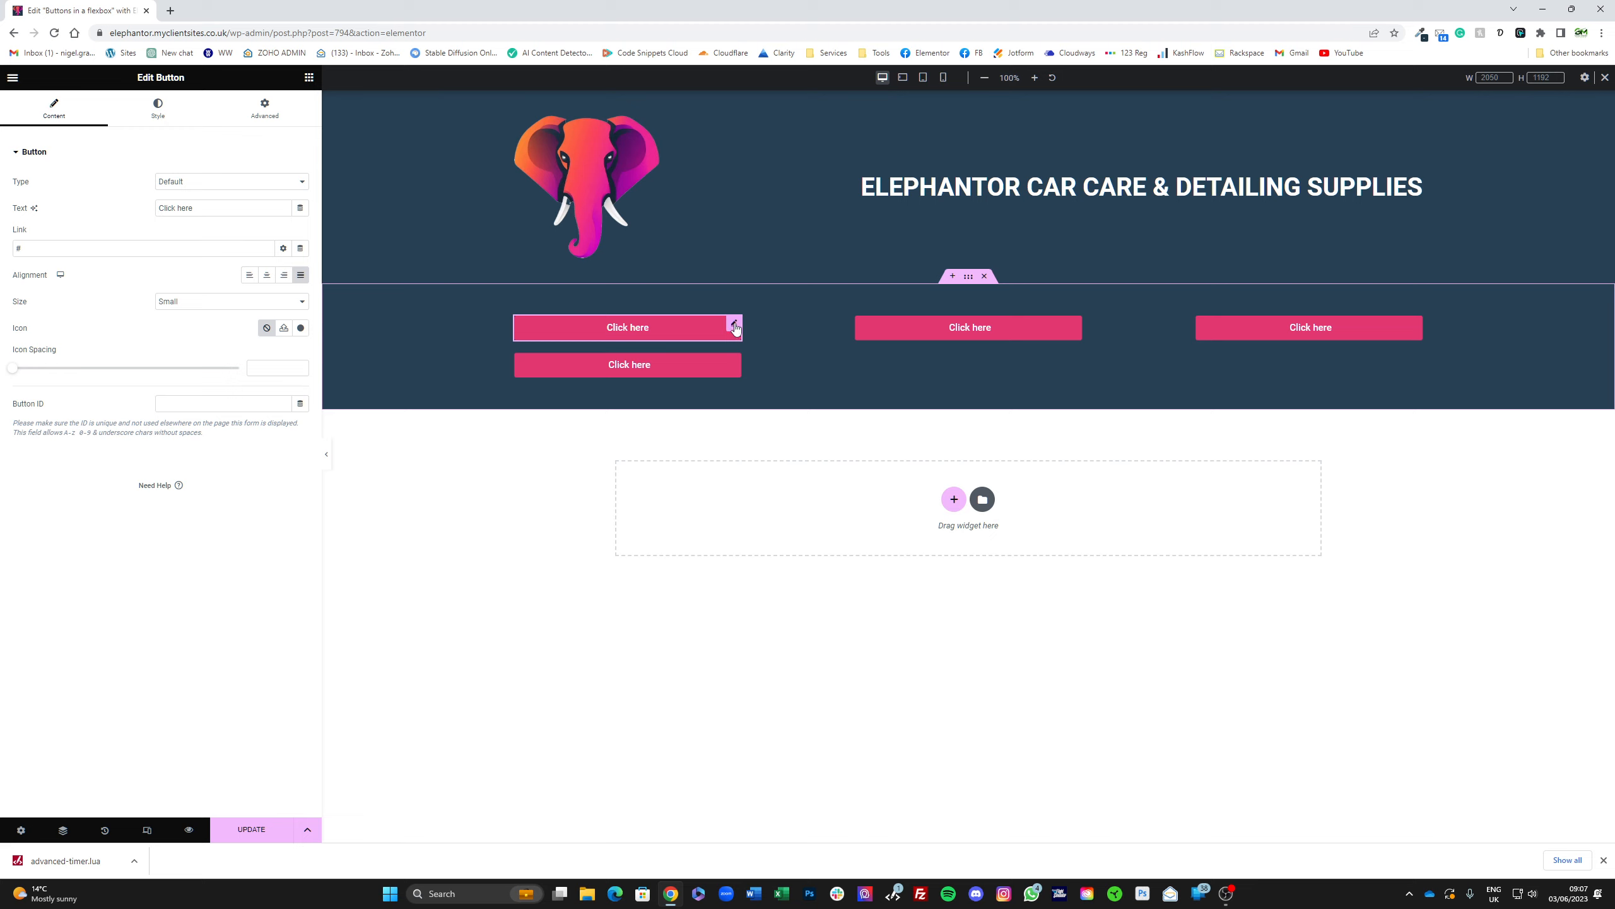
left_click(272, 119)
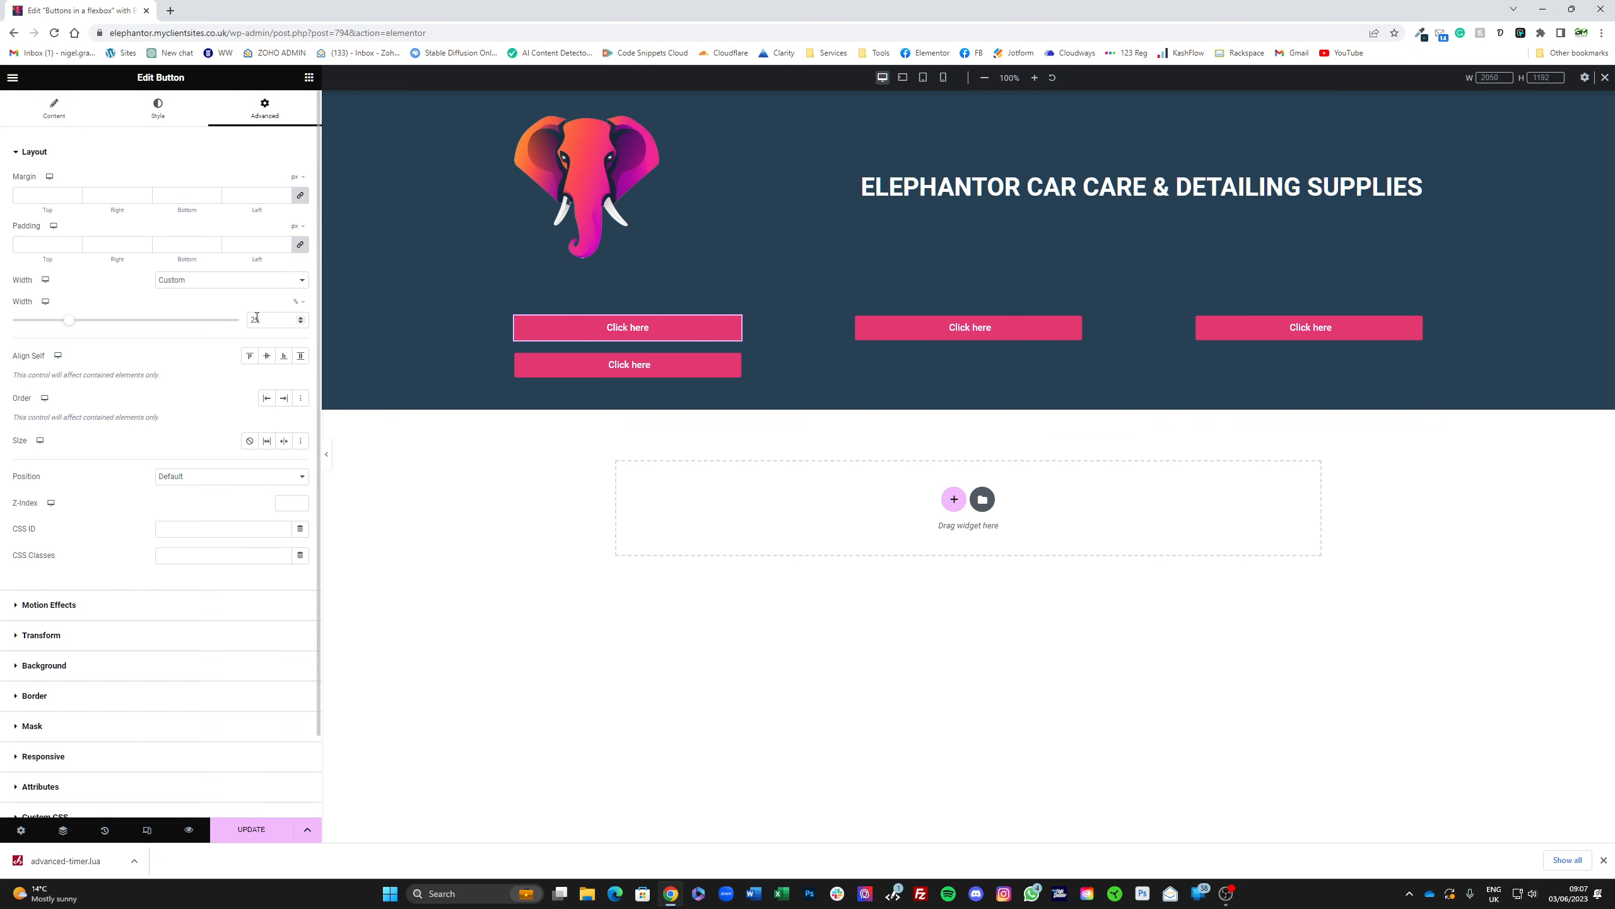
left_click_drag(265, 322, 221, 323)
type("23")
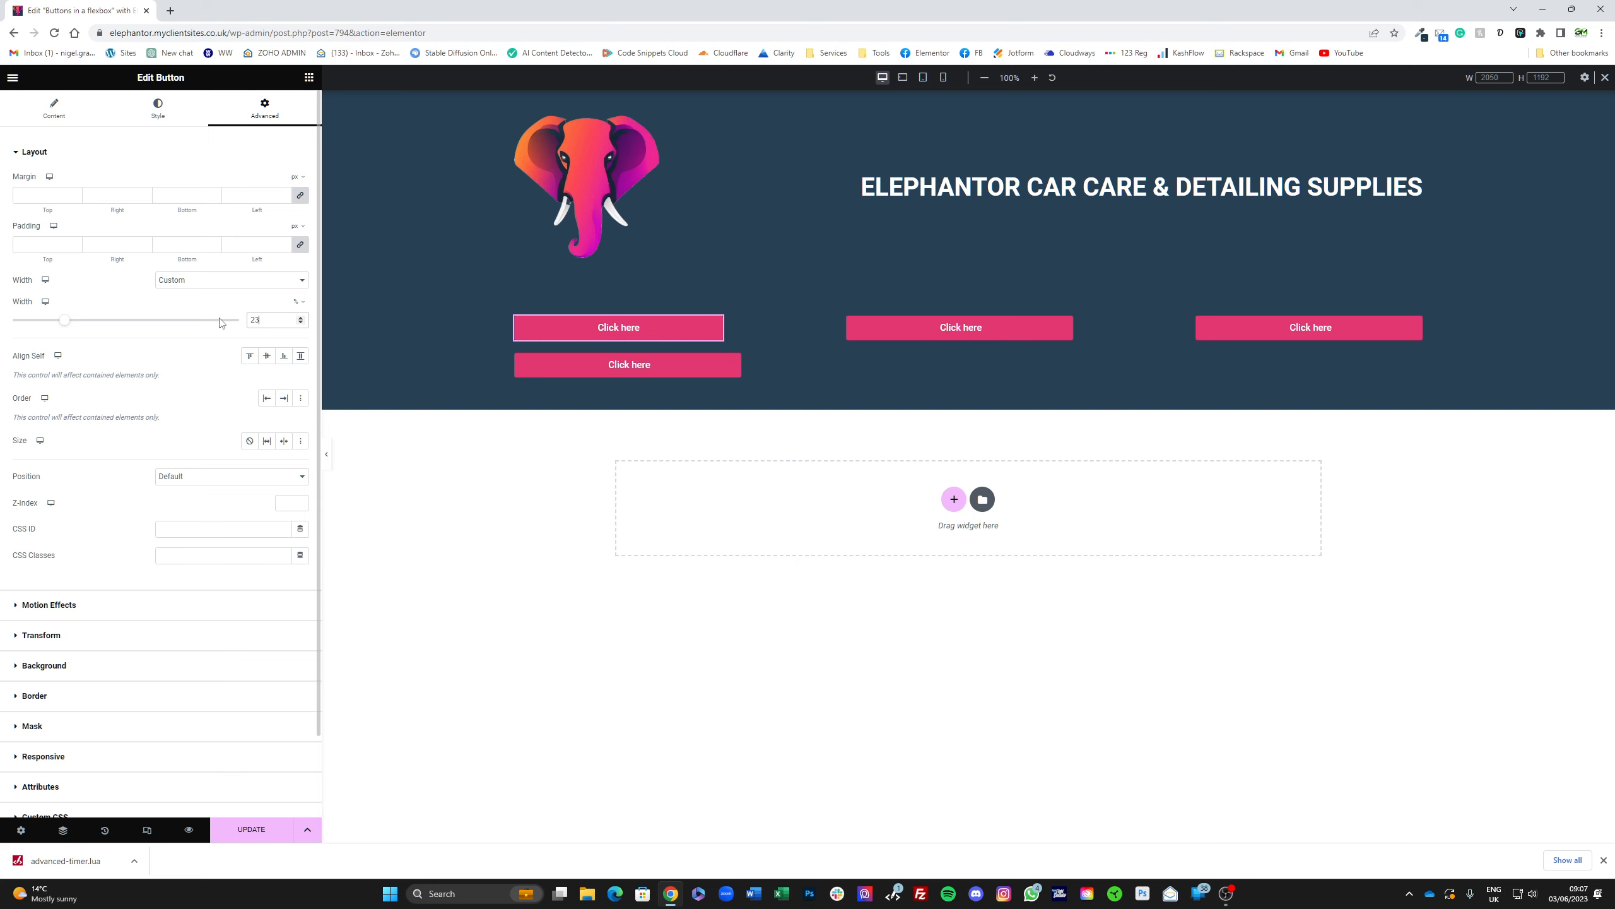
Step: Copy the resized first button and apply its style to the remaining three buttons
right_click(560, 328)
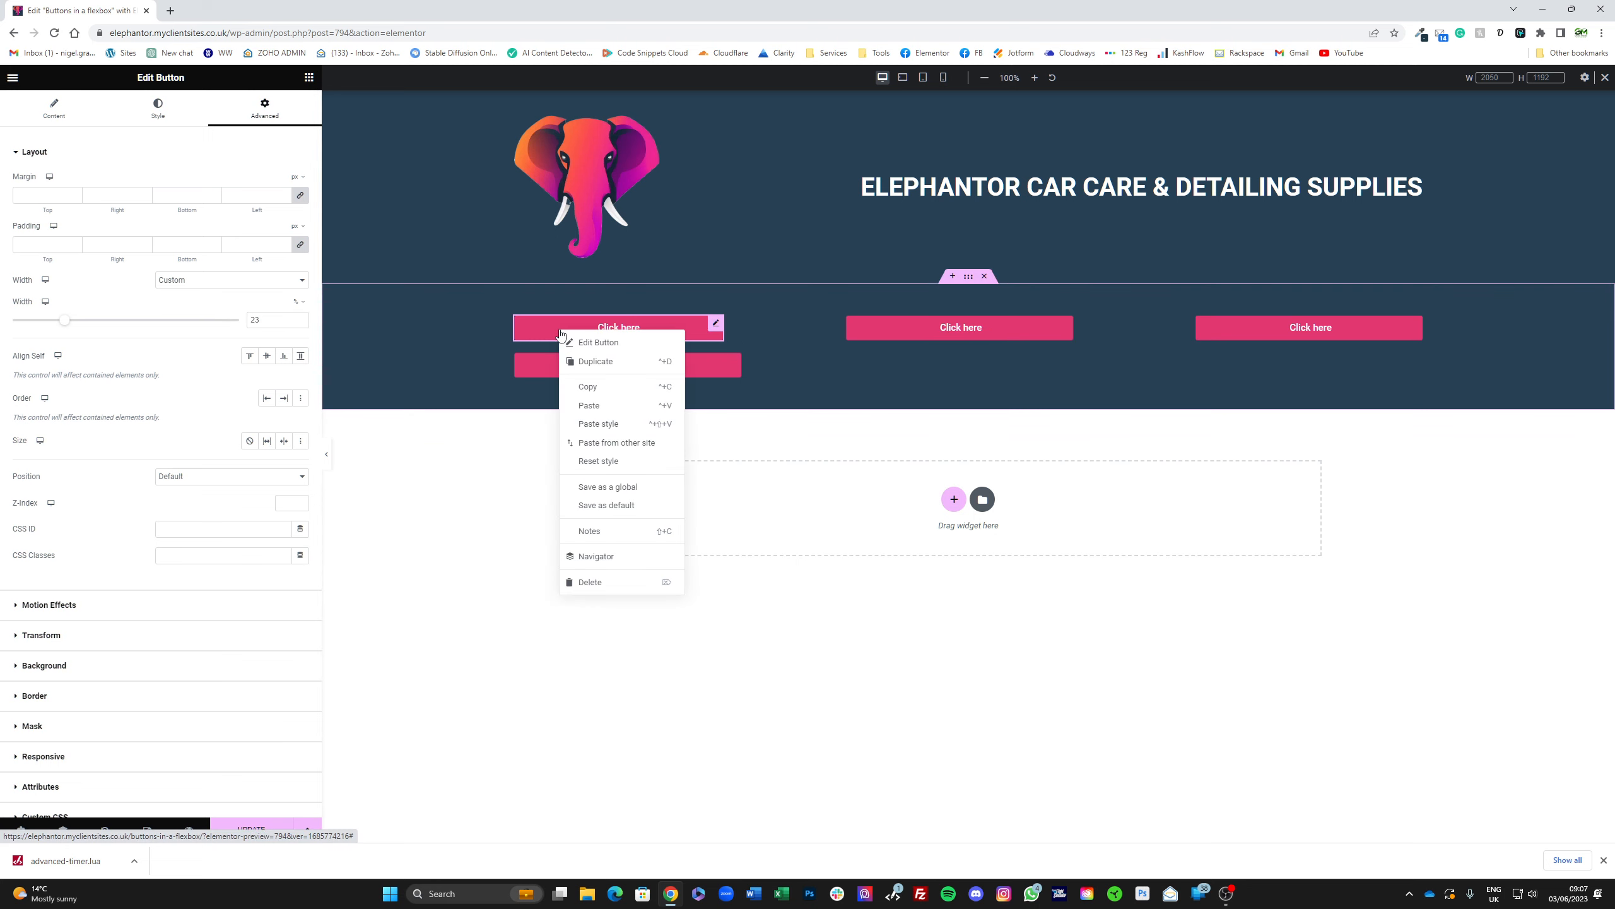
right_click(907, 321)
left_click(958, 413)
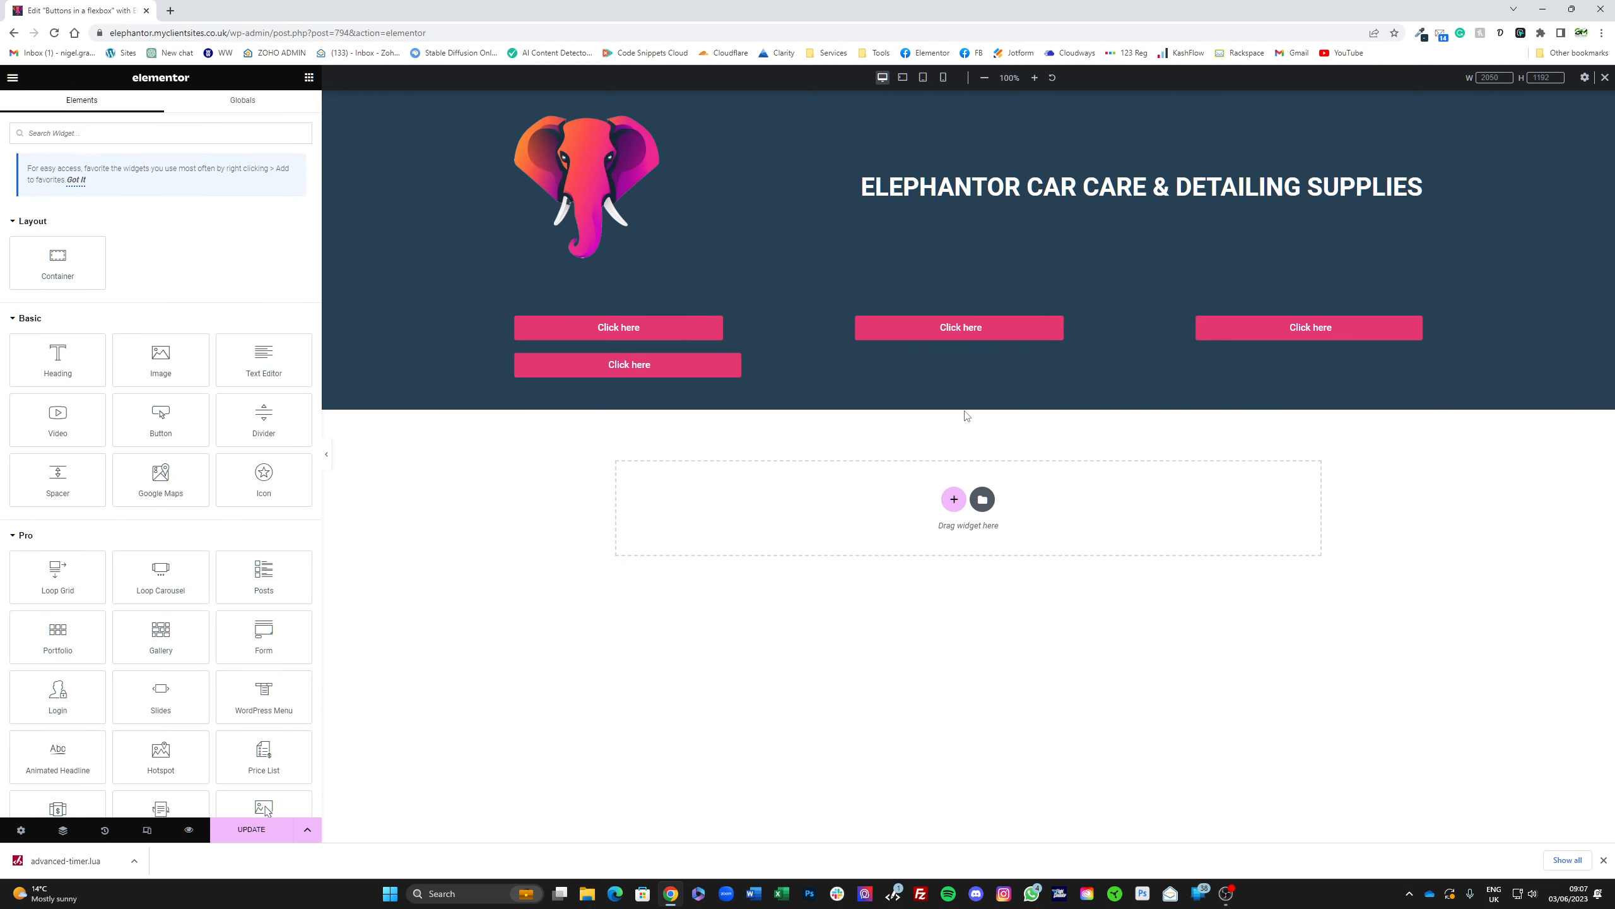
right_click(1240, 330)
left_click(1274, 422)
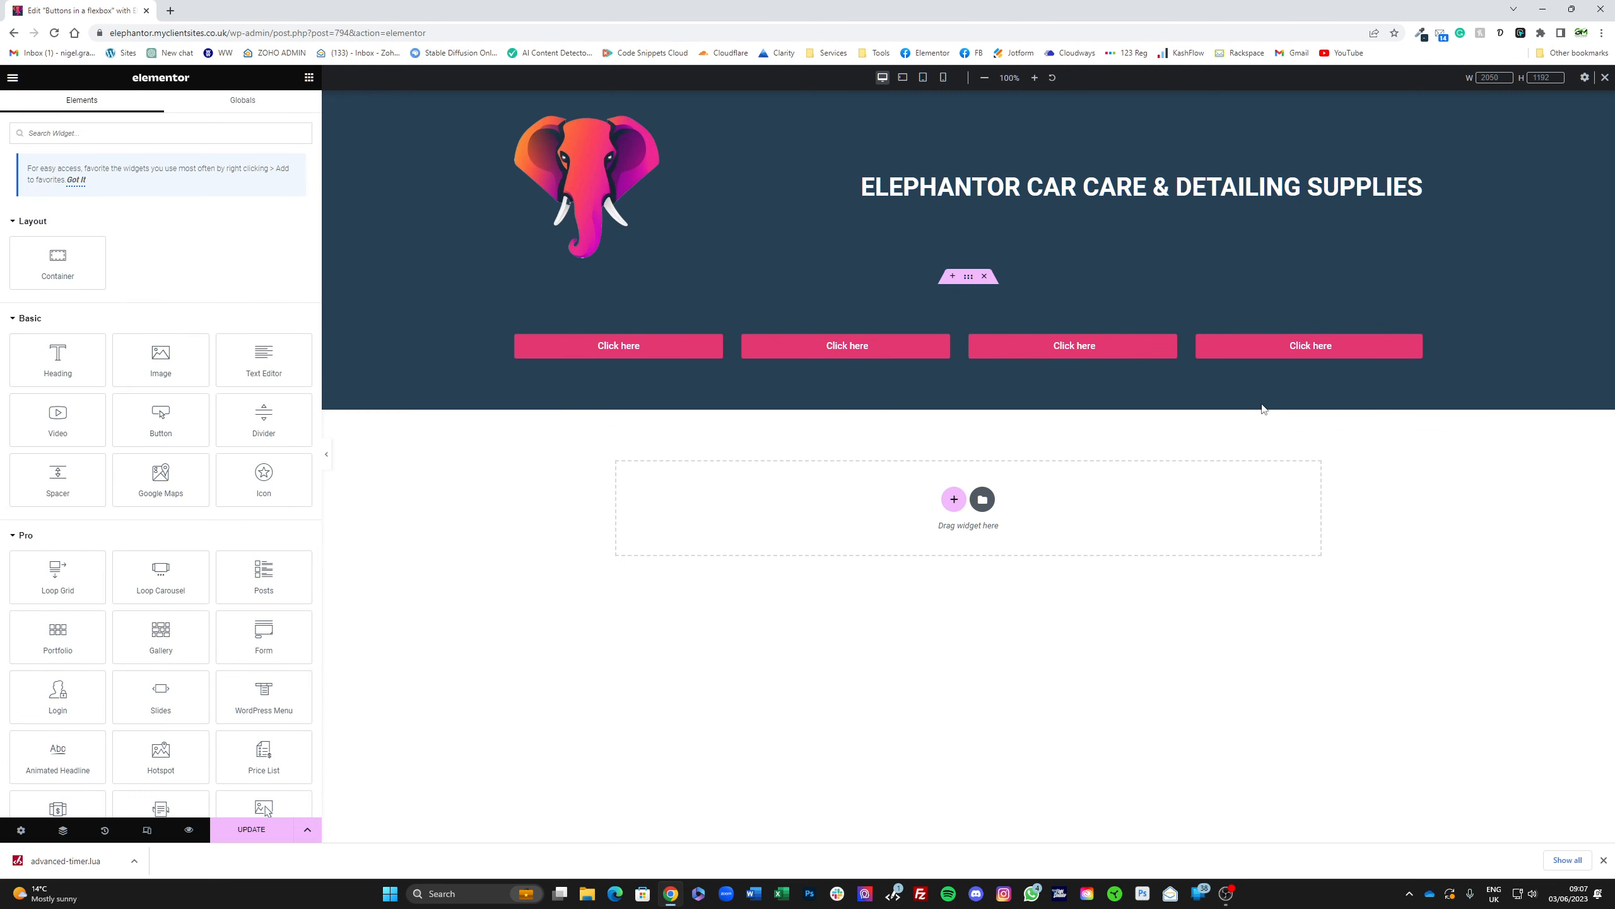
right_click(1251, 351)
left_click(1285, 450)
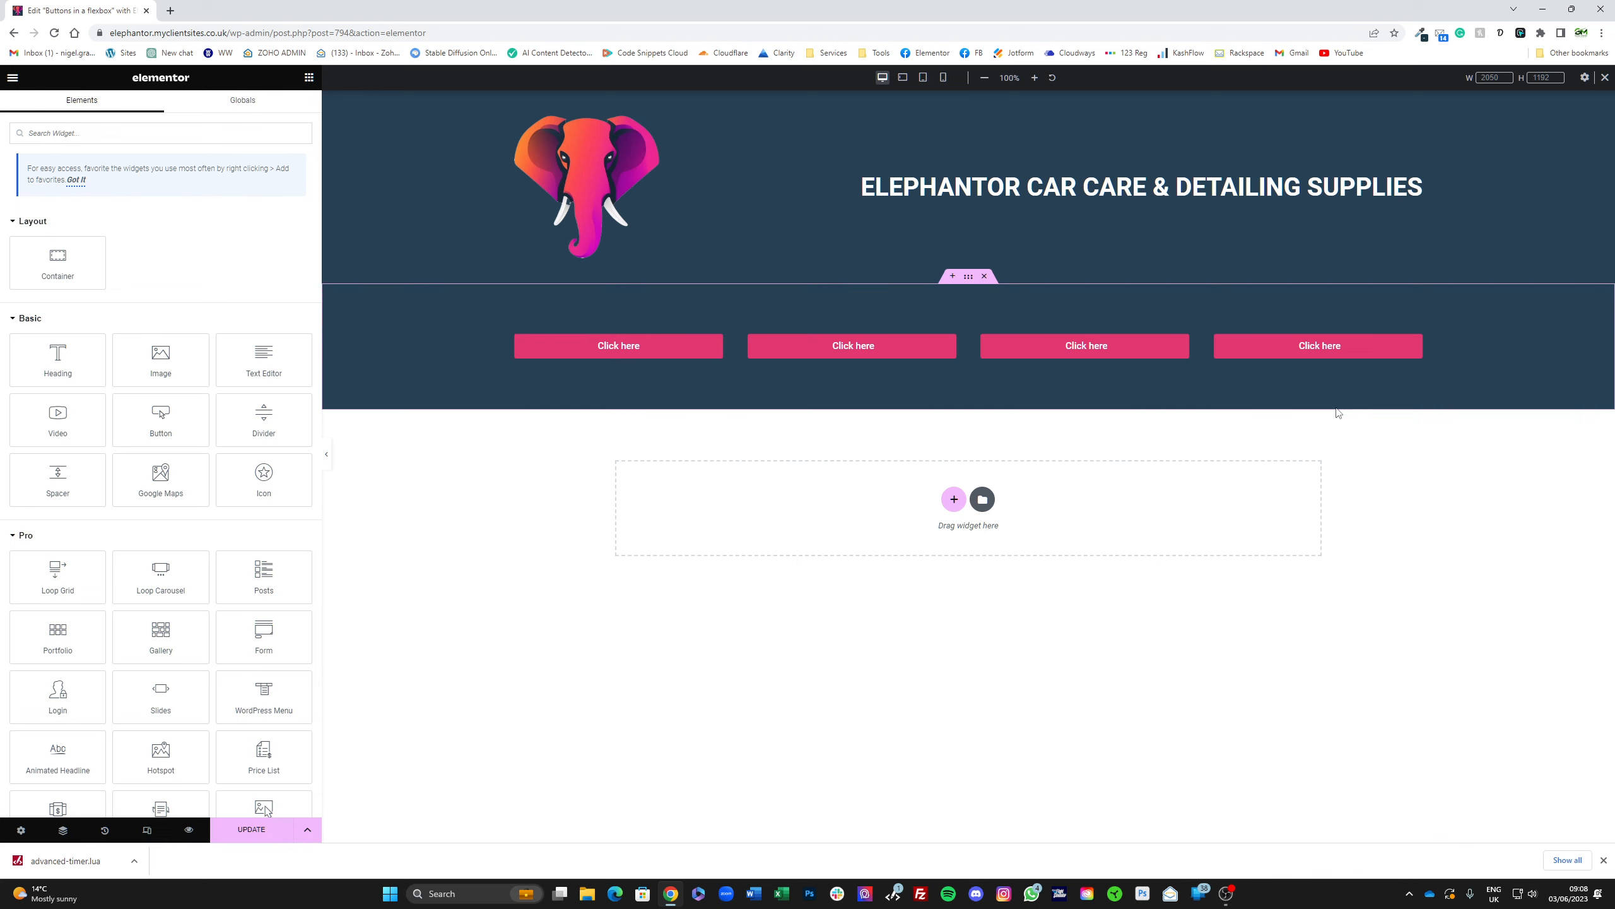
Step: Duplicate the last button four times to fill a second row of four buttons
right_click(1285, 354)
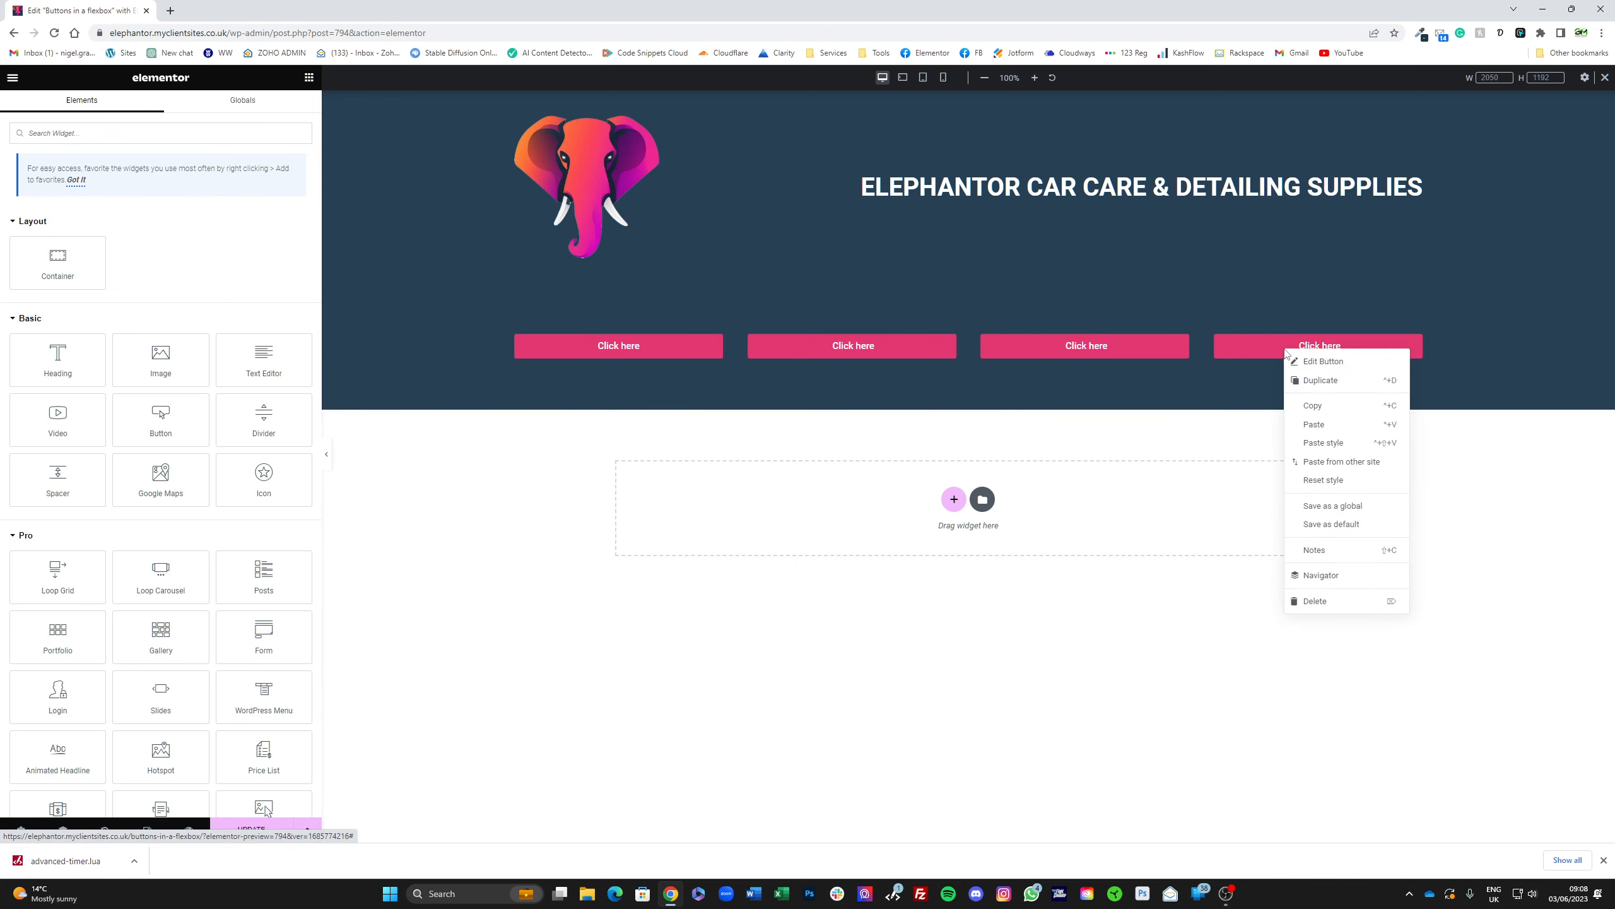
left_click(1324, 383)
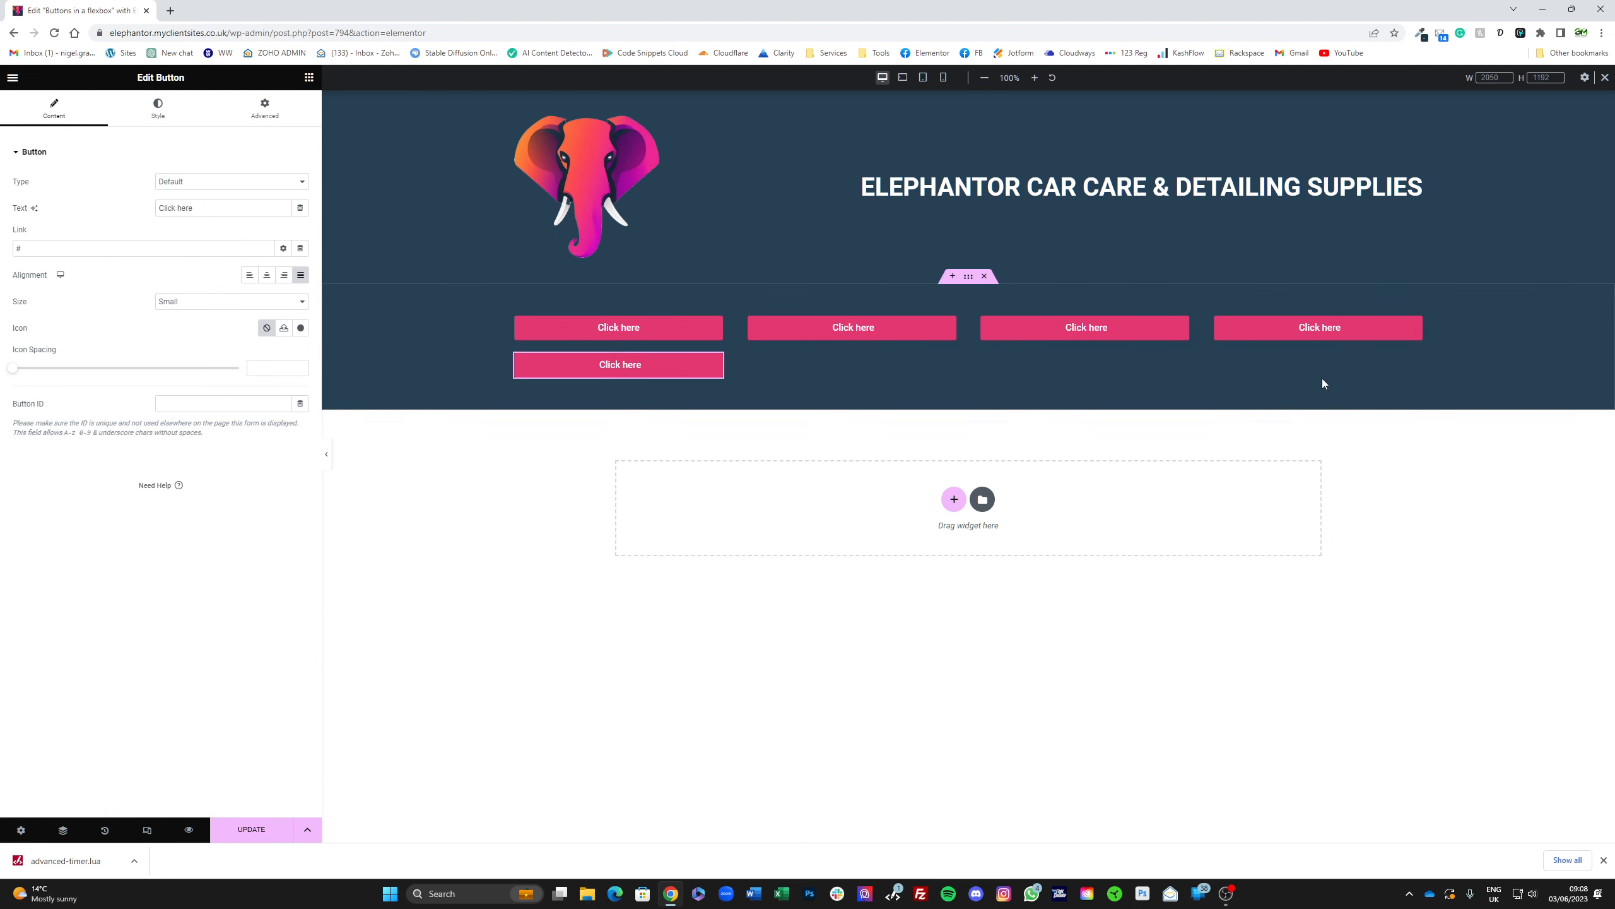
right_click(698, 372)
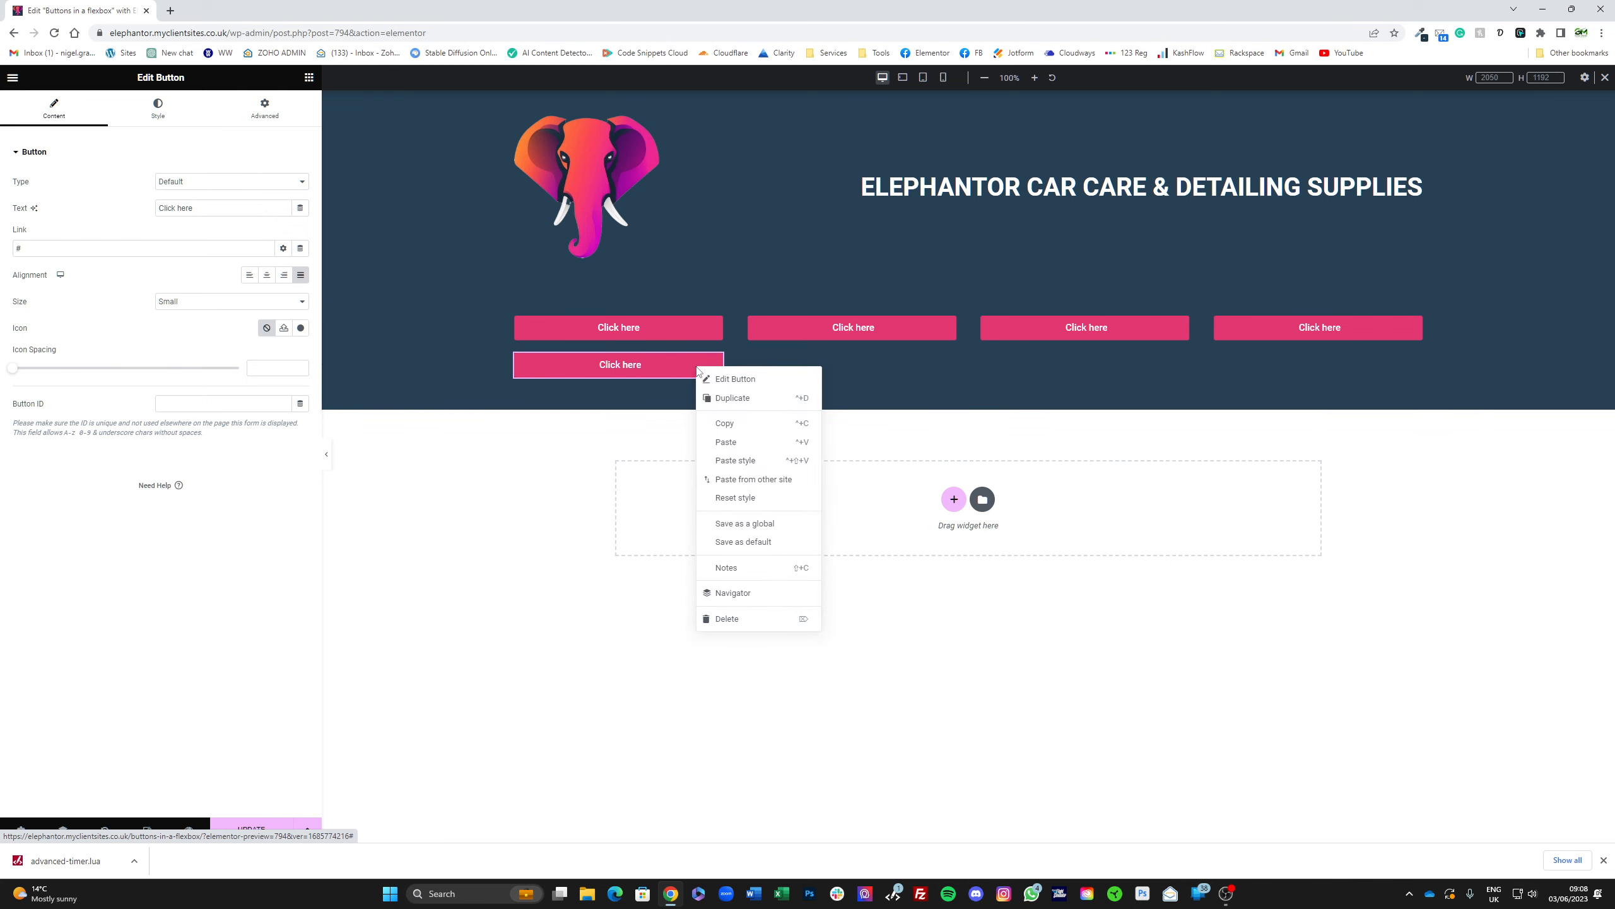
left_click(727, 396)
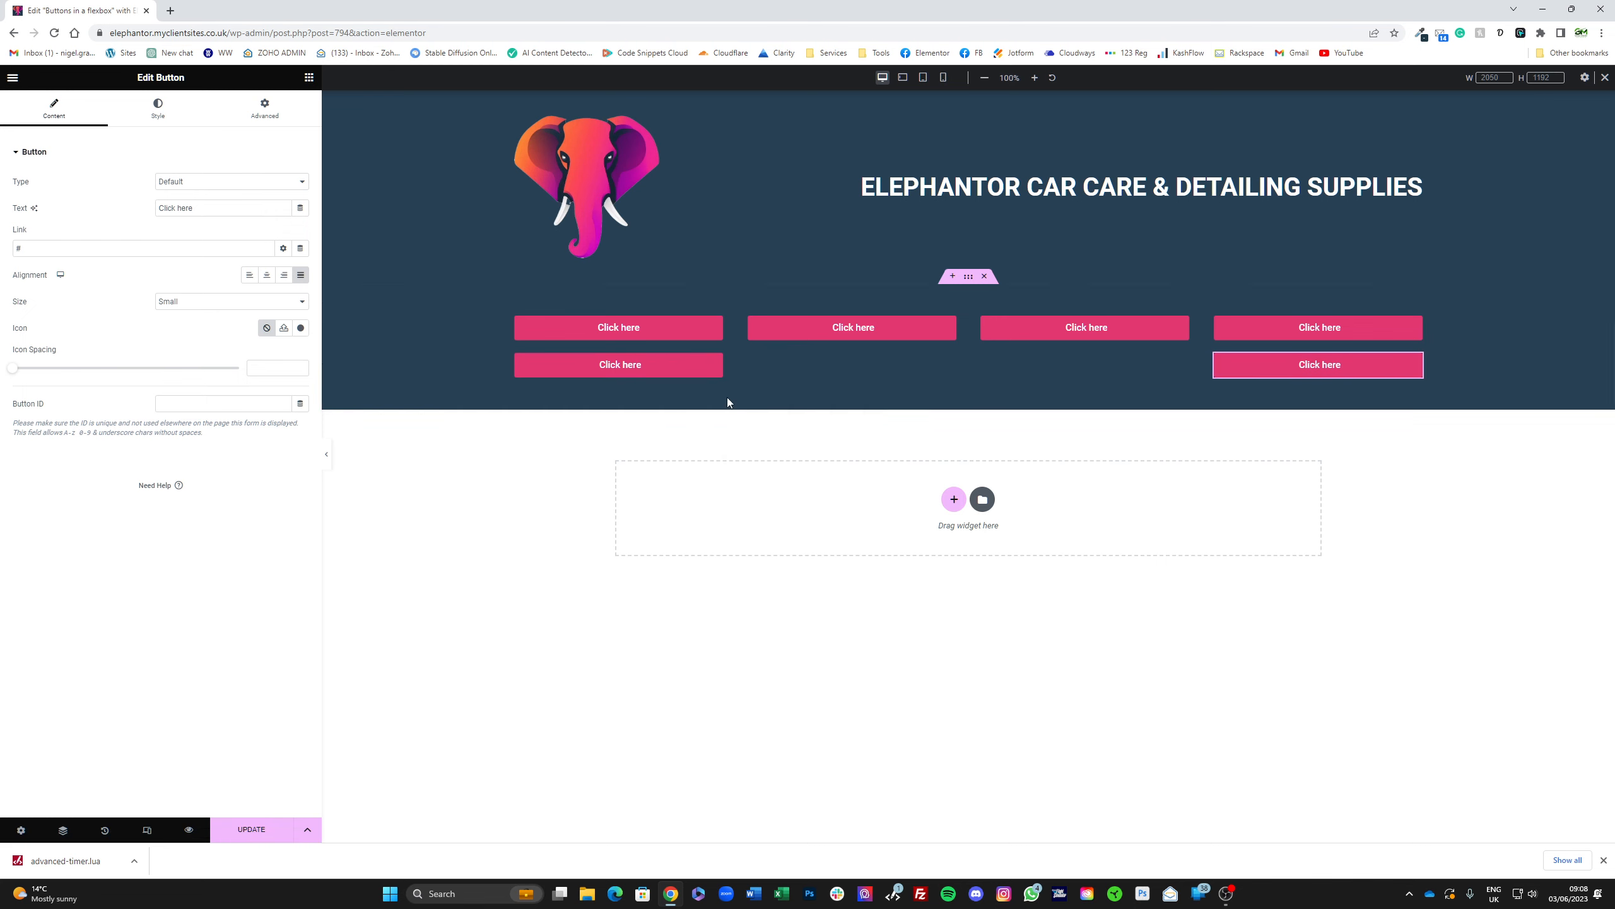
right_click(1251, 366)
left_click(1281, 397)
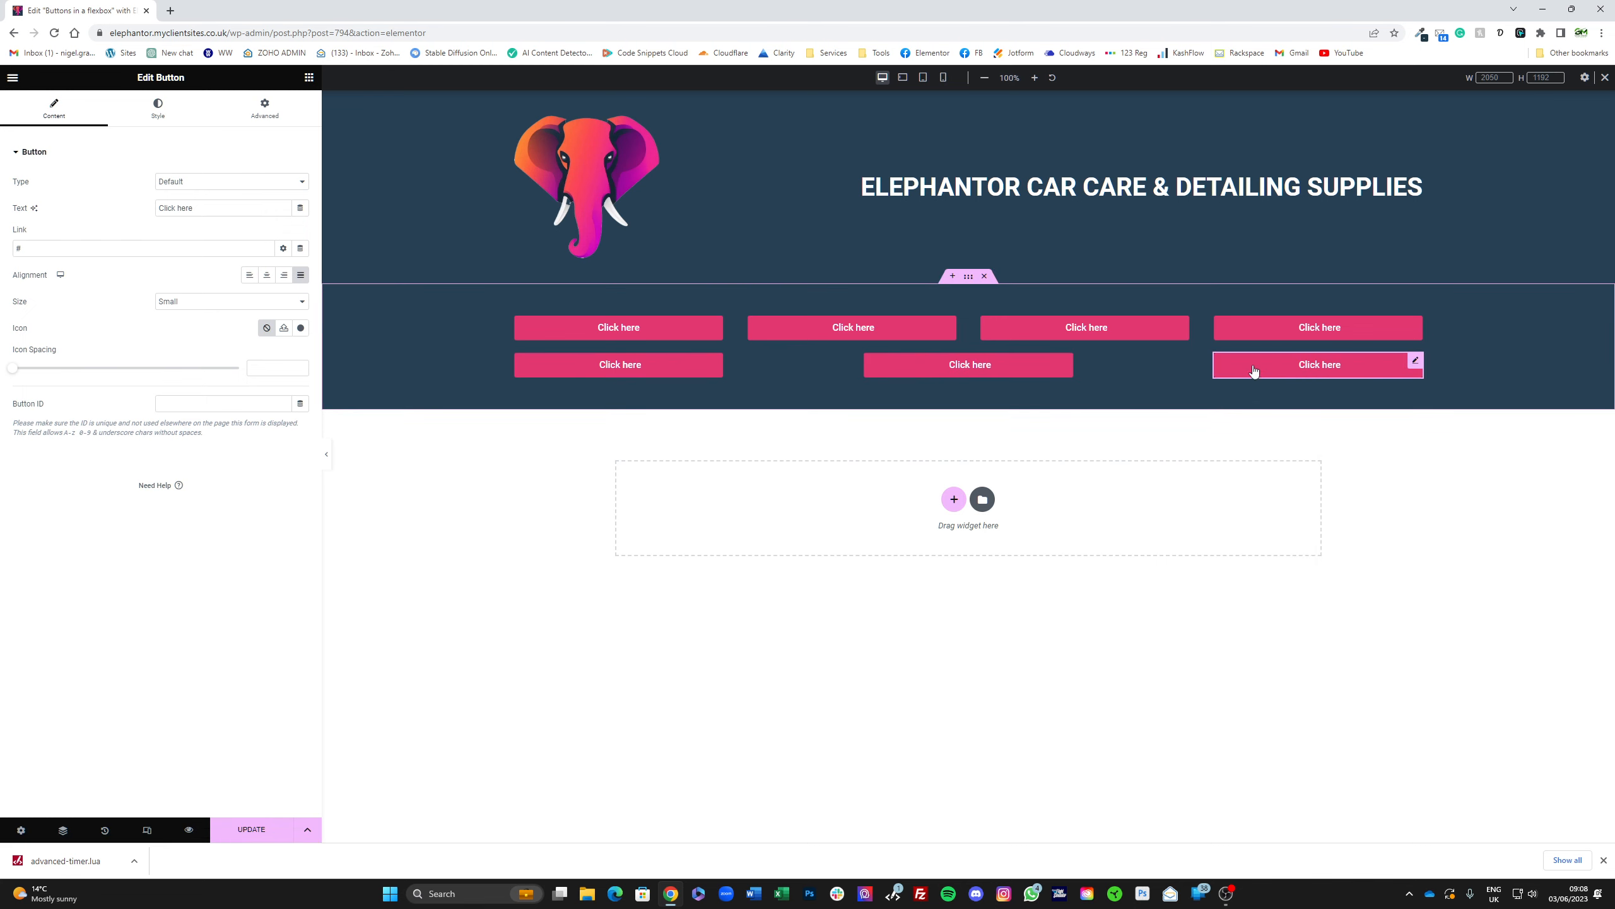
right_click(1251, 366)
left_click(1280, 396)
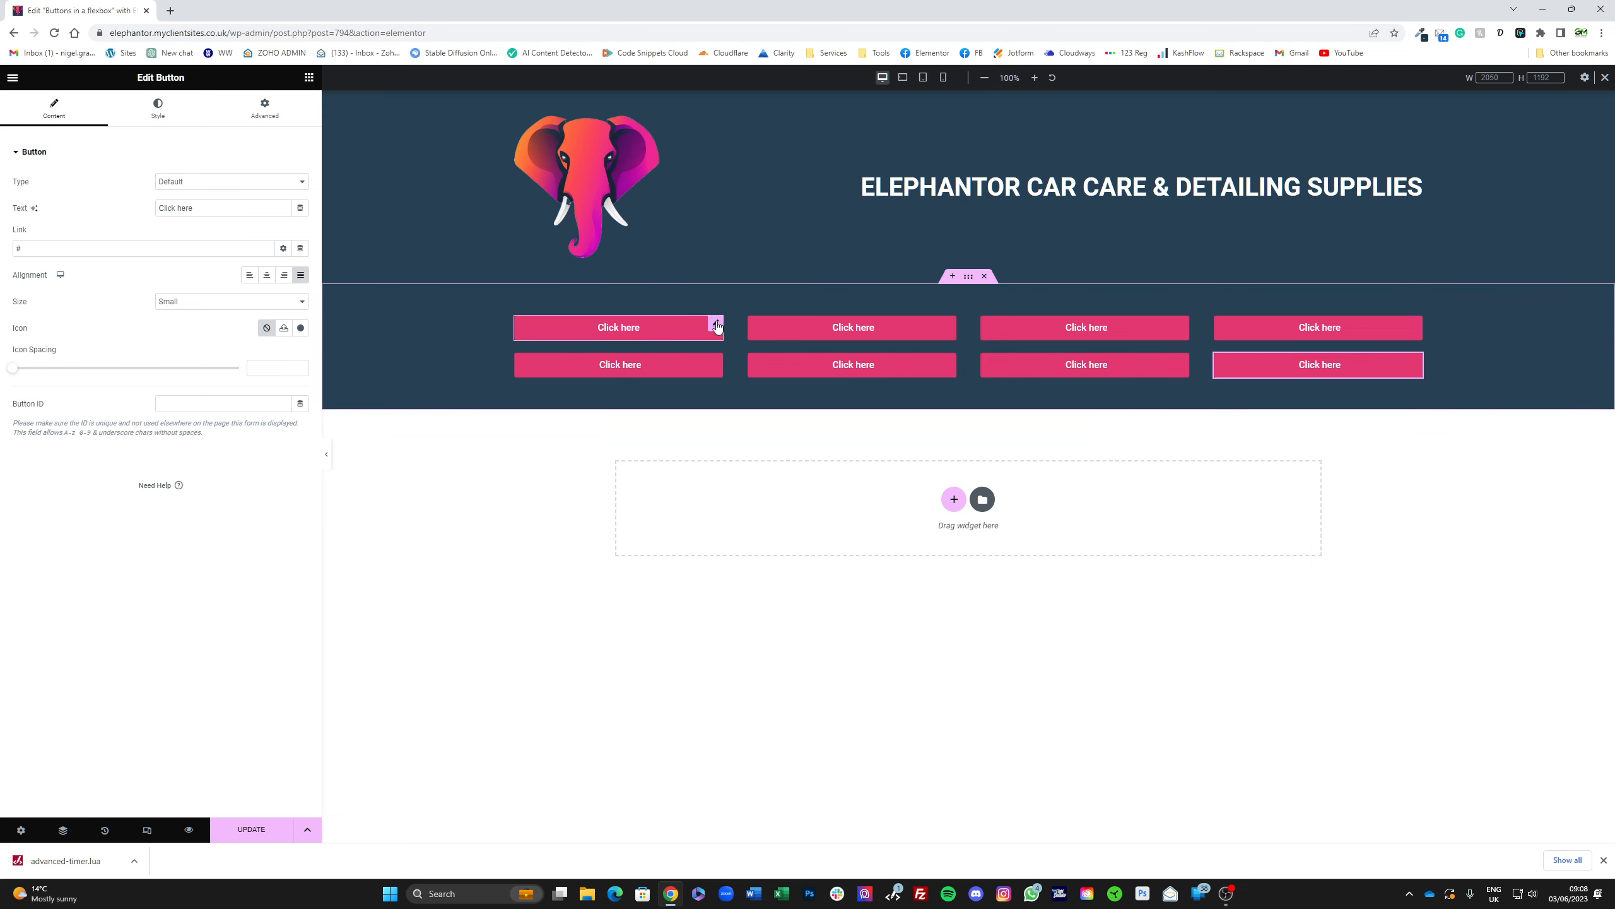
Step: Change the background of the first button in the upper row to the global Ele Orange colour
left_click(715, 325)
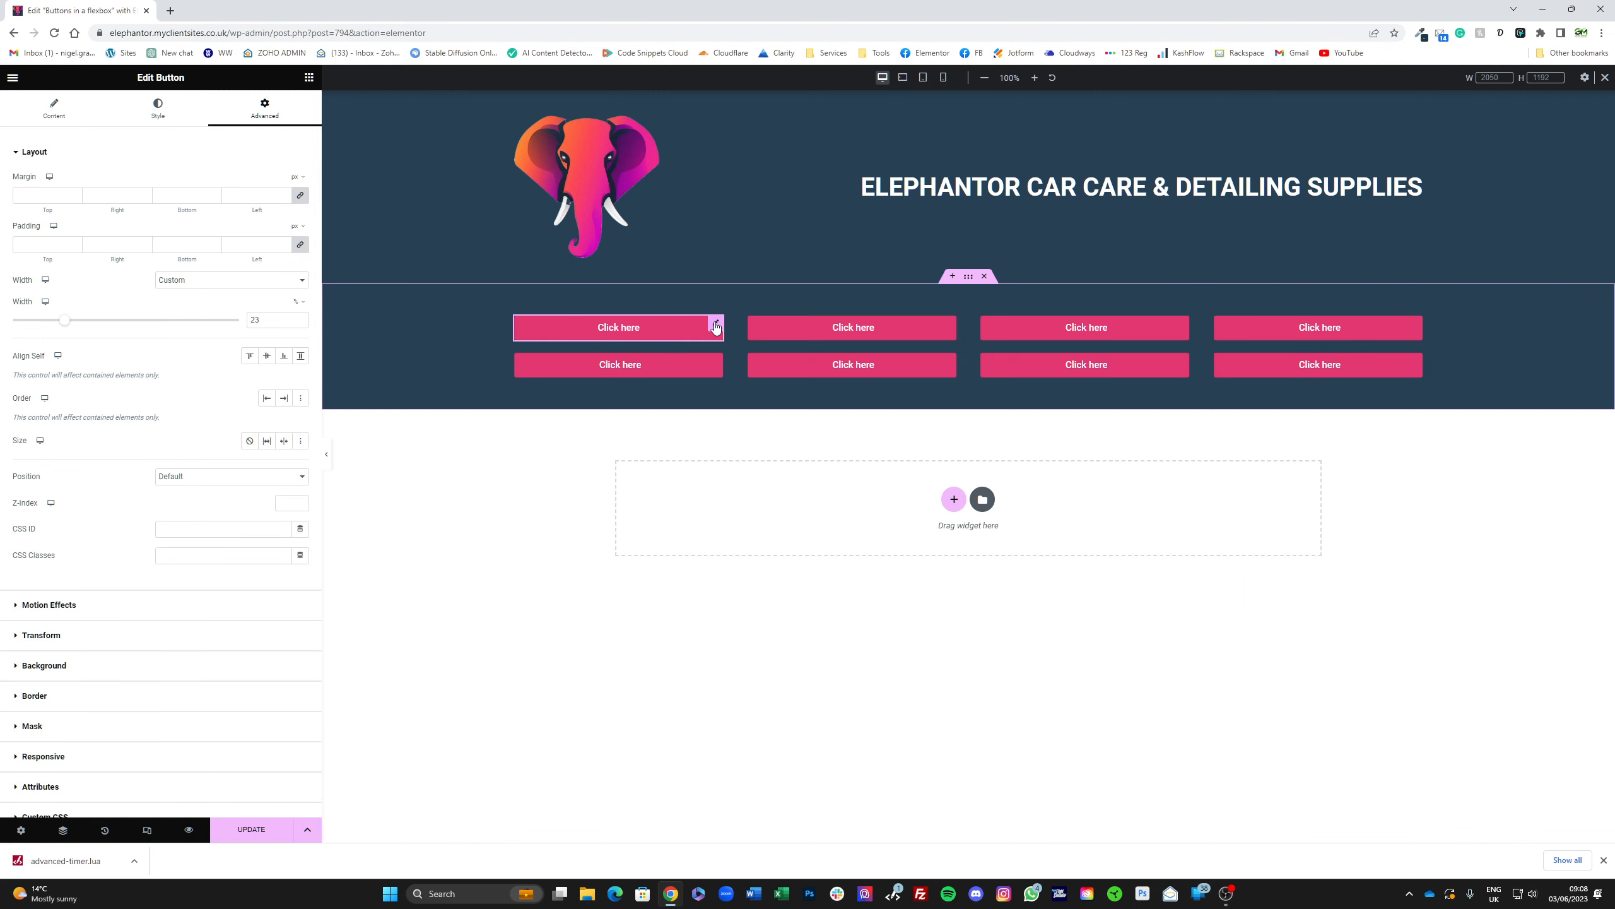
left_click(159, 109)
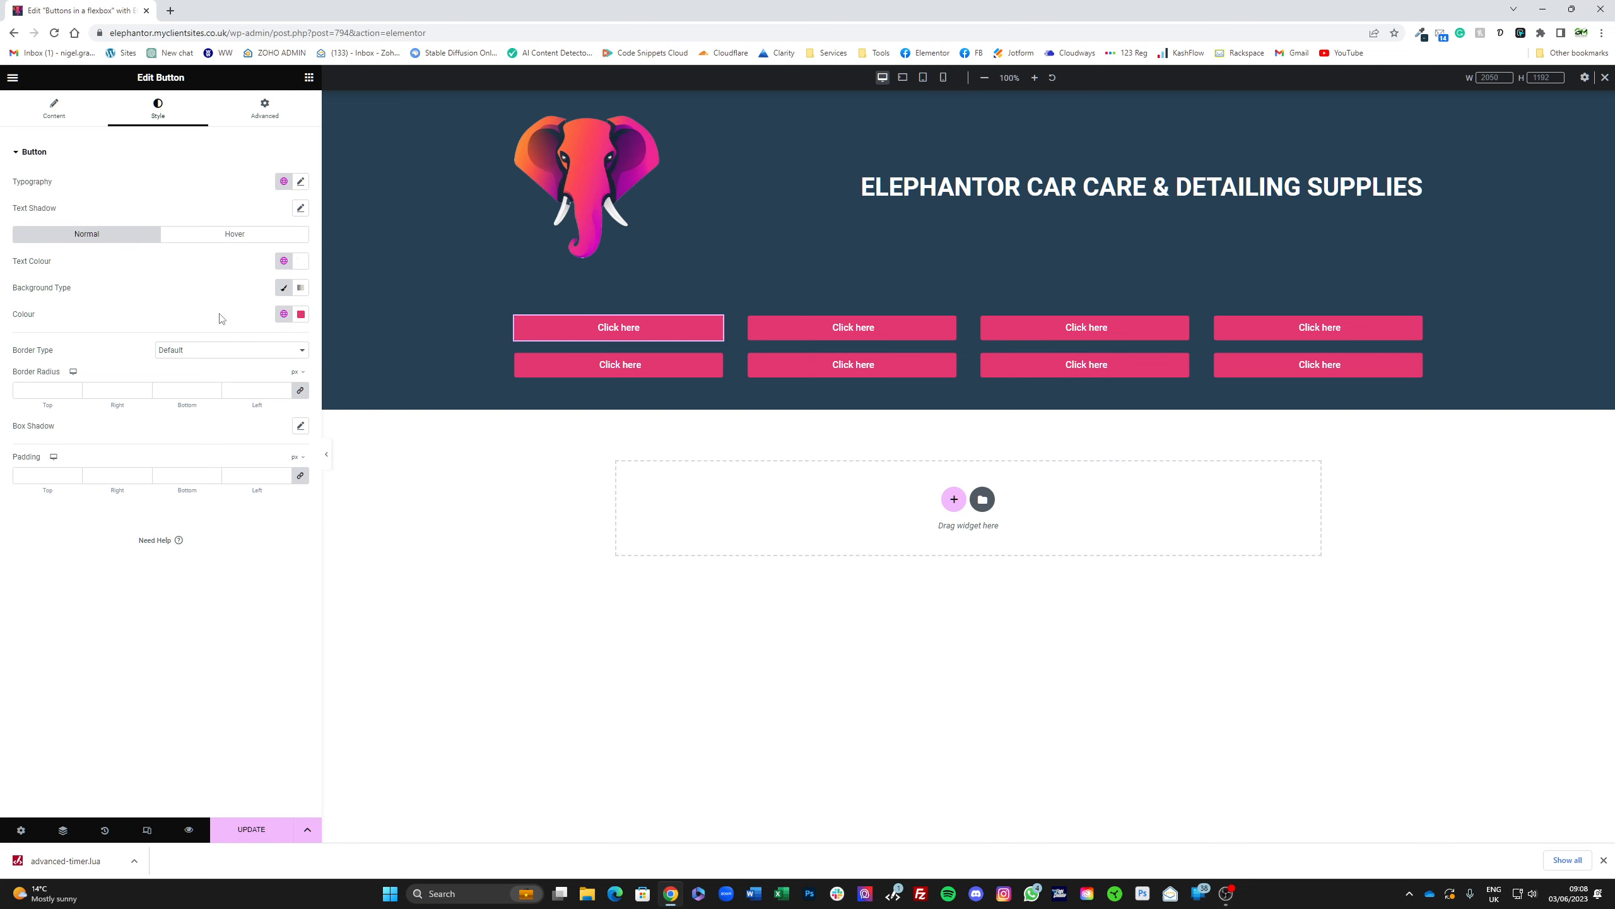
left_click(284, 314)
left_click(191, 375)
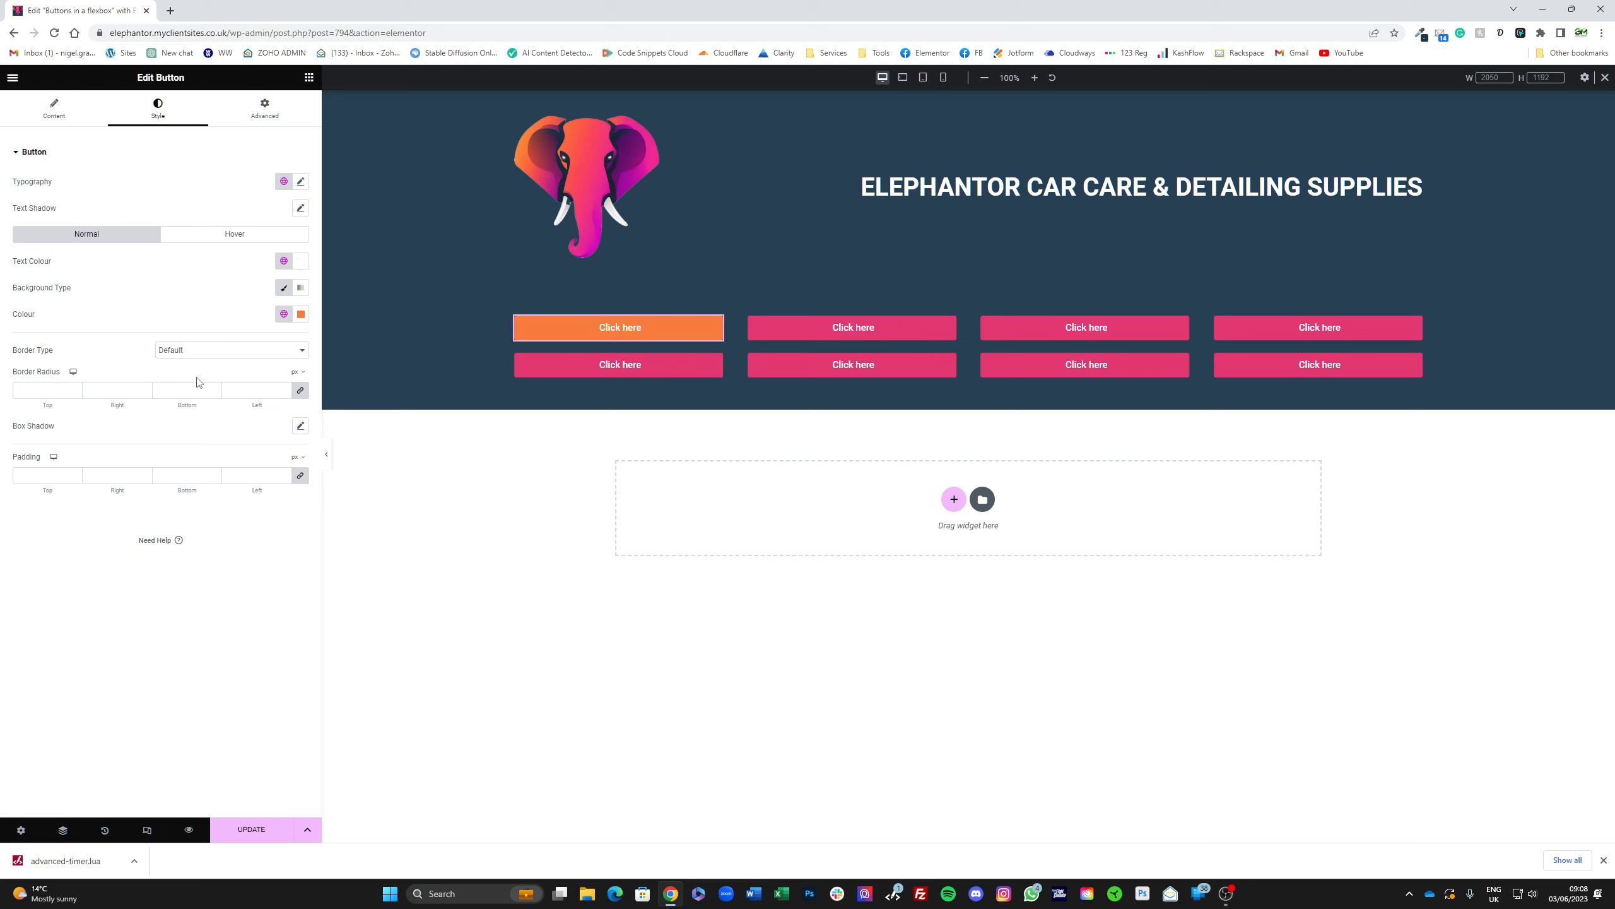
Step: Copy the orange button and paste its style onto the first button in the second row
right_click(551, 332)
left_click(588, 383)
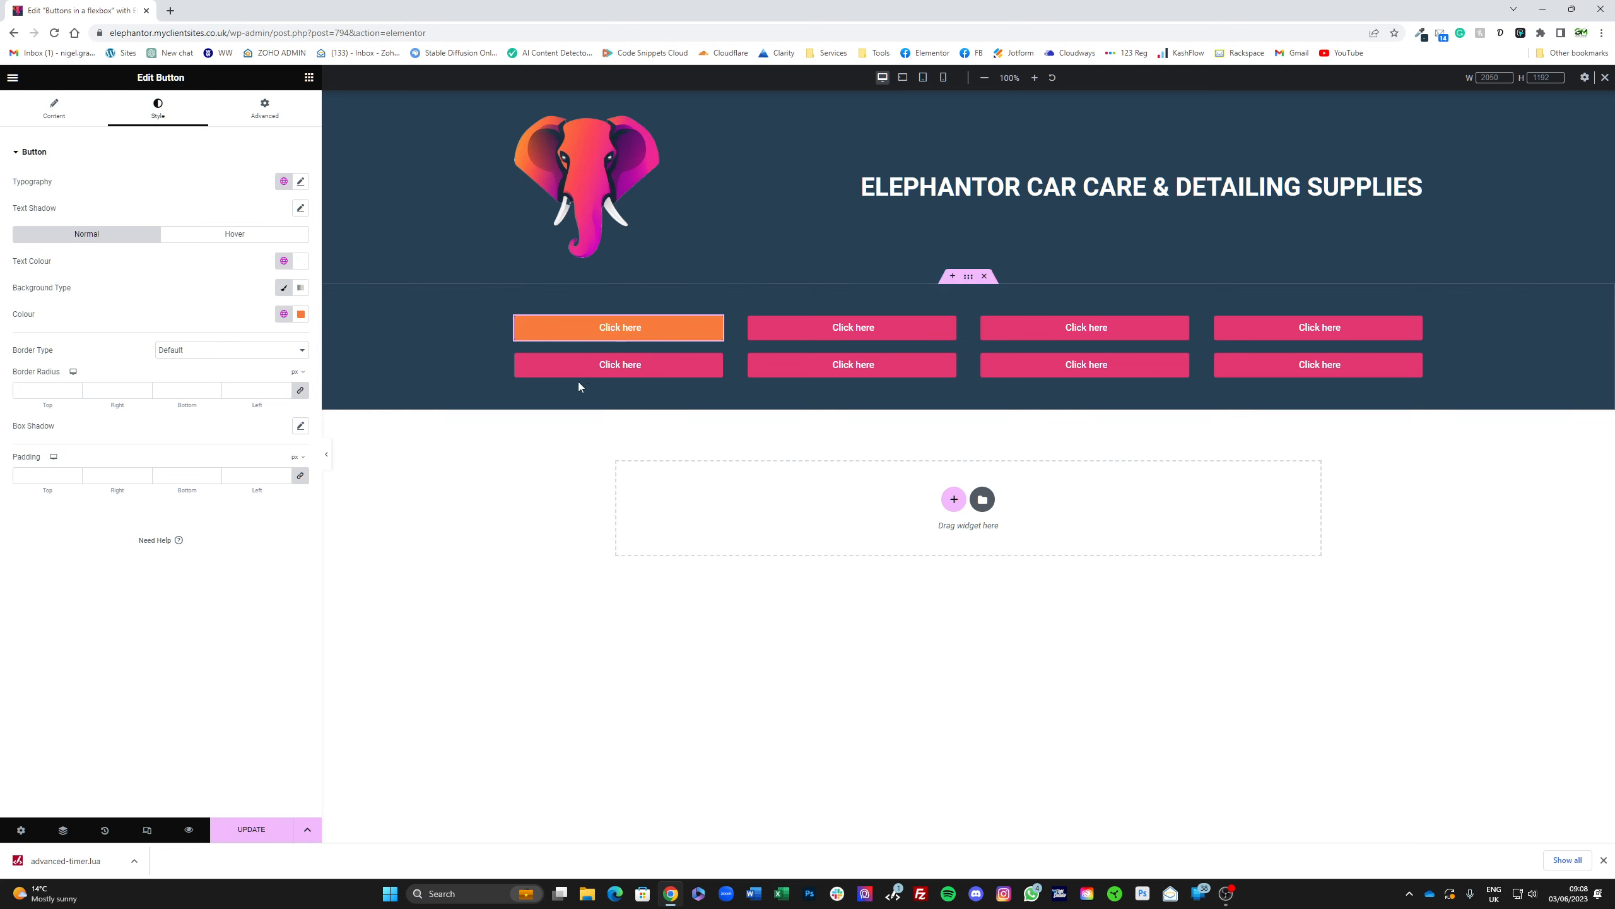
right_click(548, 367)
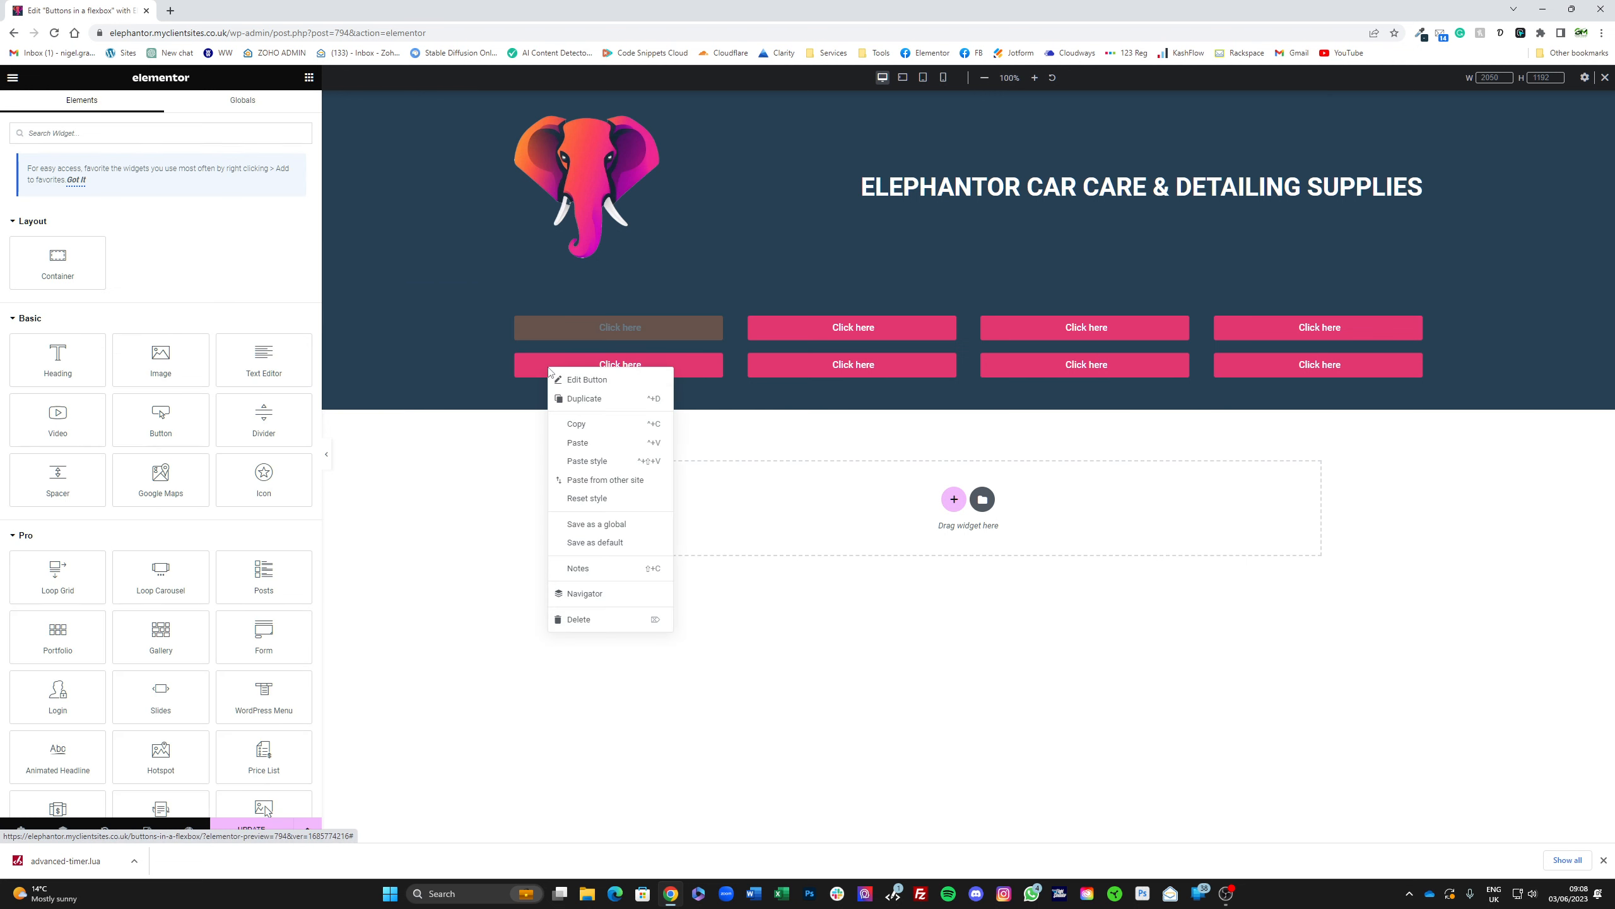
left_click(586, 461)
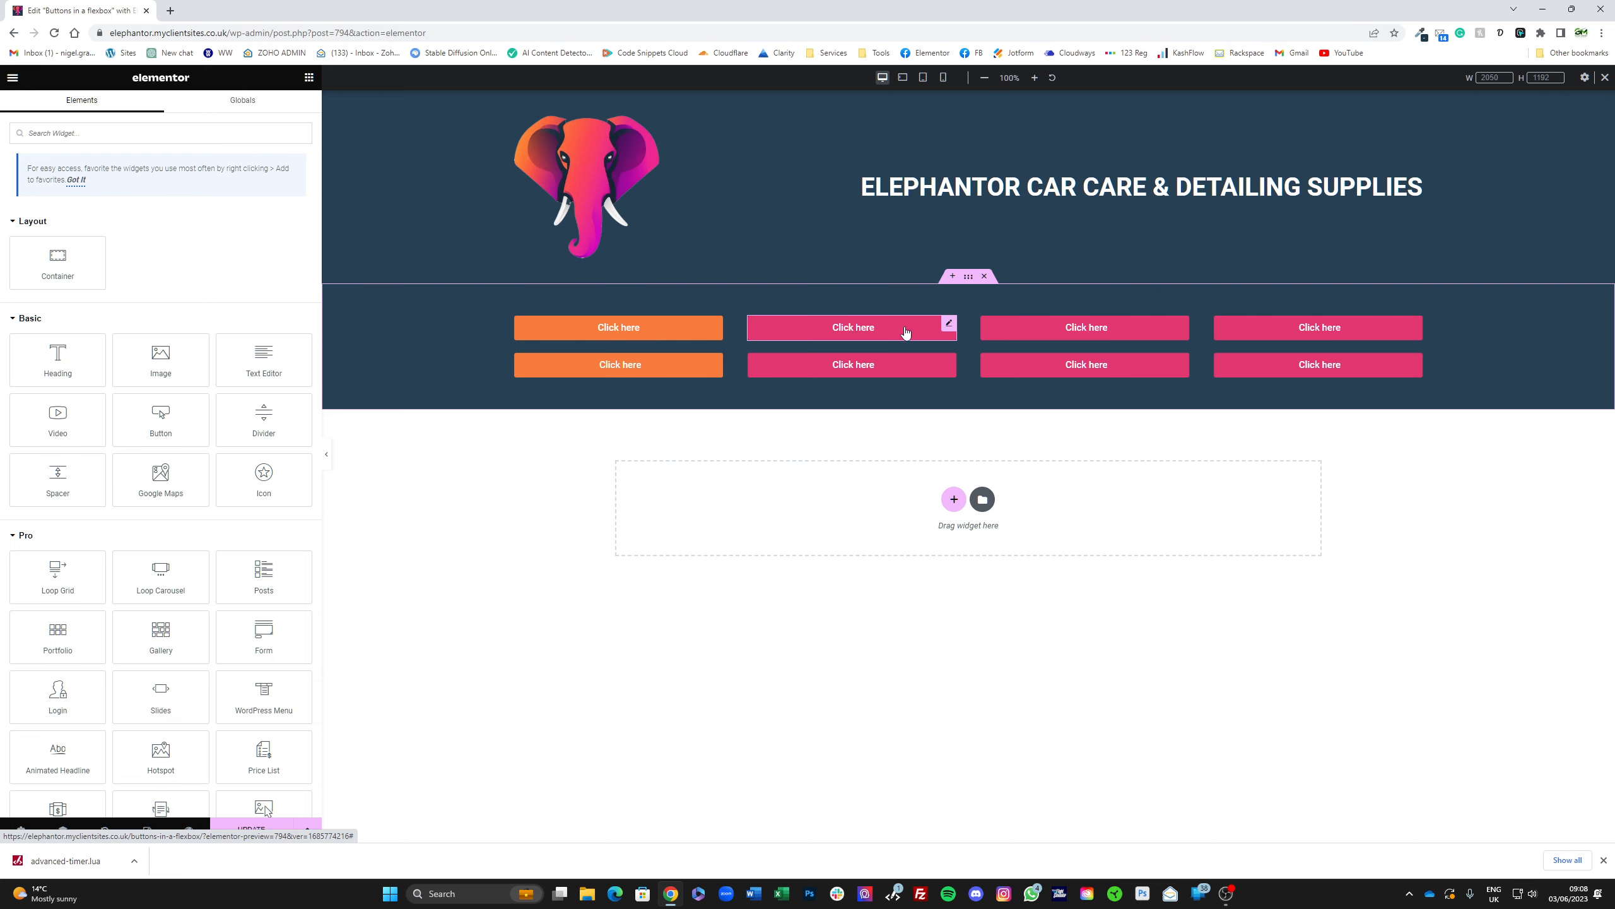
Step: Change the background of the second button in the upper row to the global Ele purple colour
left_click(948, 324)
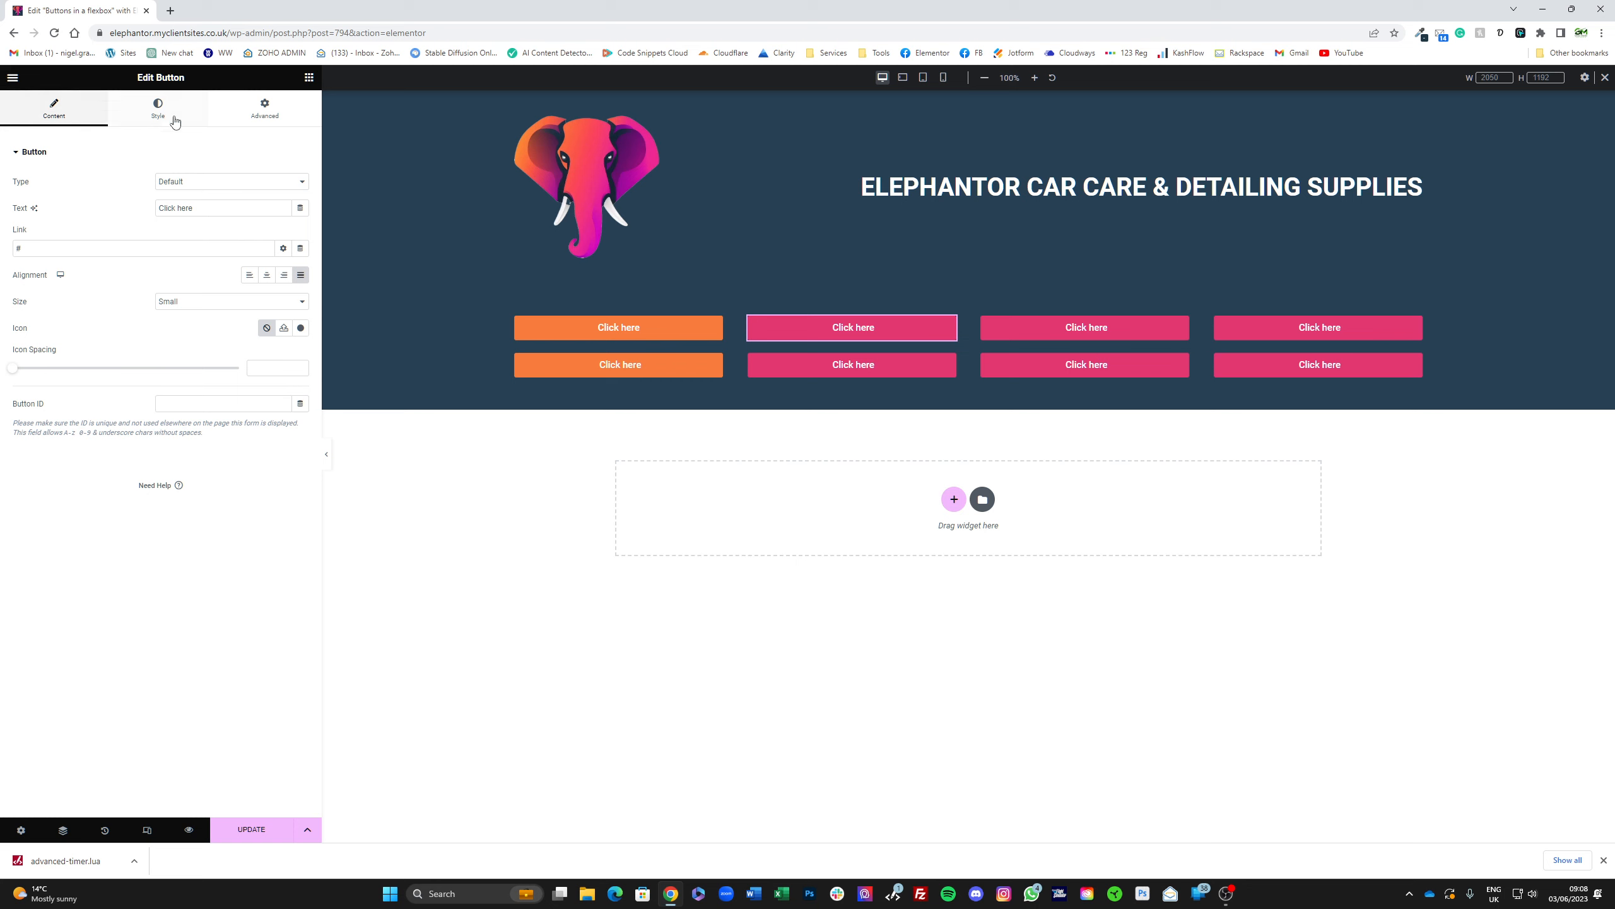
left_click(158, 108)
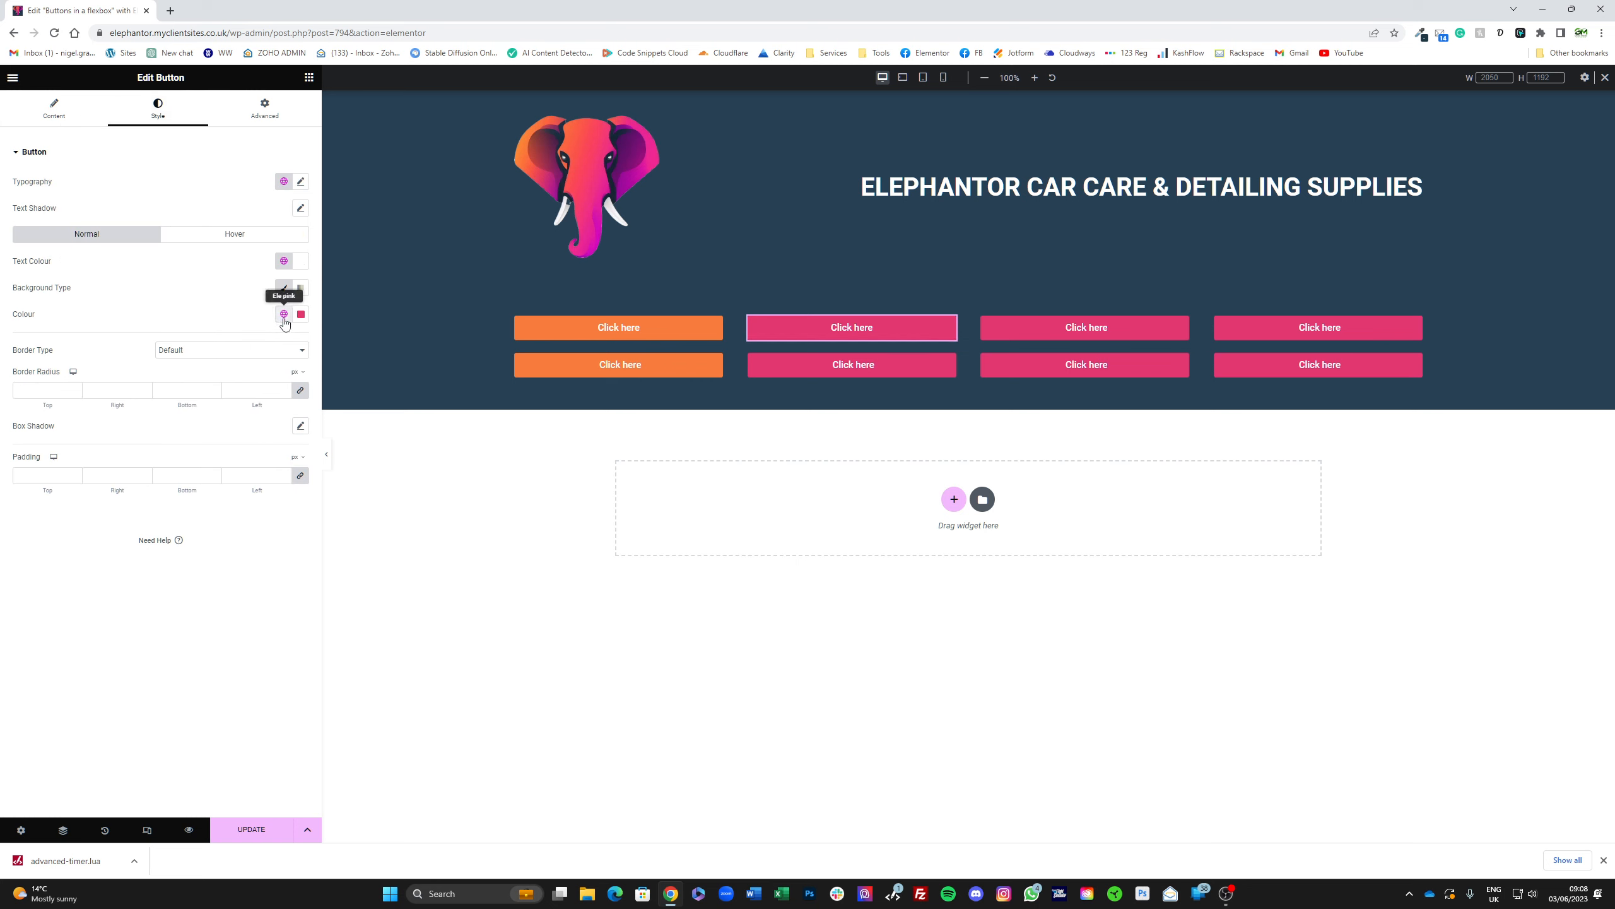
left_click(284, 313)
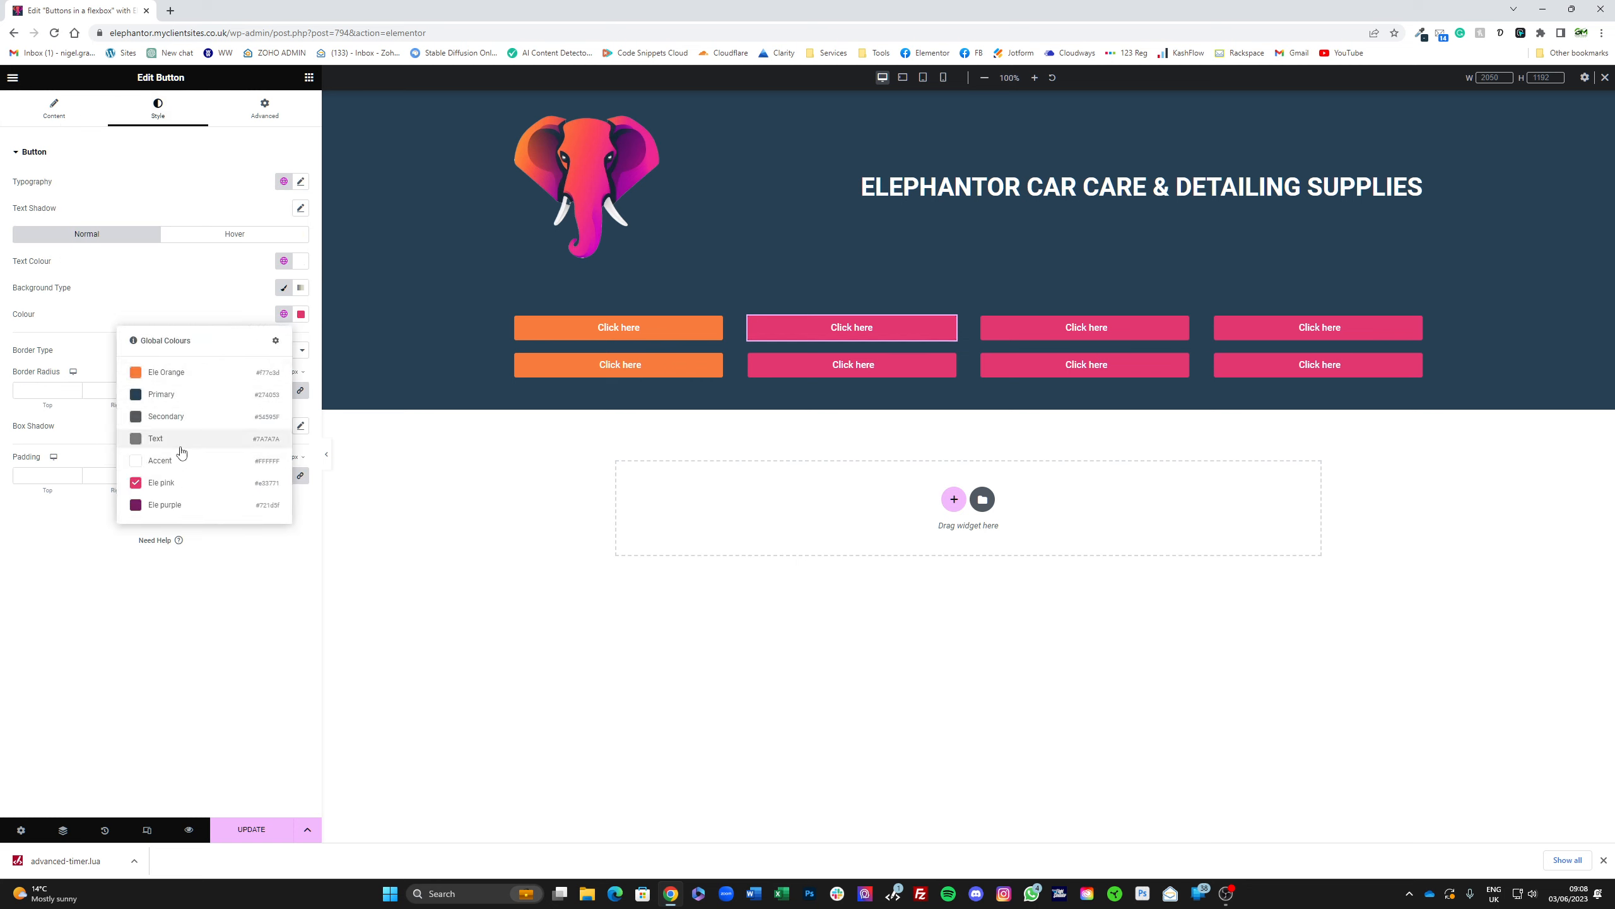
left_click(181, 505)
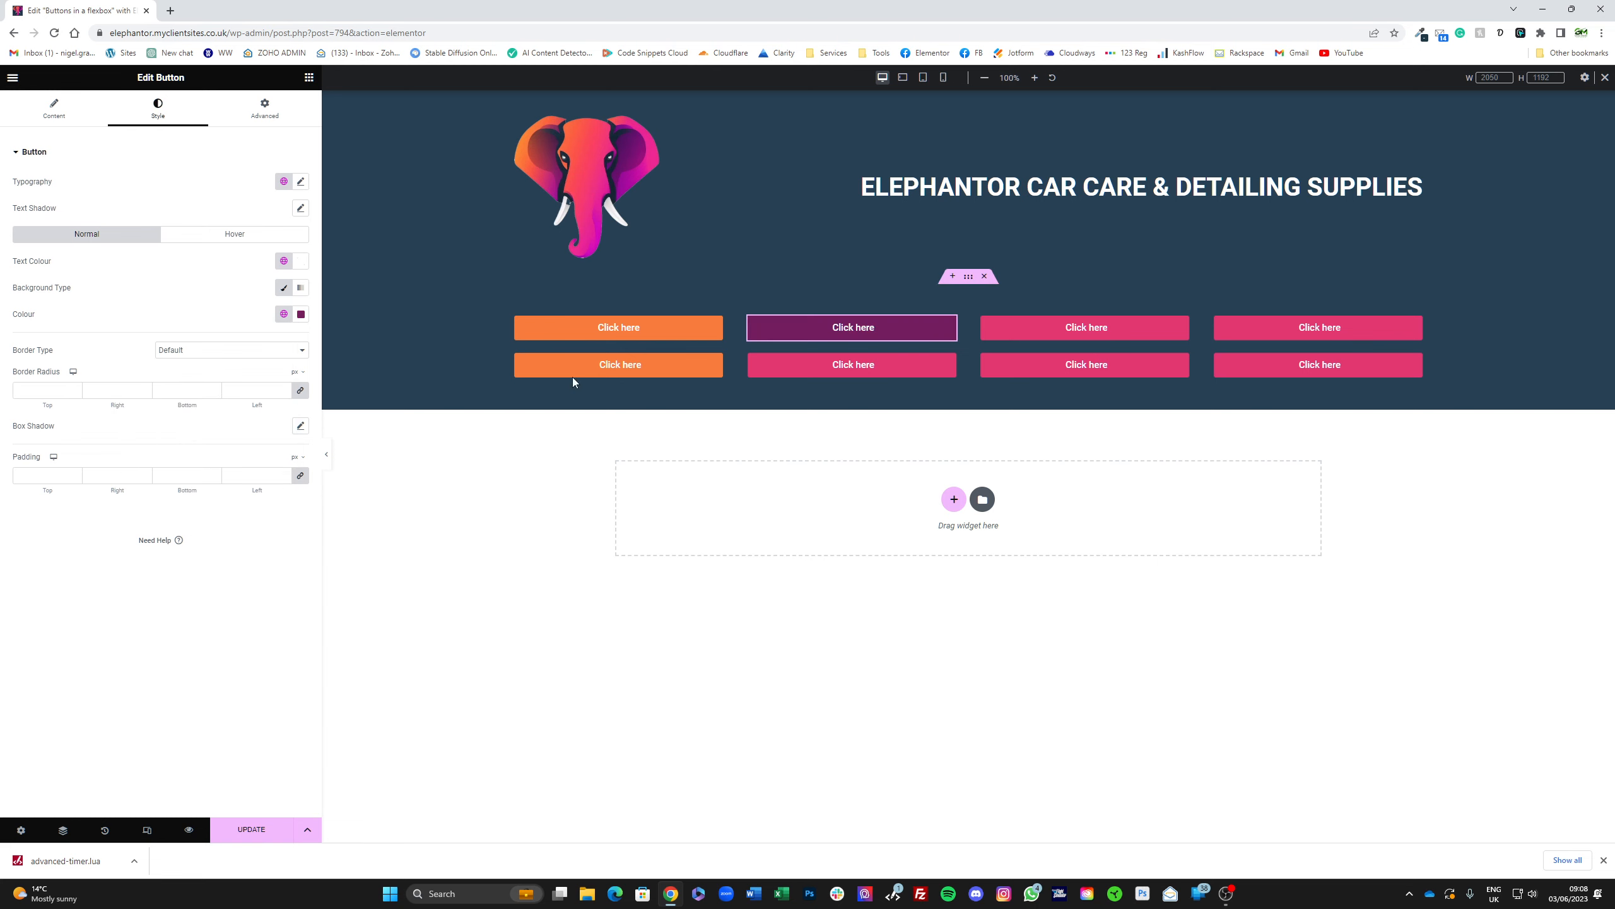
right_click(807, 322)
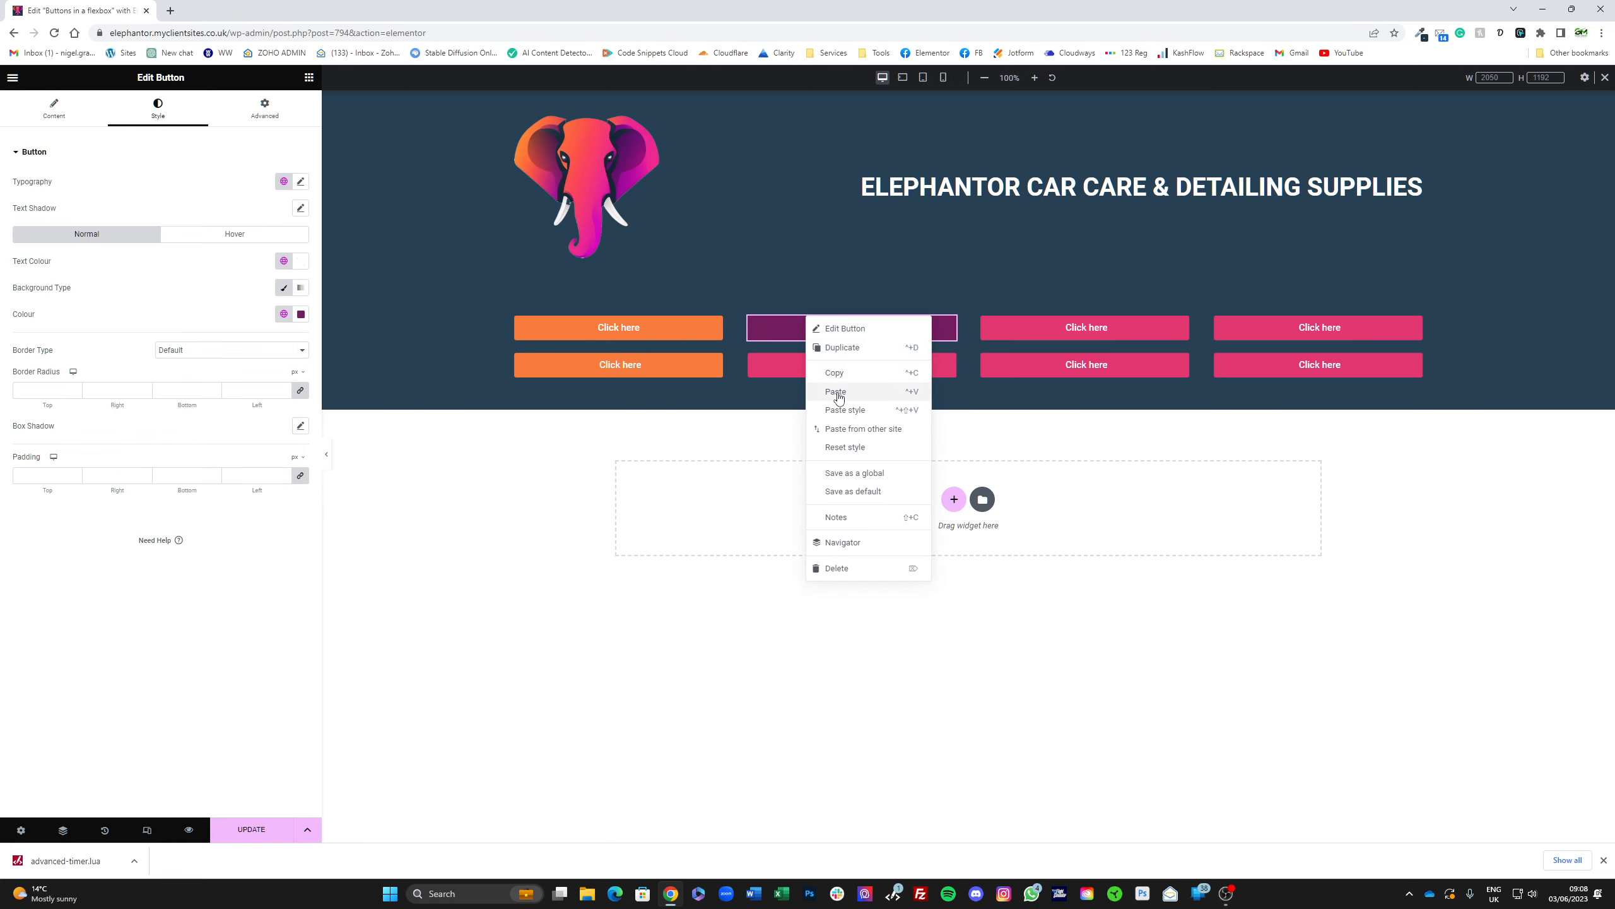
left_click(836, 392)
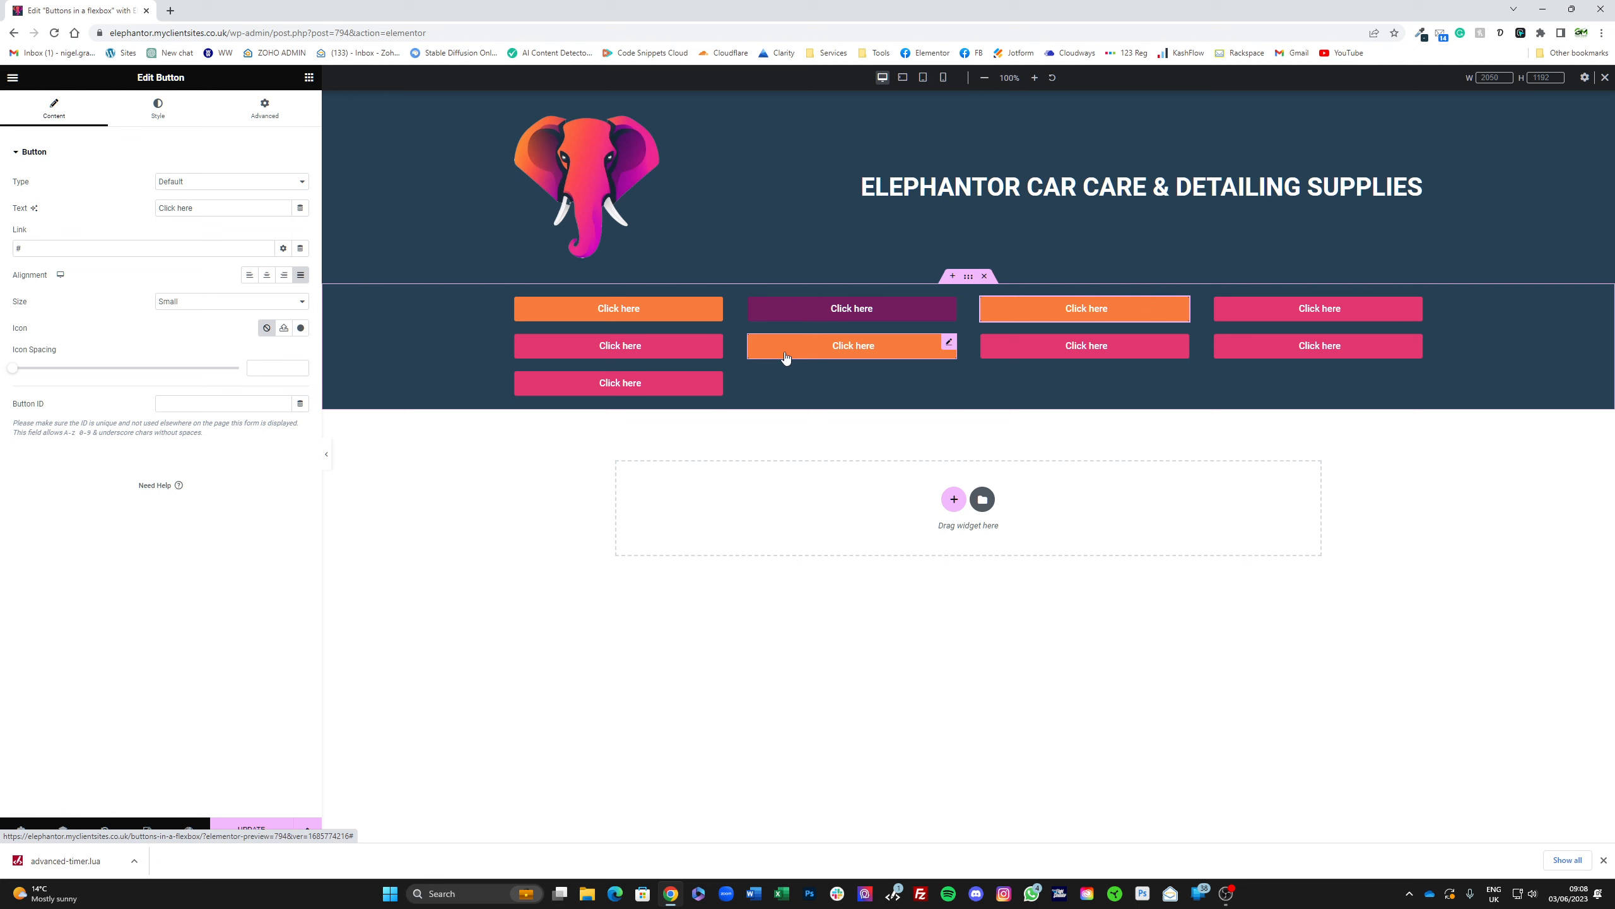
key("ctrl+z")
right_click(806, 365)
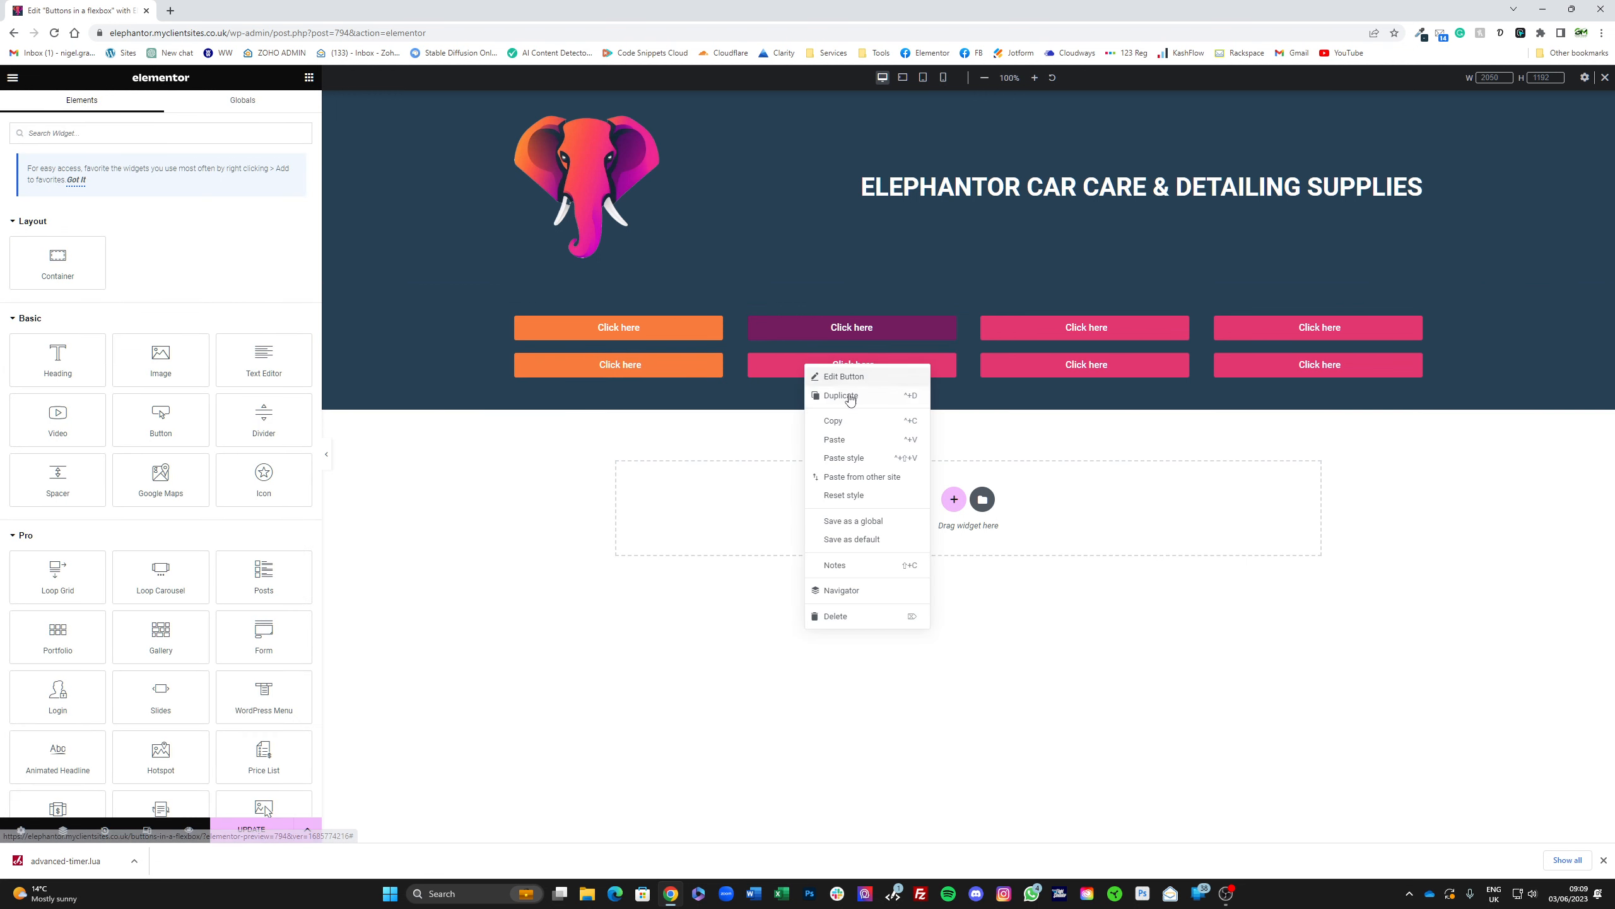
left_click(850, 460)
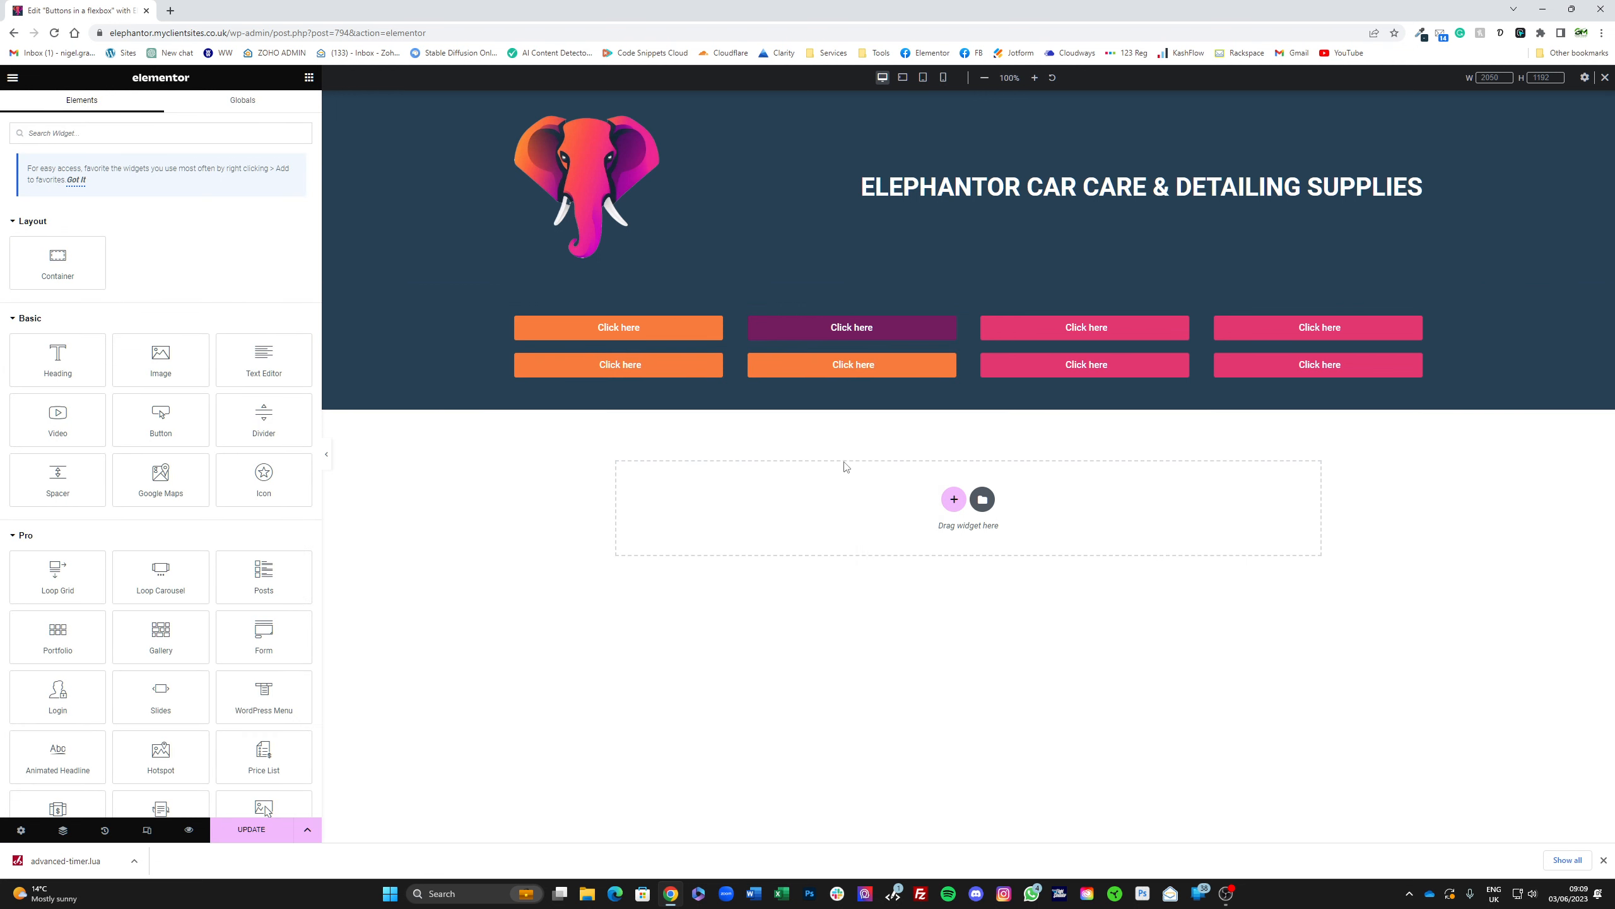
Step: Copy the purple button and paste its style onto the second button in the lower row
left_click(823, 328)
right_click(823, 329)
left_click(851, 385)
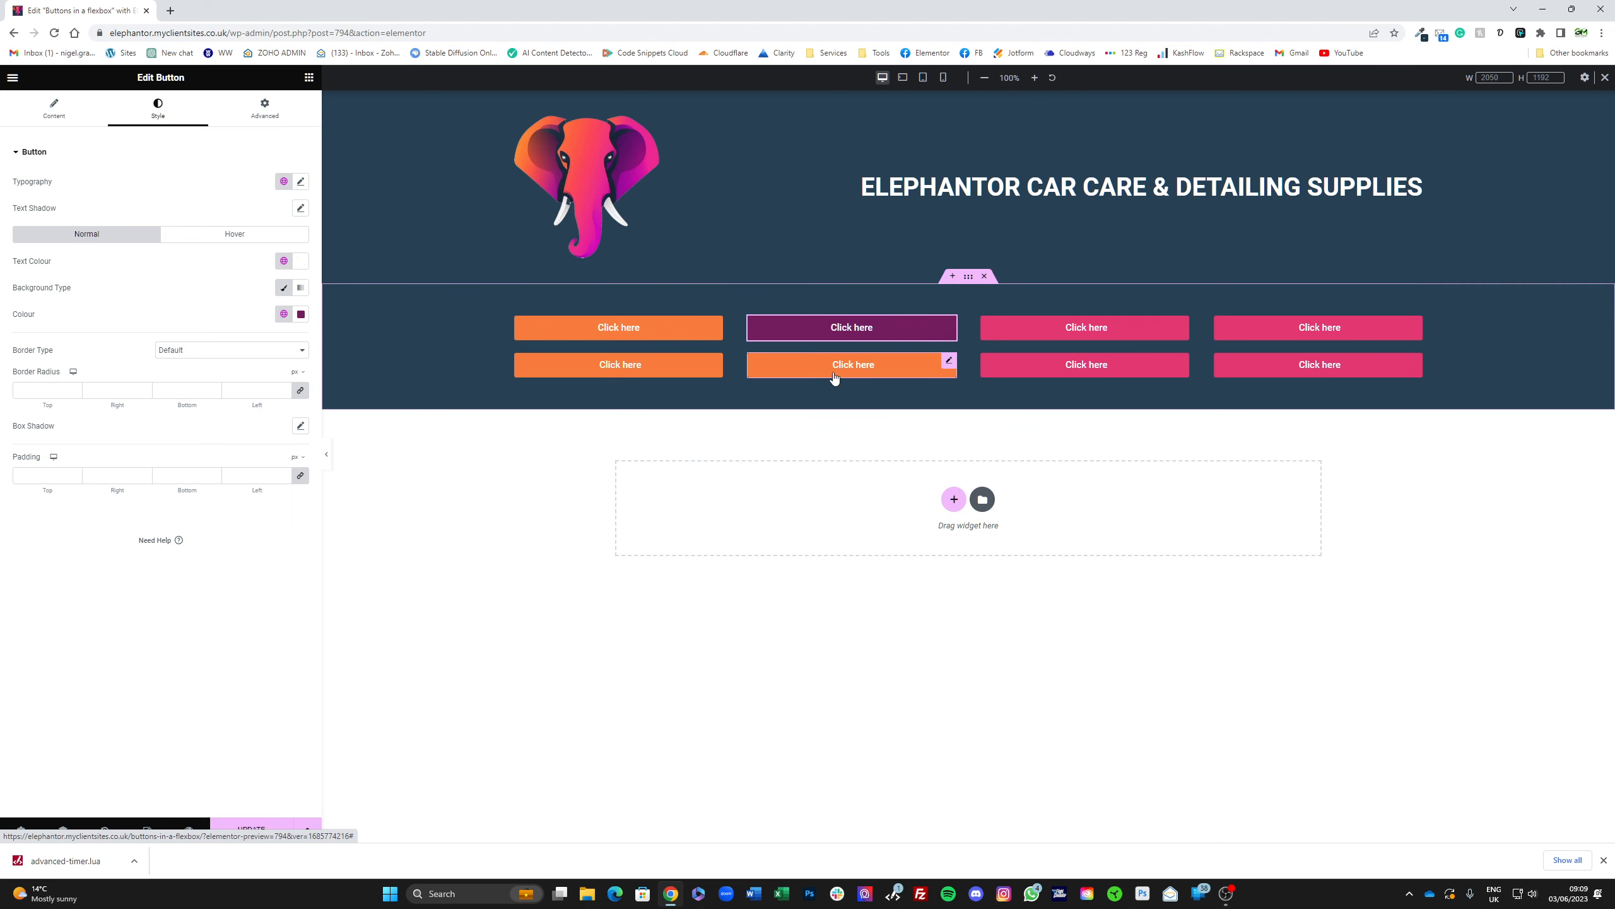
right_click(838, 367)
left_click(881, 468)
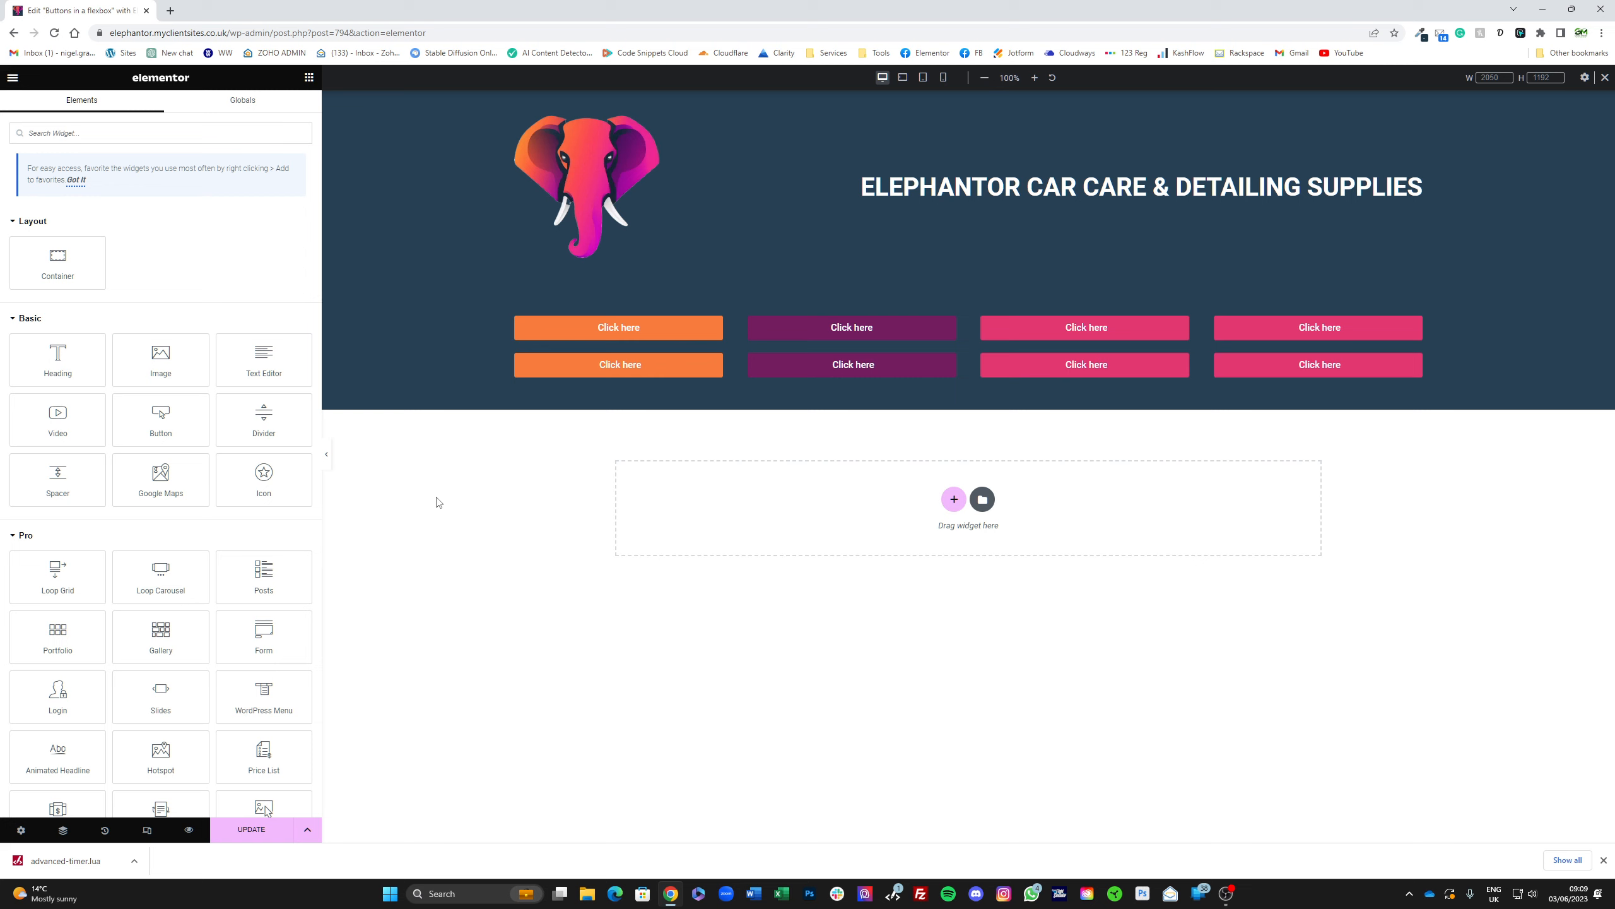
Step: Duplicate the last button of the second row and set the duplicate's width to Full Width (100%)
right_click(1287, 376)
left_click(1330, 396)
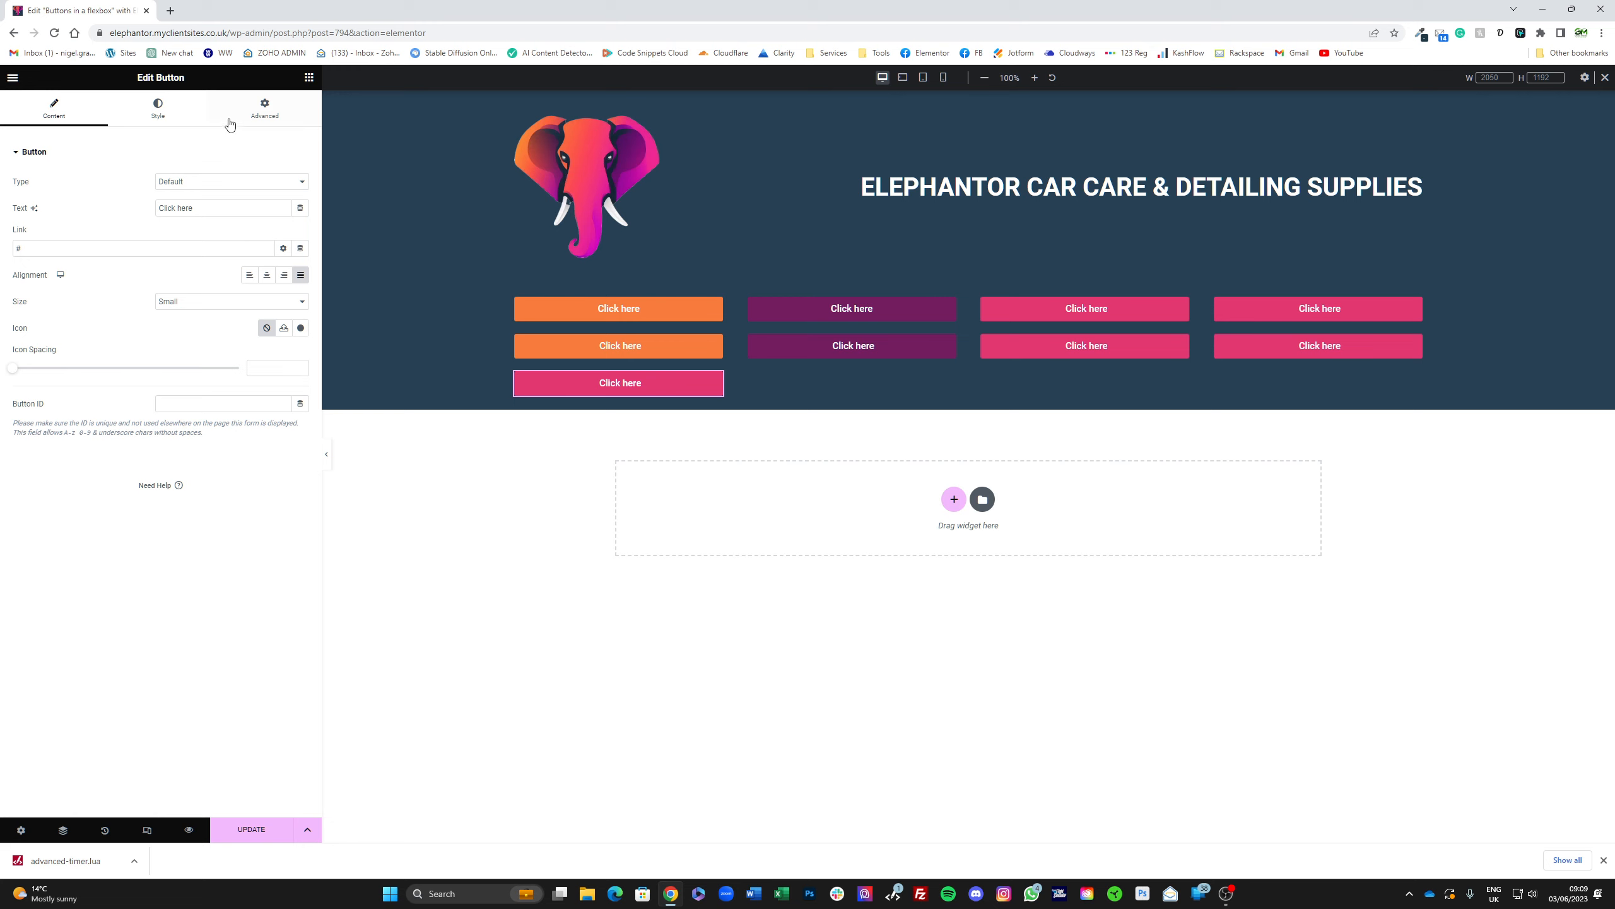
left_click(265, 108)
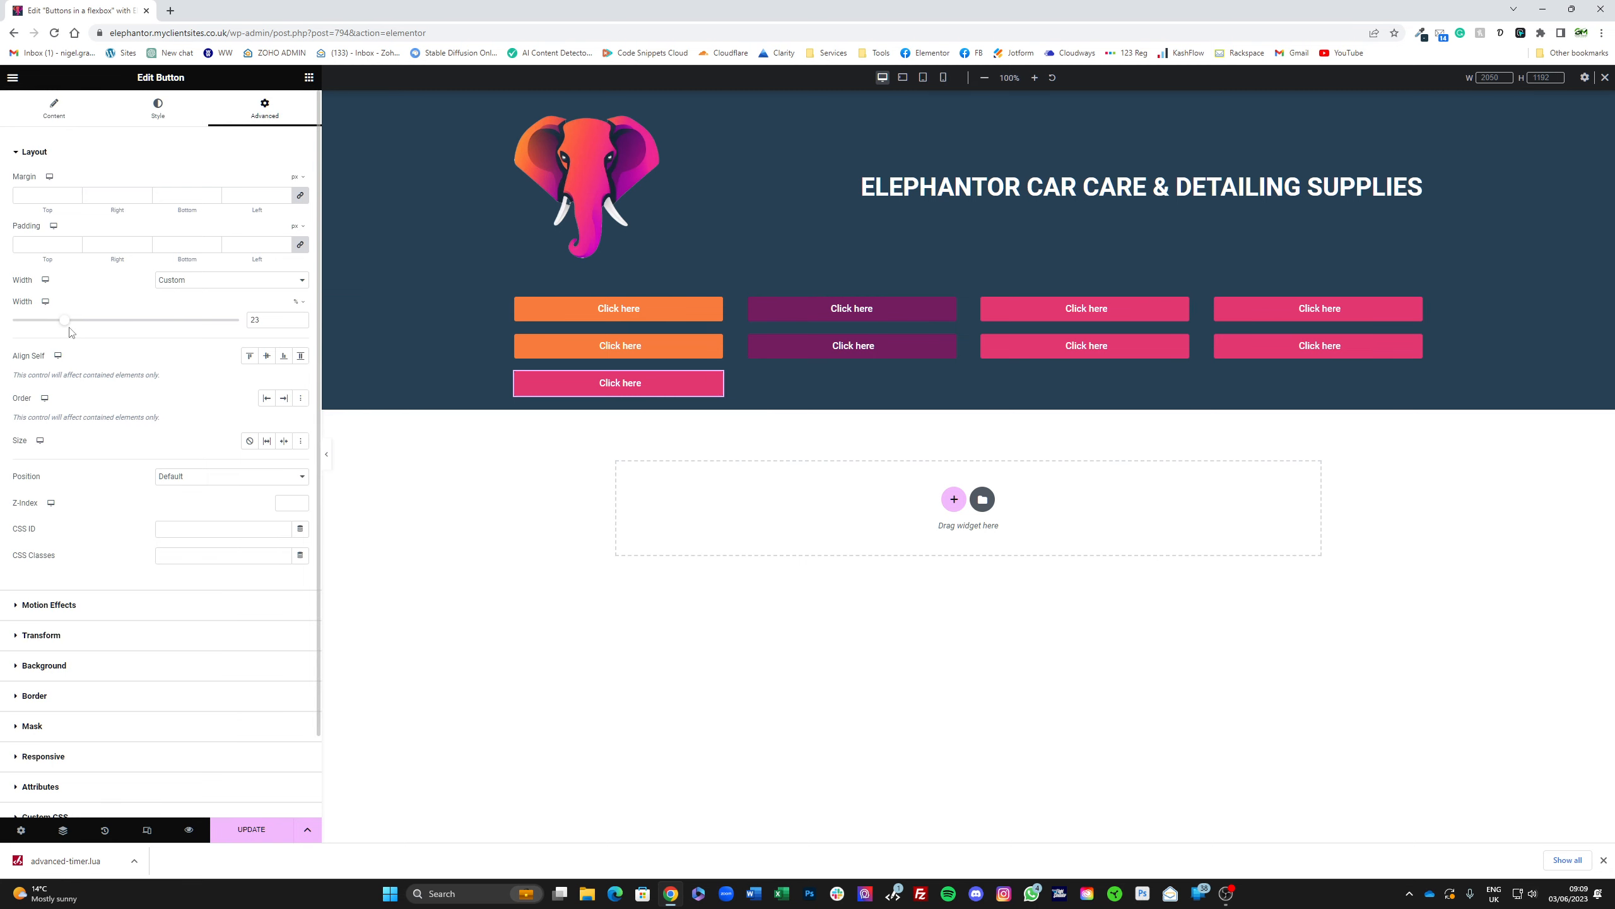
left_click(177, 282)
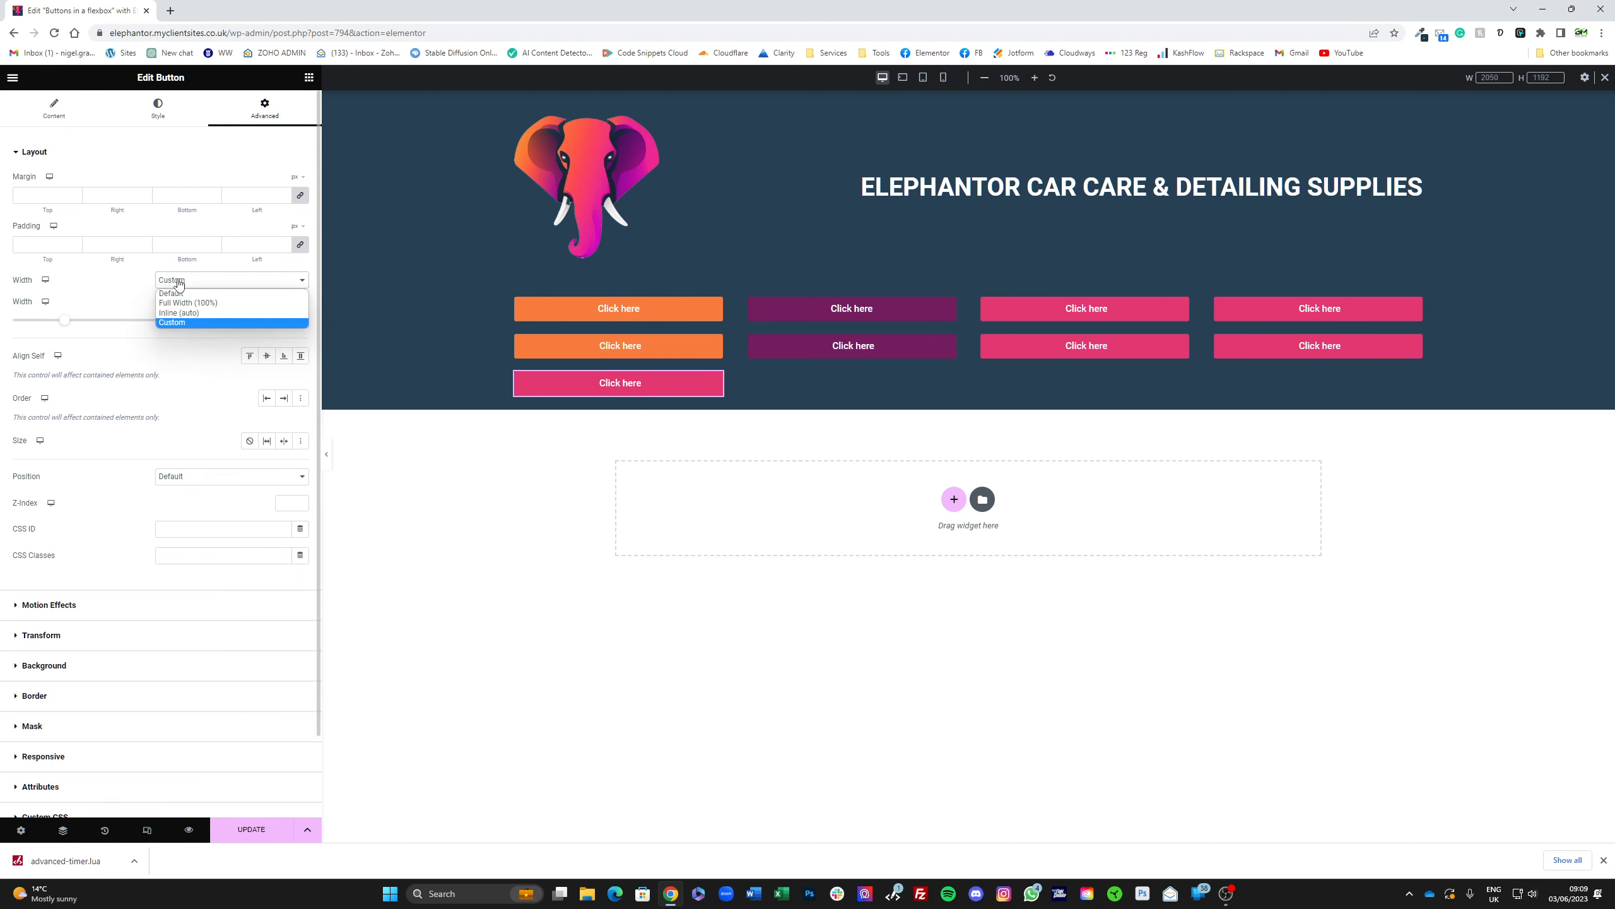
left_click(186, 303)
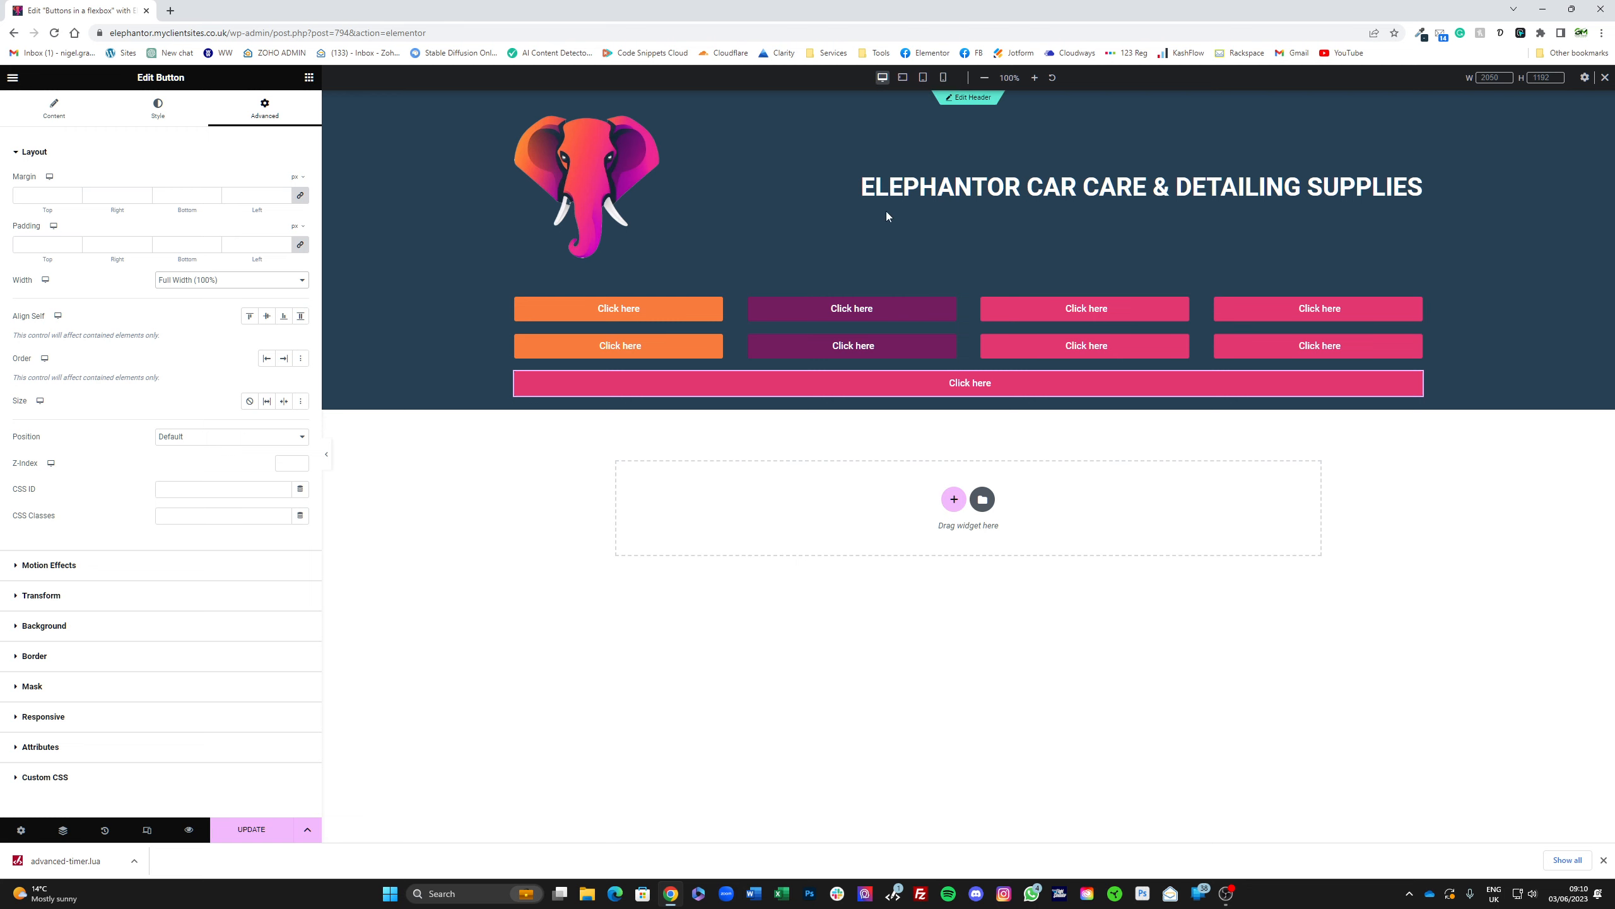
Step: Preview the two tablet layouts and, in the 766-pixel portrait one, set the first orange button's width to 48%
left_click(902, 77)
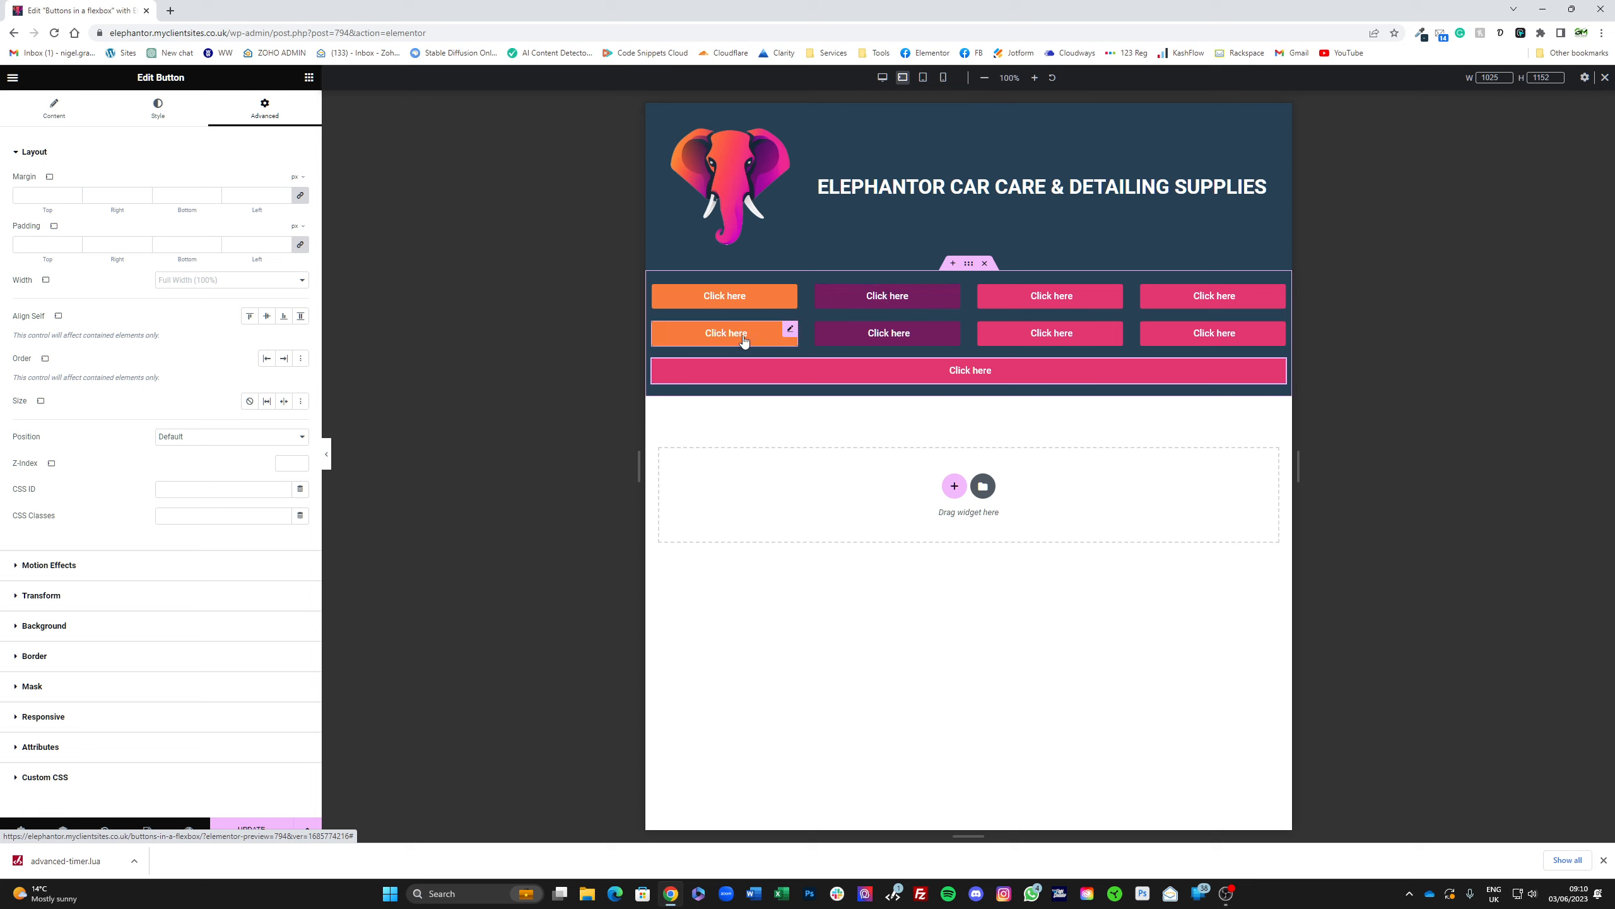
left_click(923, 78)
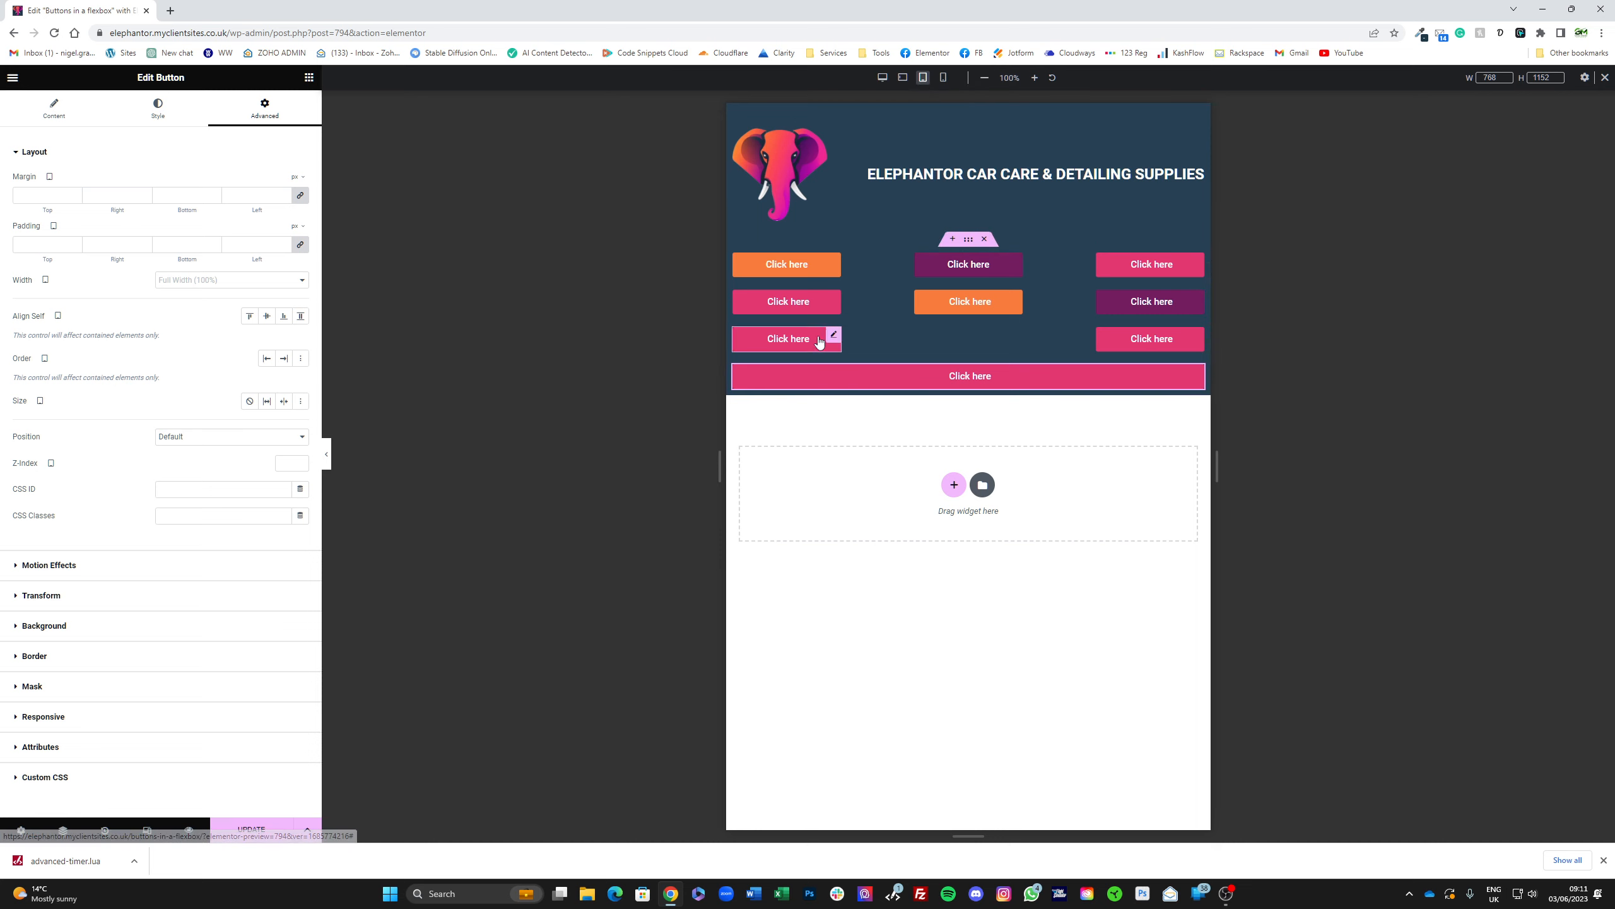
left_click(833, 262)
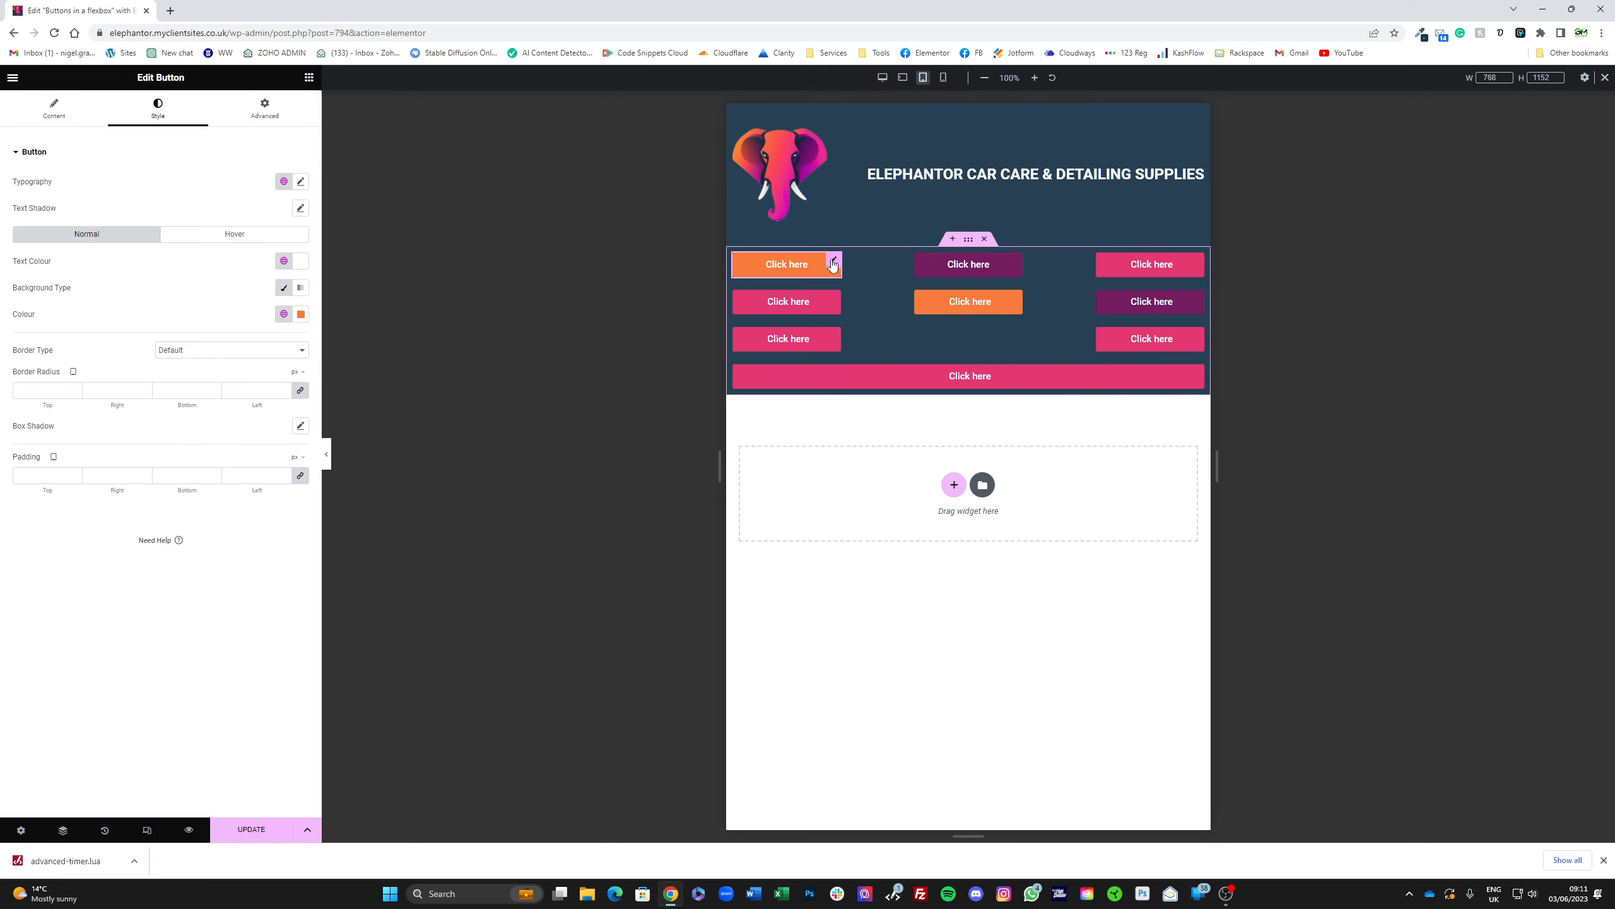
left_click(271, 118)
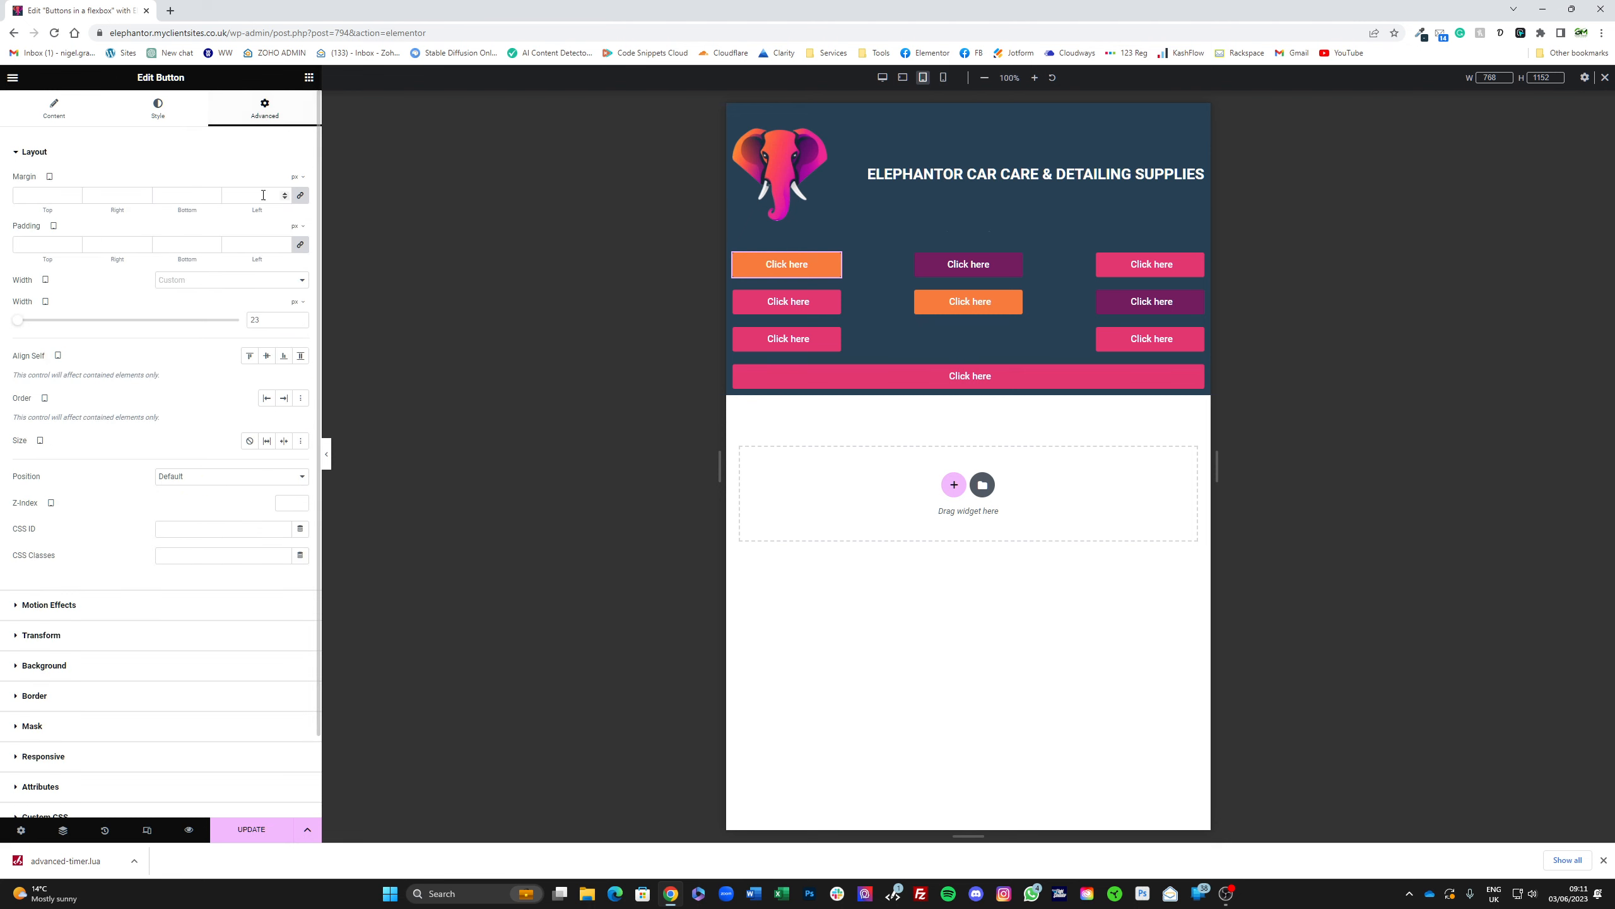
left_click(301, 302)
left_click(294, 326)
key("BackSpace")
key("BackSpace")
type("48")
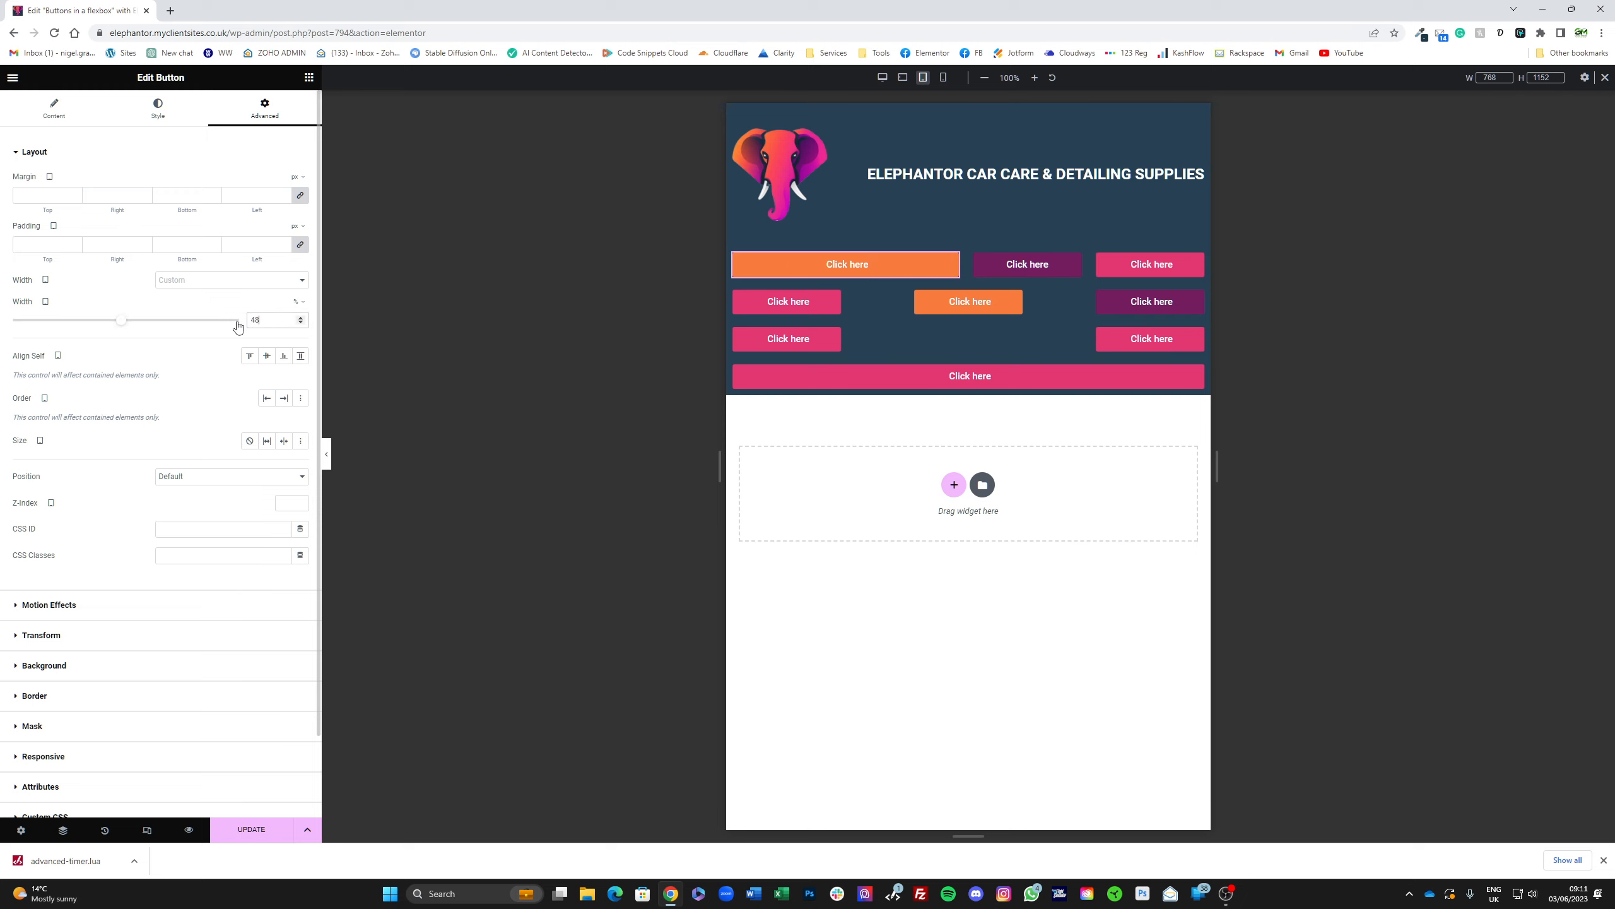
Step: Copy the widened first button and paste its style onto the second, third and fourth buttons
right_click(815, 263)
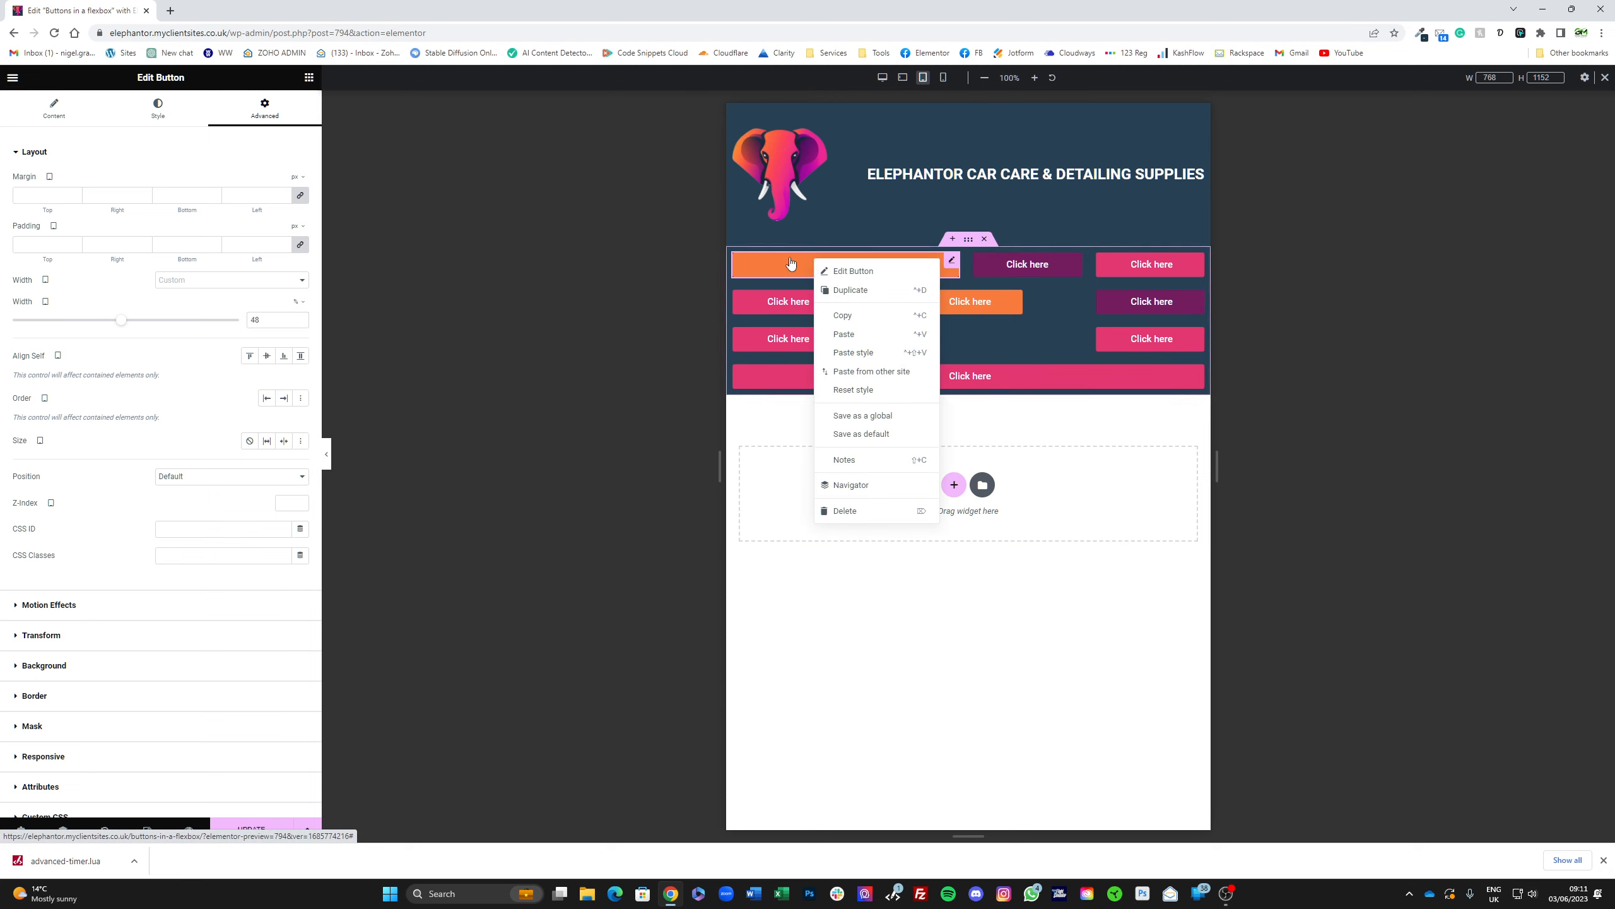
left_click(854, 314)
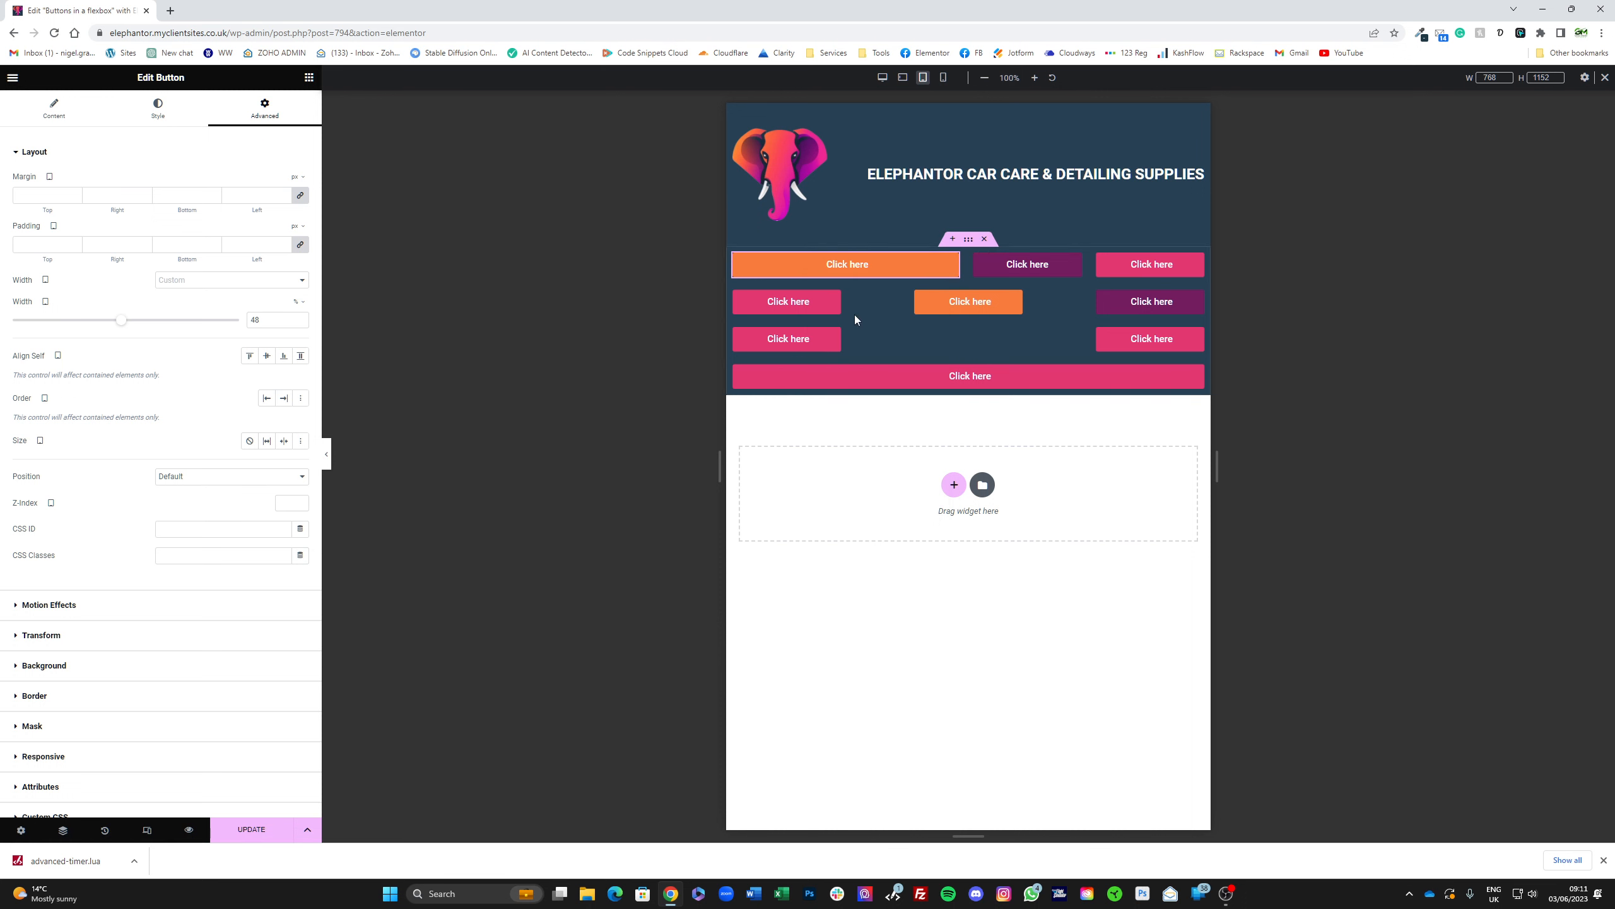
right_click(1000, 269)
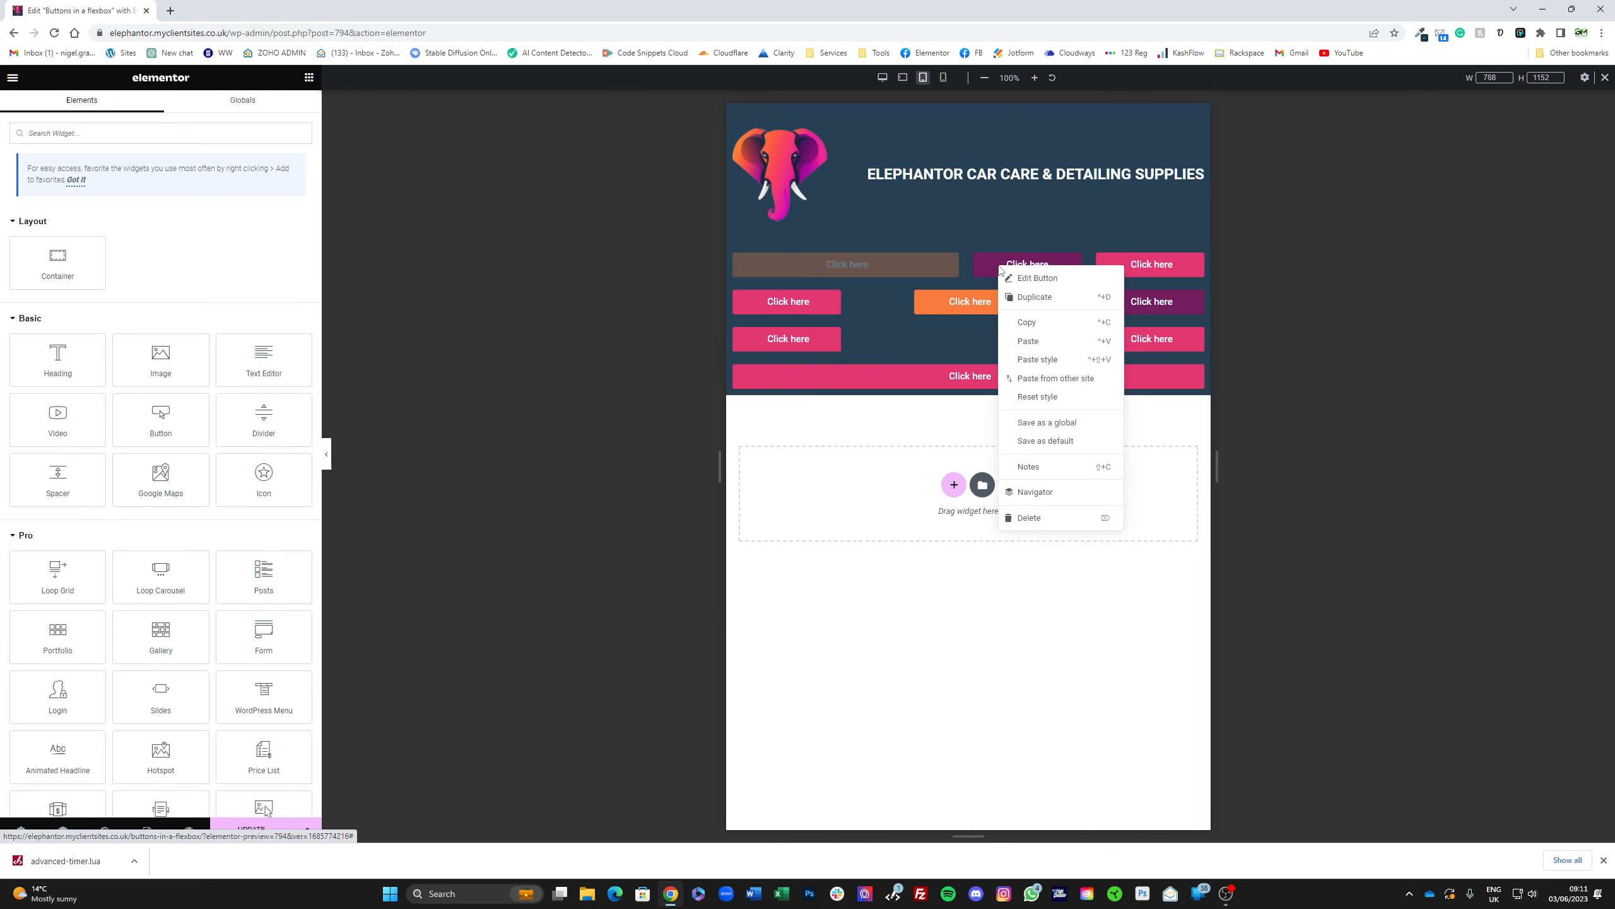
left_click(1031, 358)
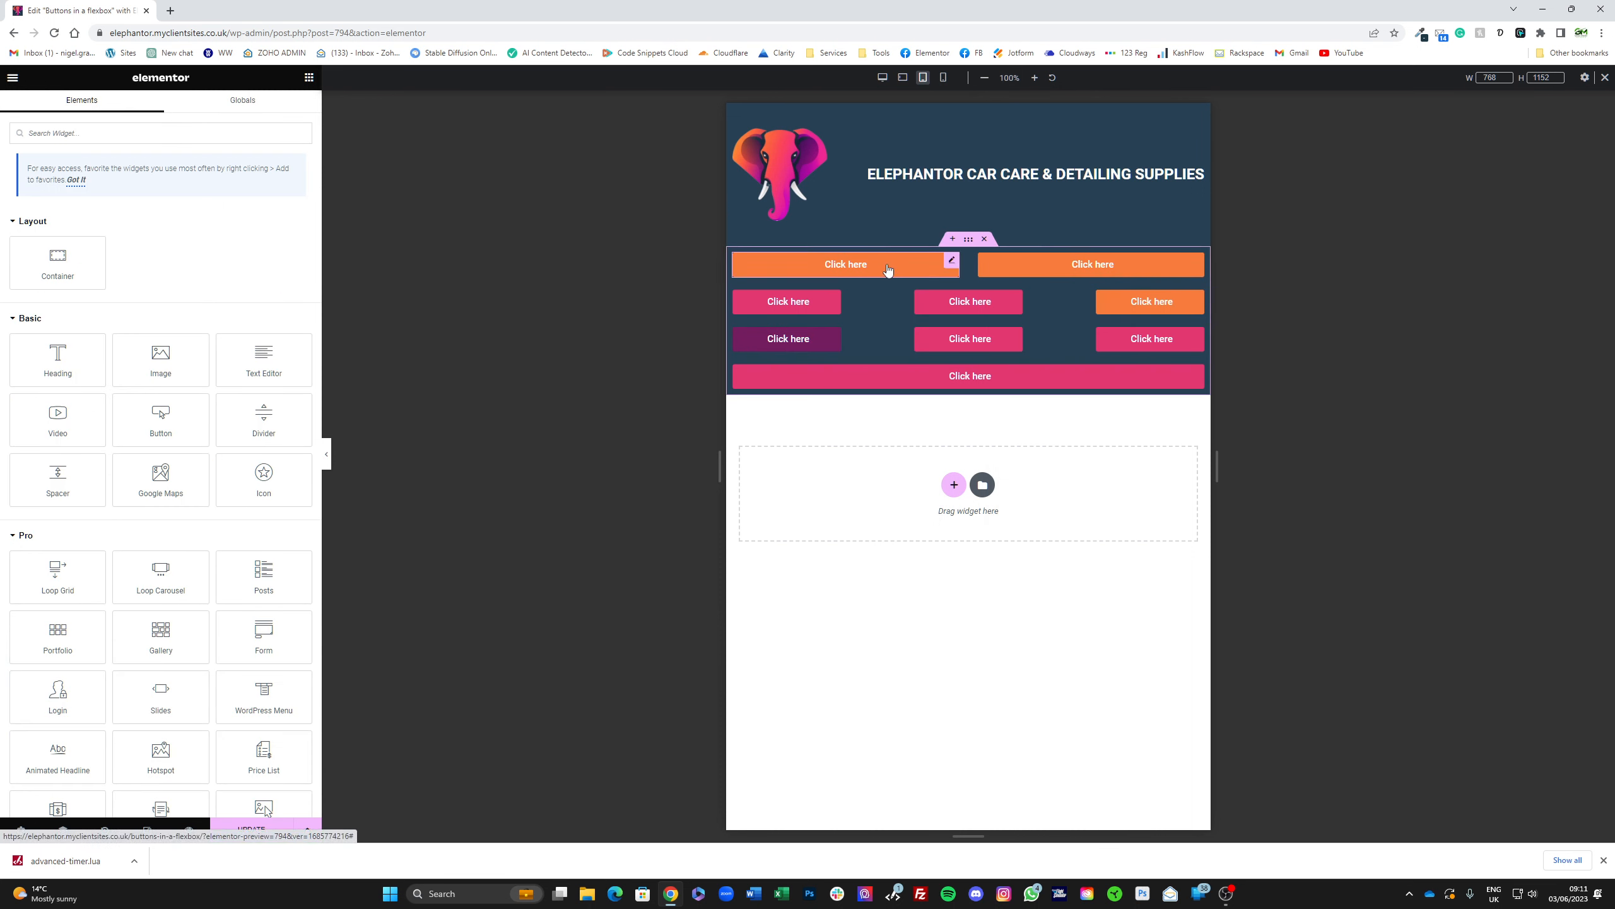
right_click(768, 308)
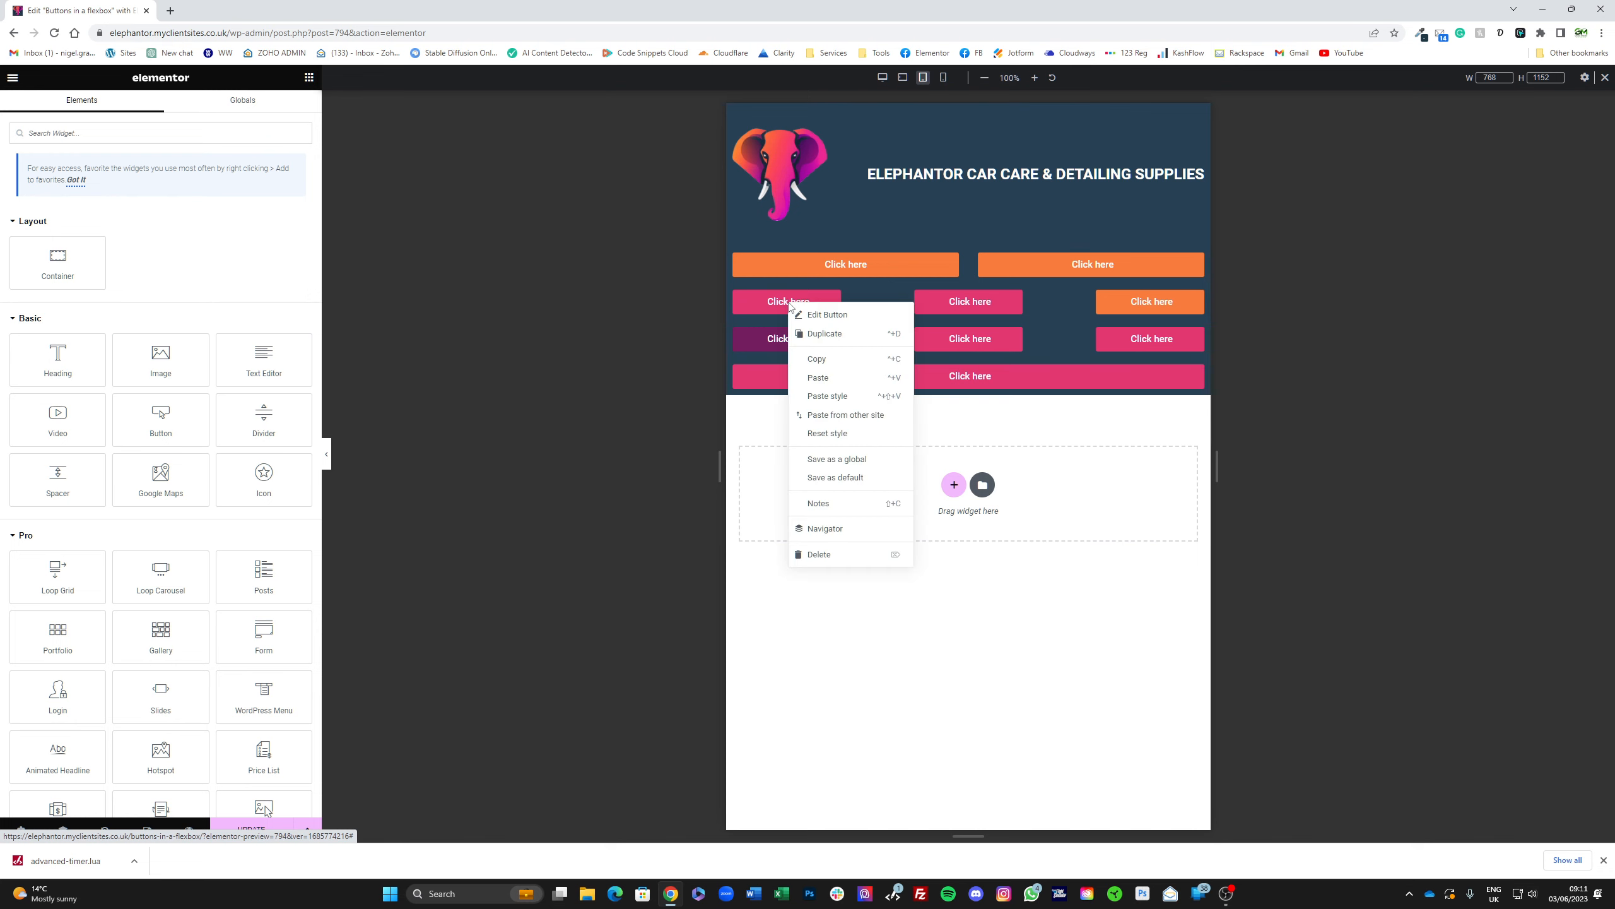
left_click(827, 397)
right_click(991, 300)
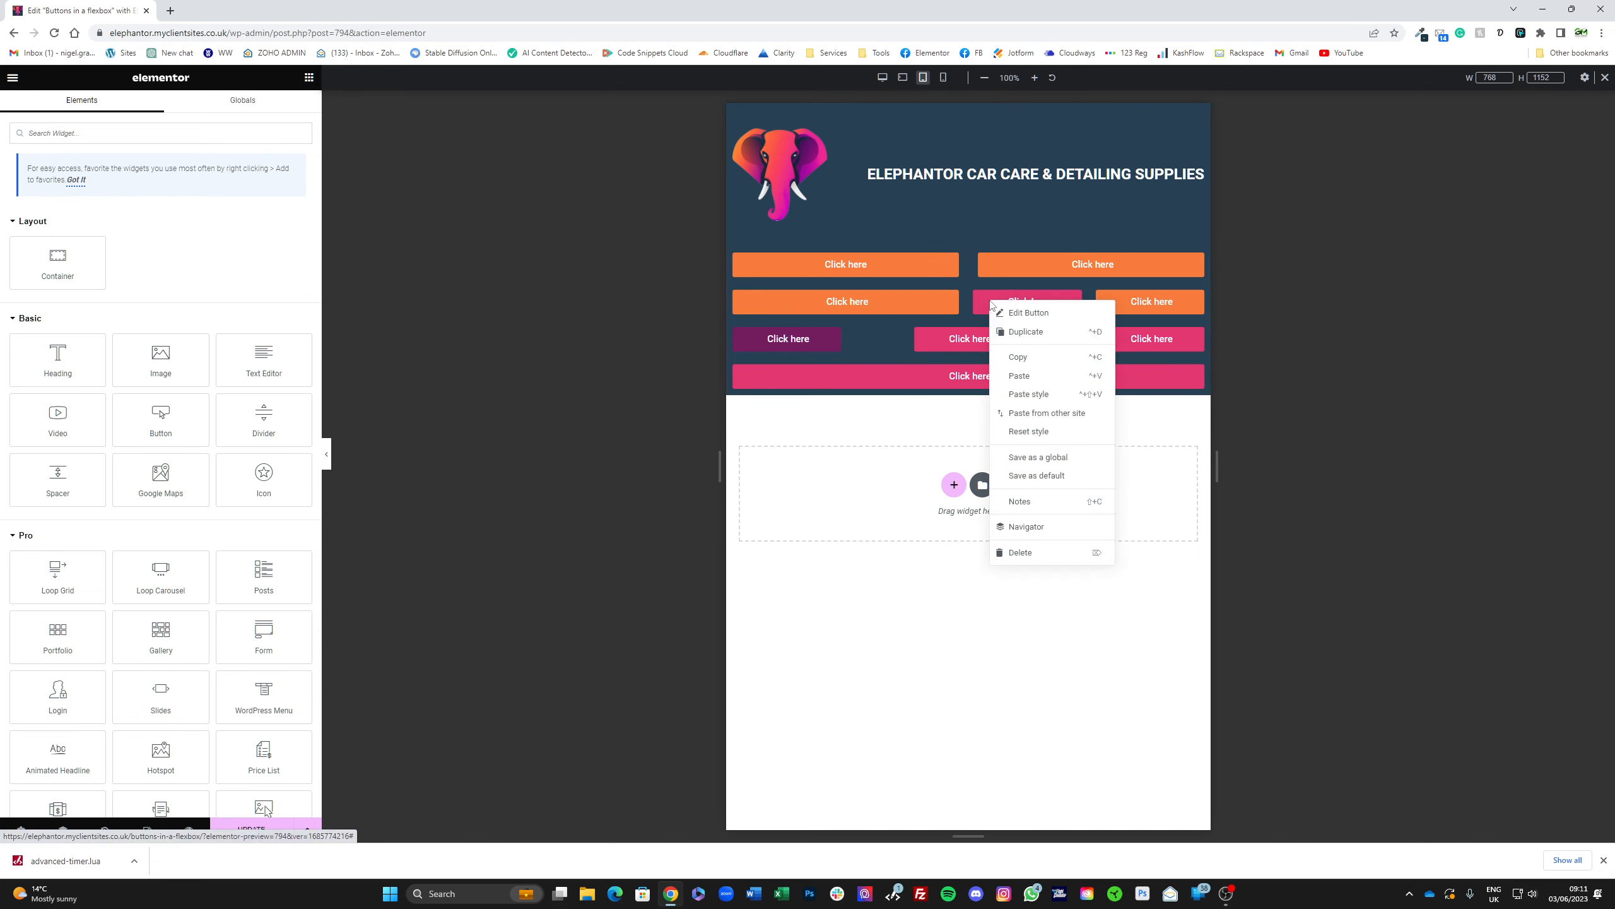
left_click(1040, 395)
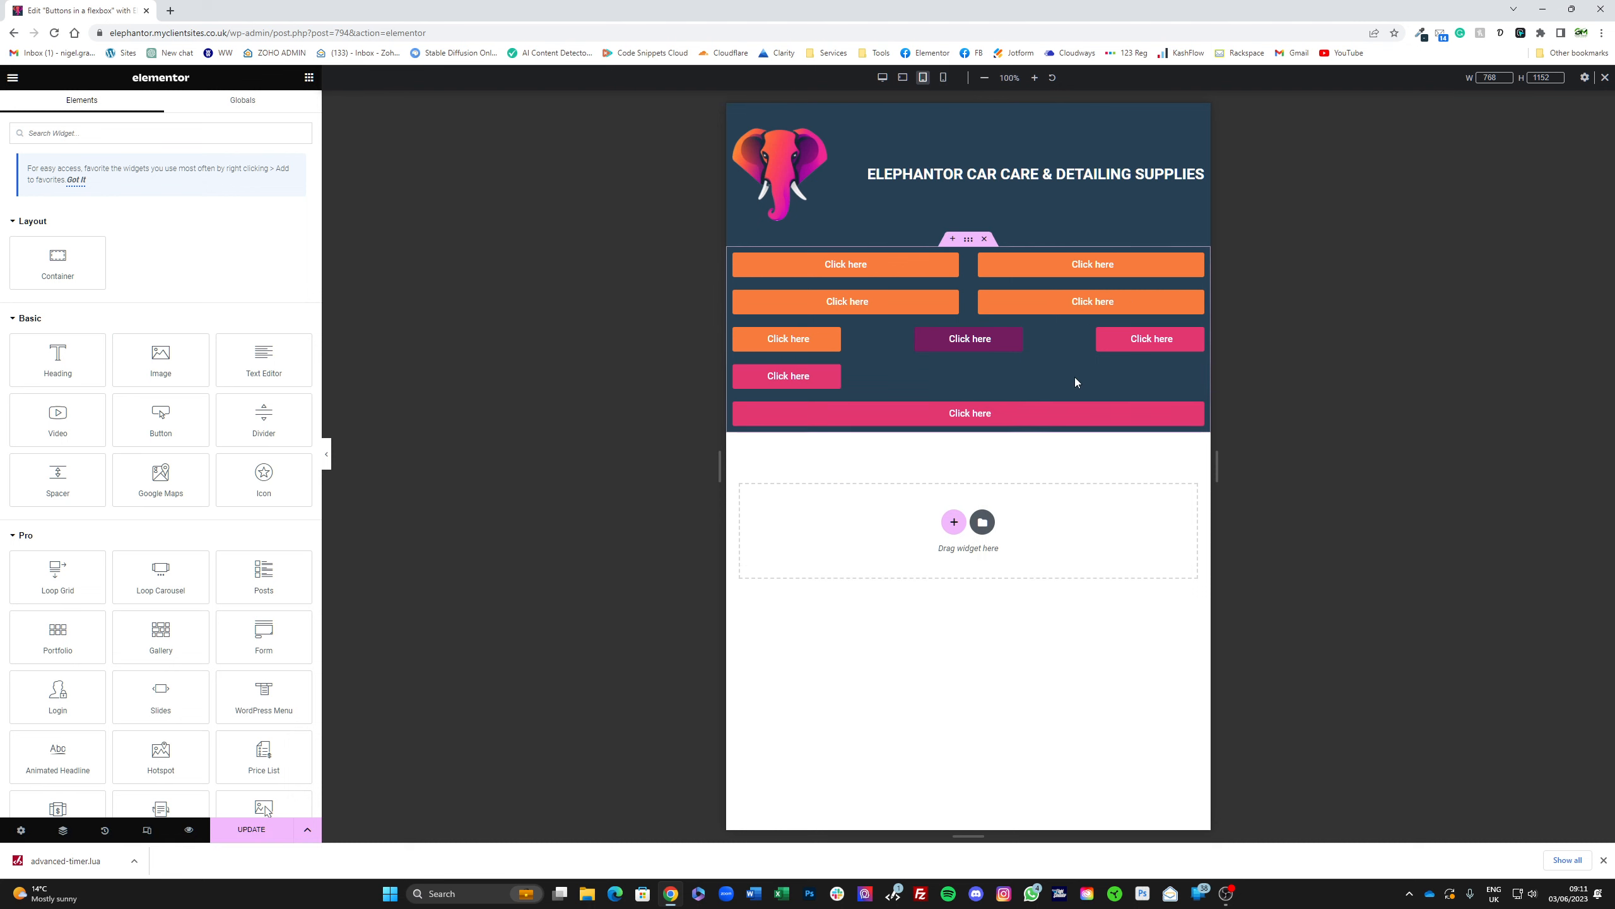
Step: Paste the copied 48% button style onto the fifth, sixth and seventh buttons
right_click(788, 339)
left_click(843, 428)
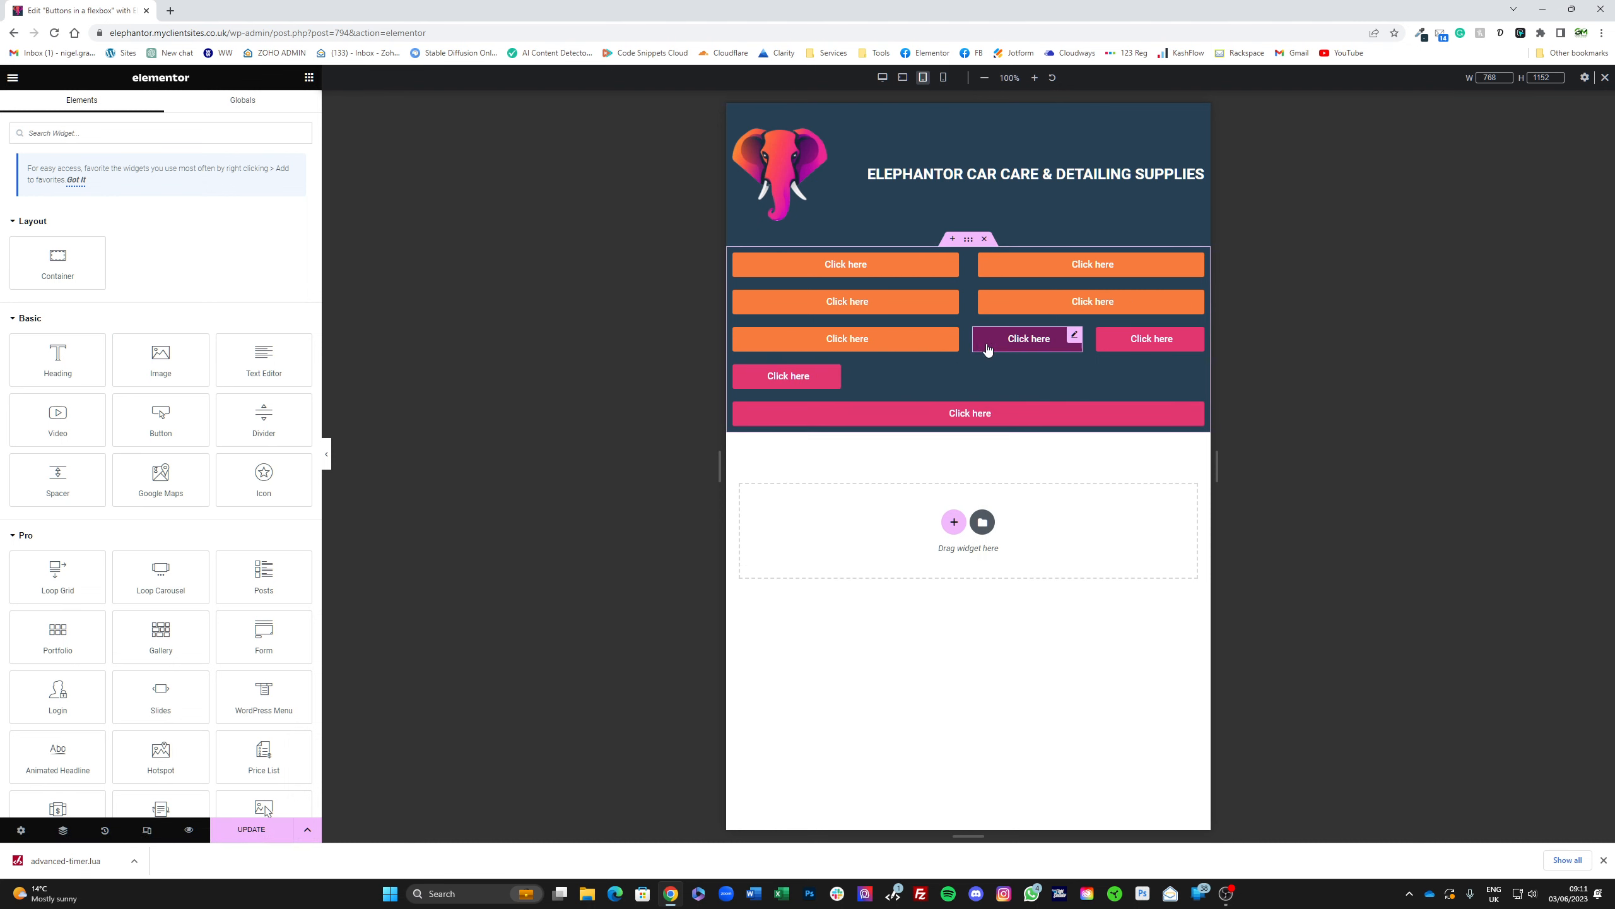
right_click(1004, 344)
left_click(1034, 439)
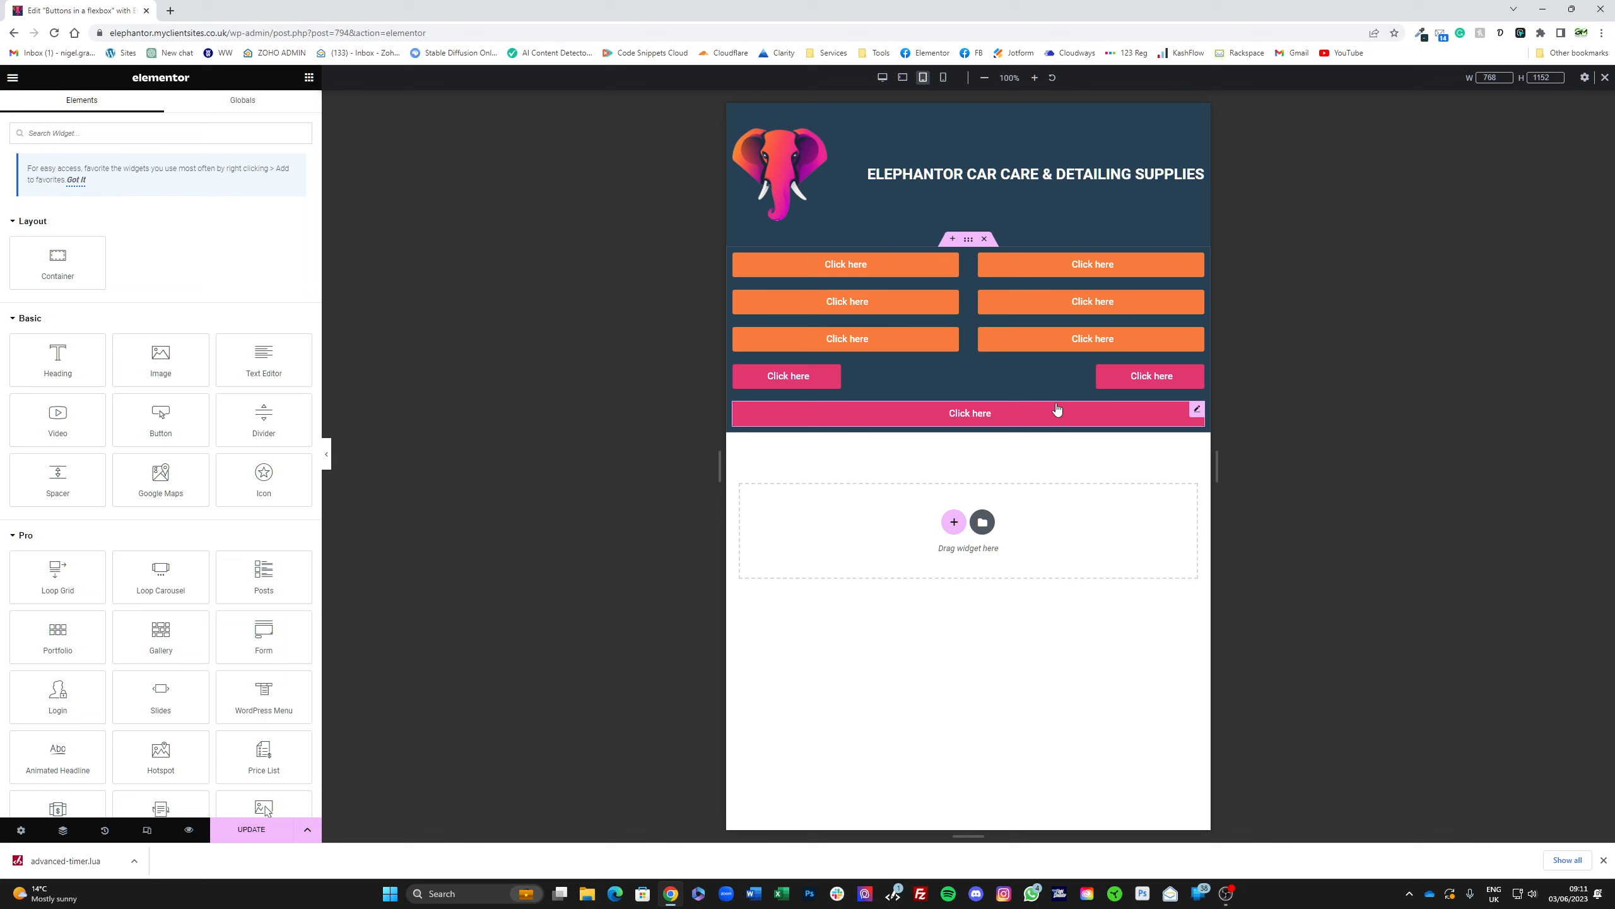
right_click(829, 379)
left_click(863, 469)
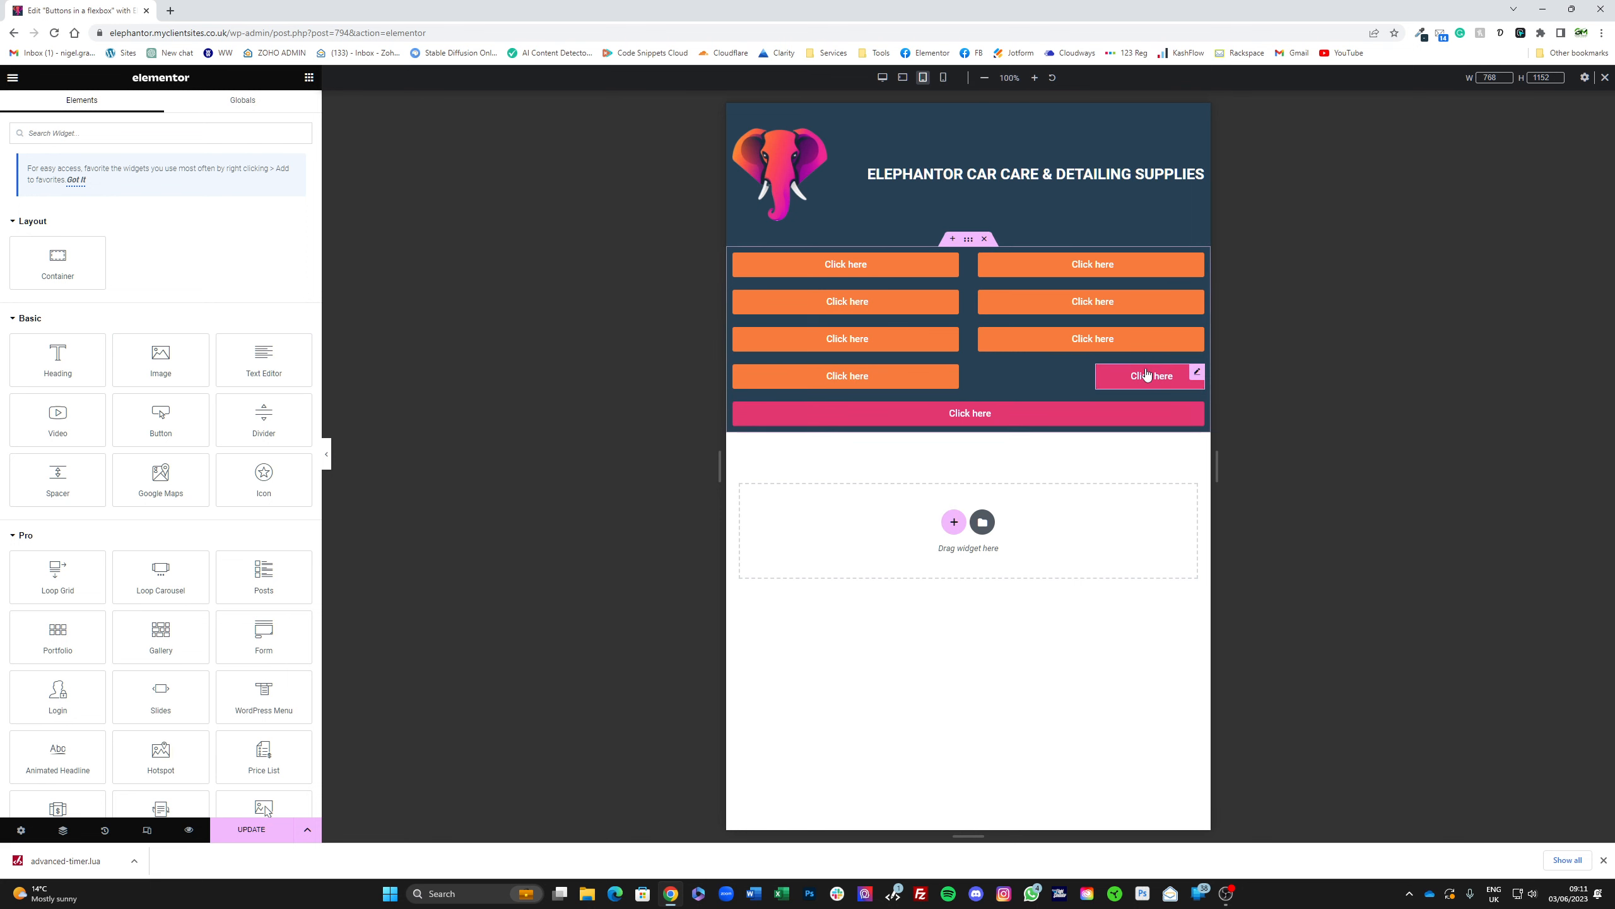
Step: Paste an extra copy of the orange button after the eighth button, and paste the copied style onto the eighth button
right_click(1119, 376)
left_click(1147, 450)
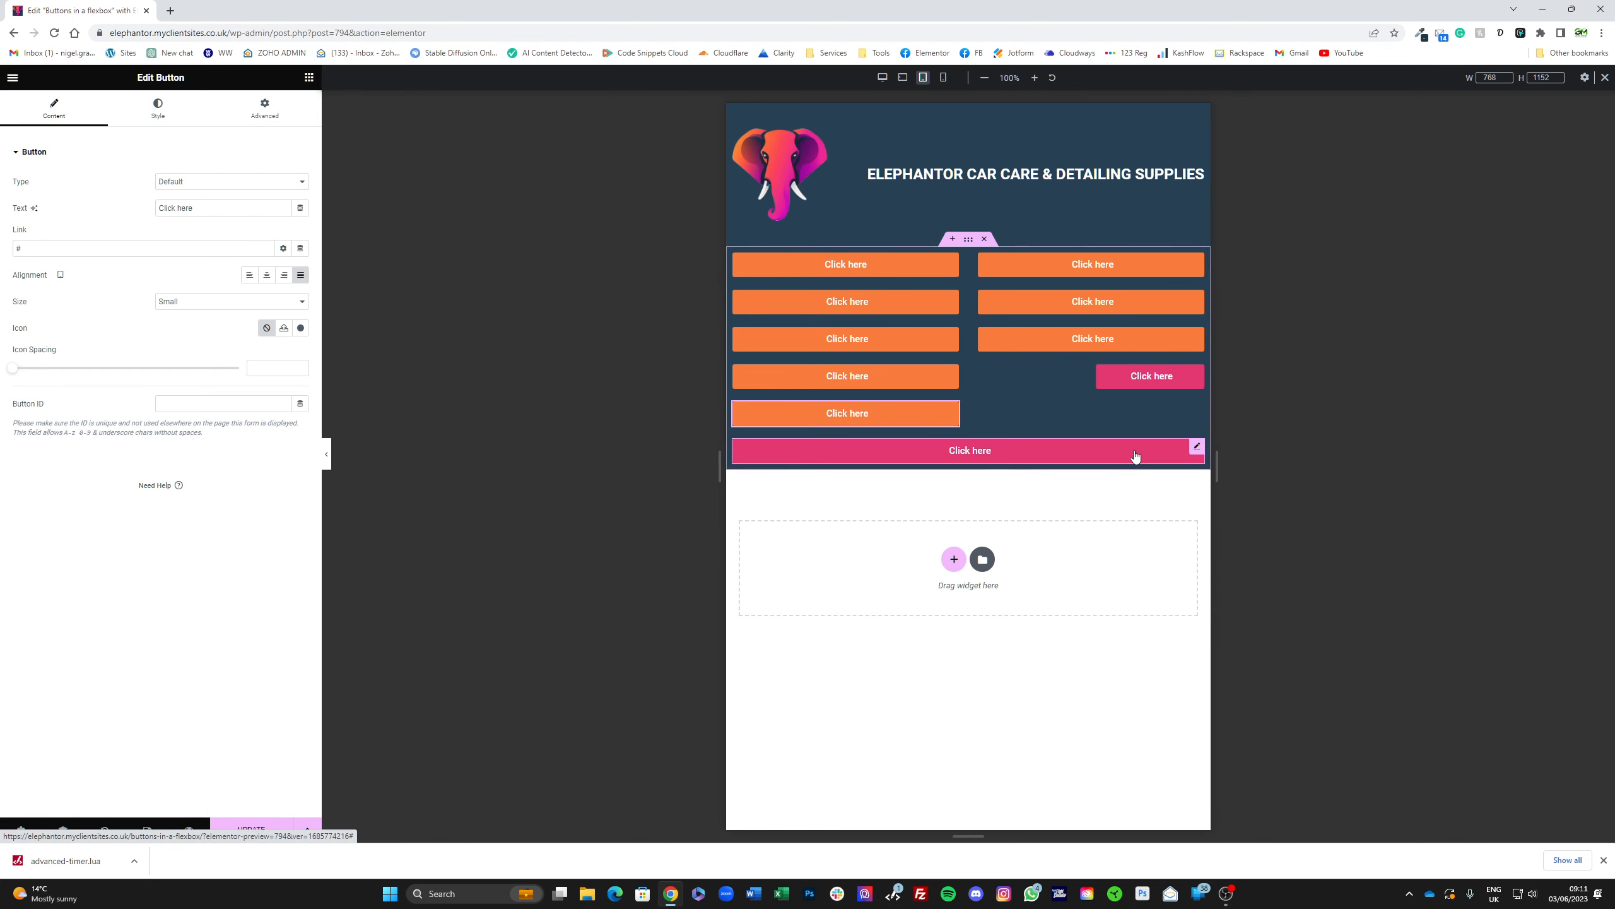
right_click(1112, 386)
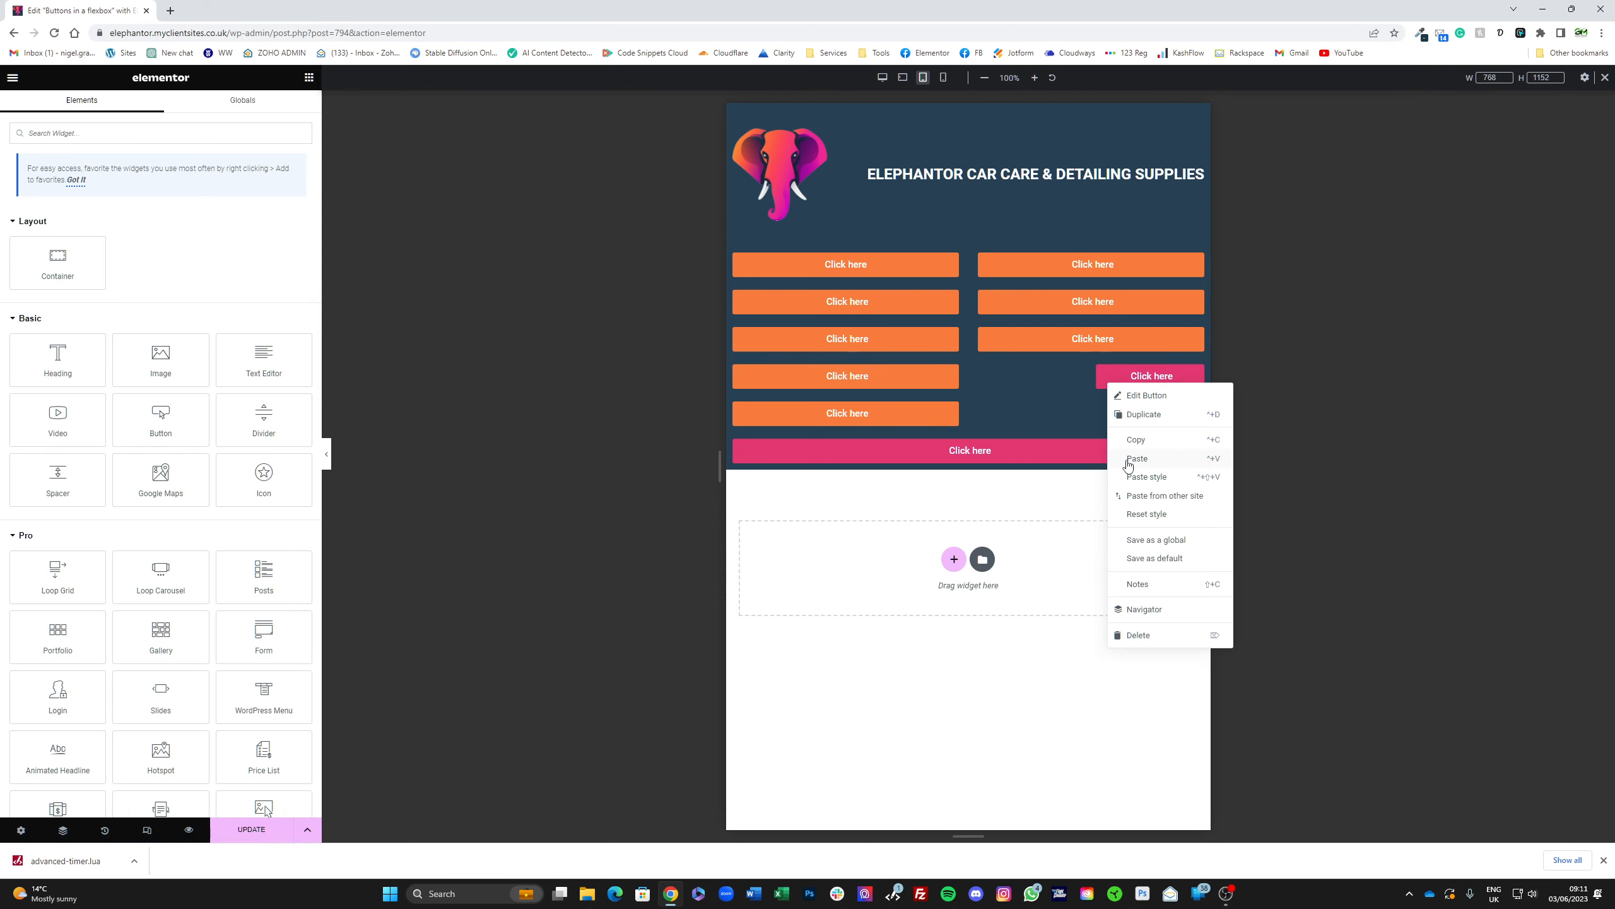
left_click(1132, 476)
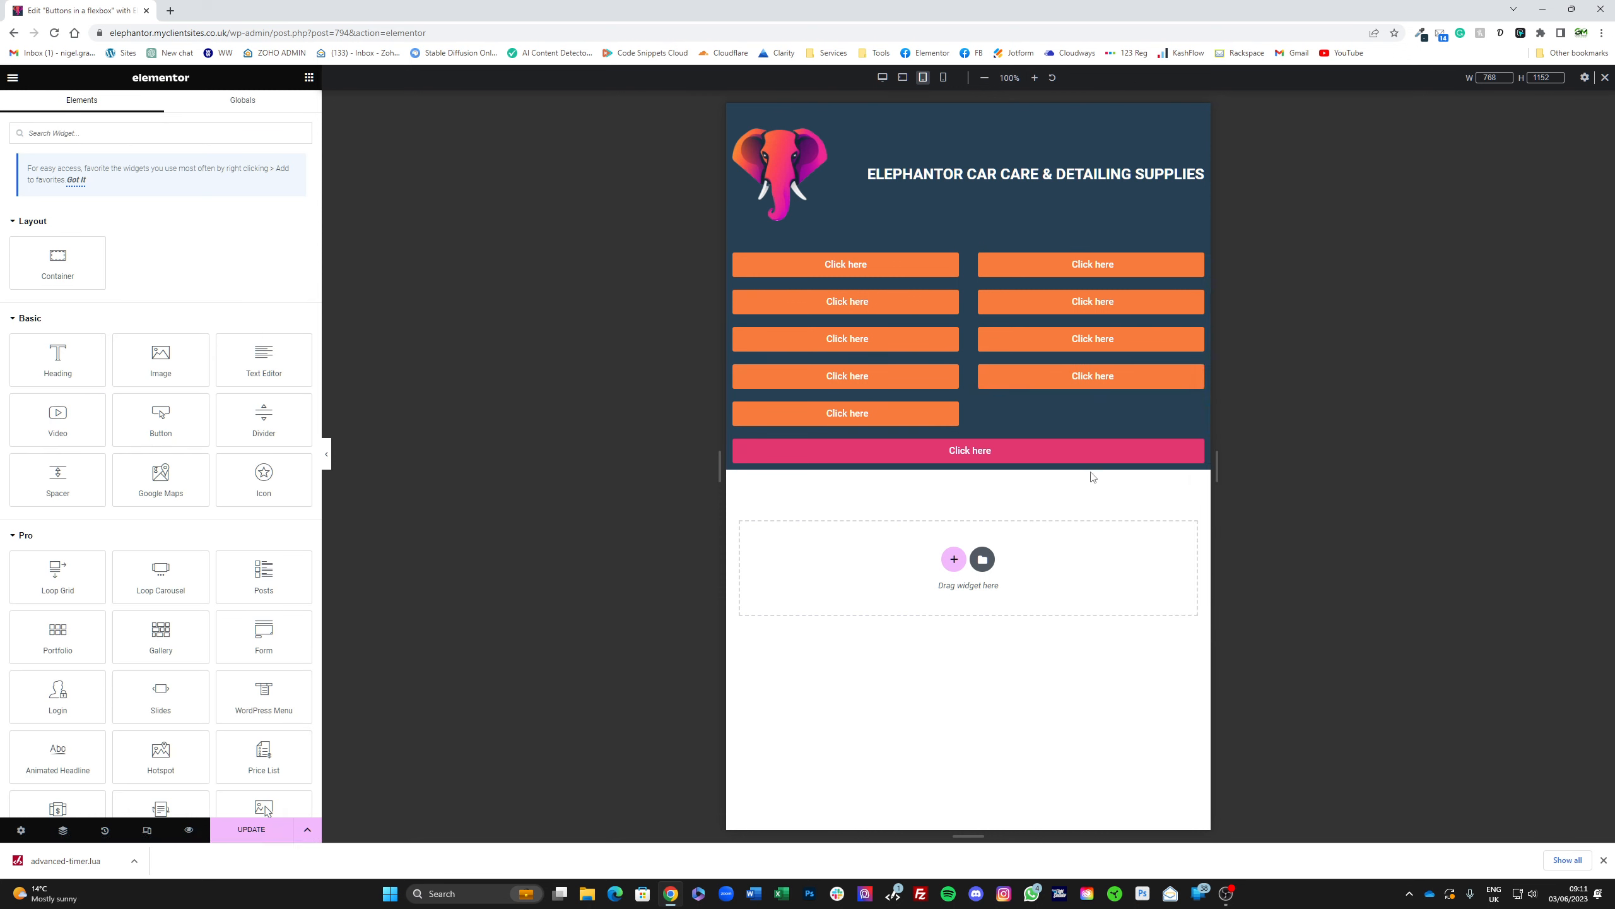
Step: Paste the copied orange button style onto the full-width pink button at the end of the container
right_click(871, 417)
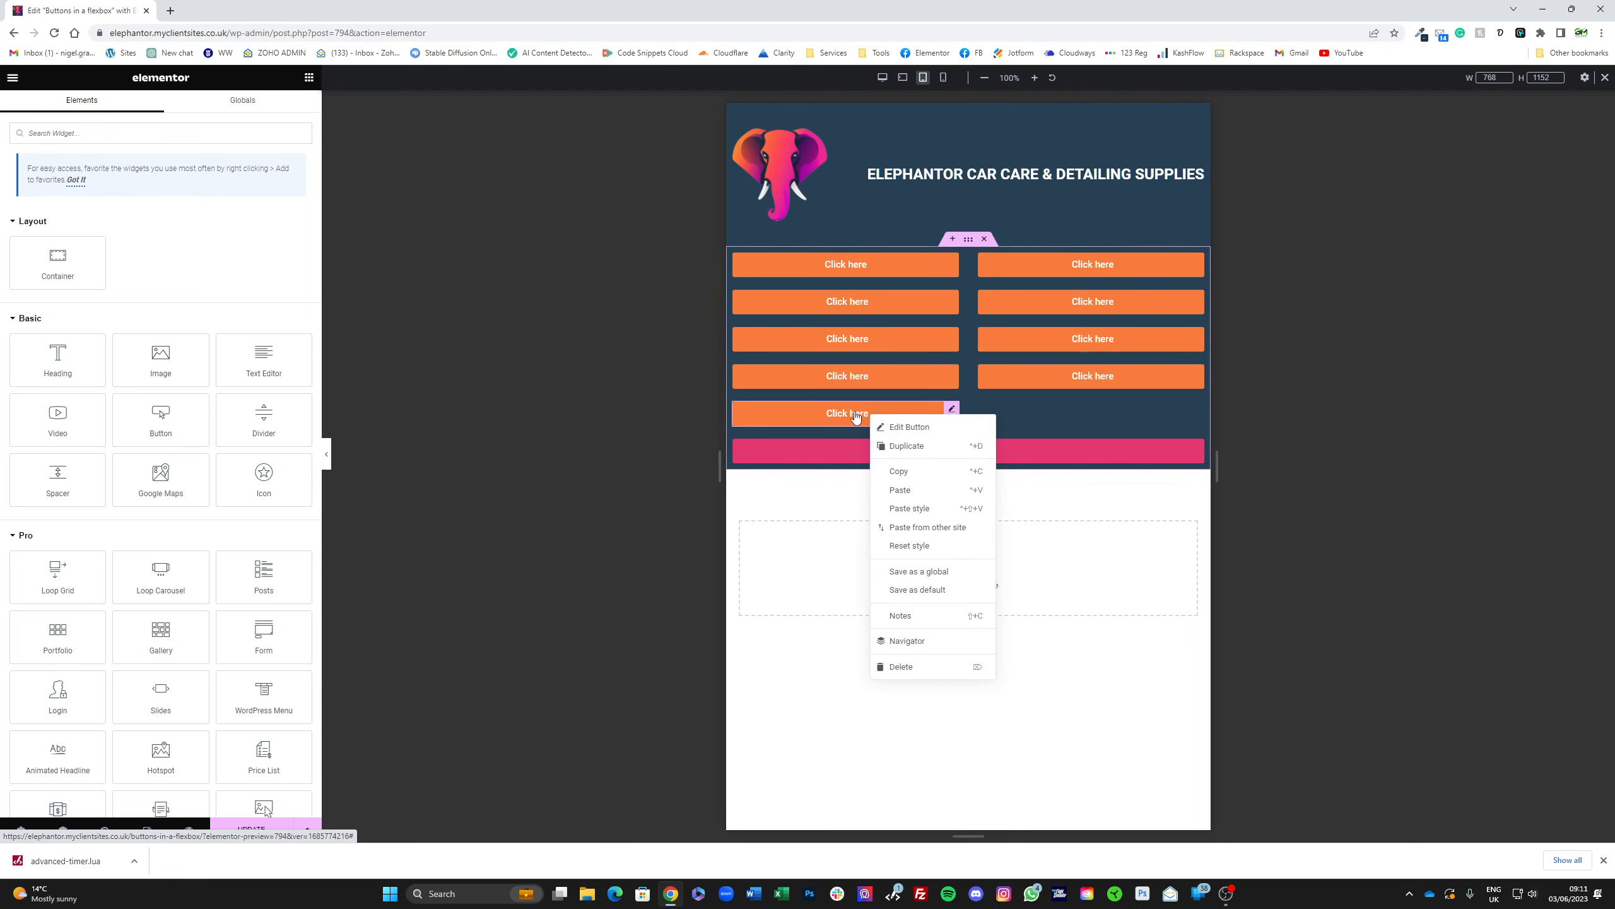
left_click(901, 453)
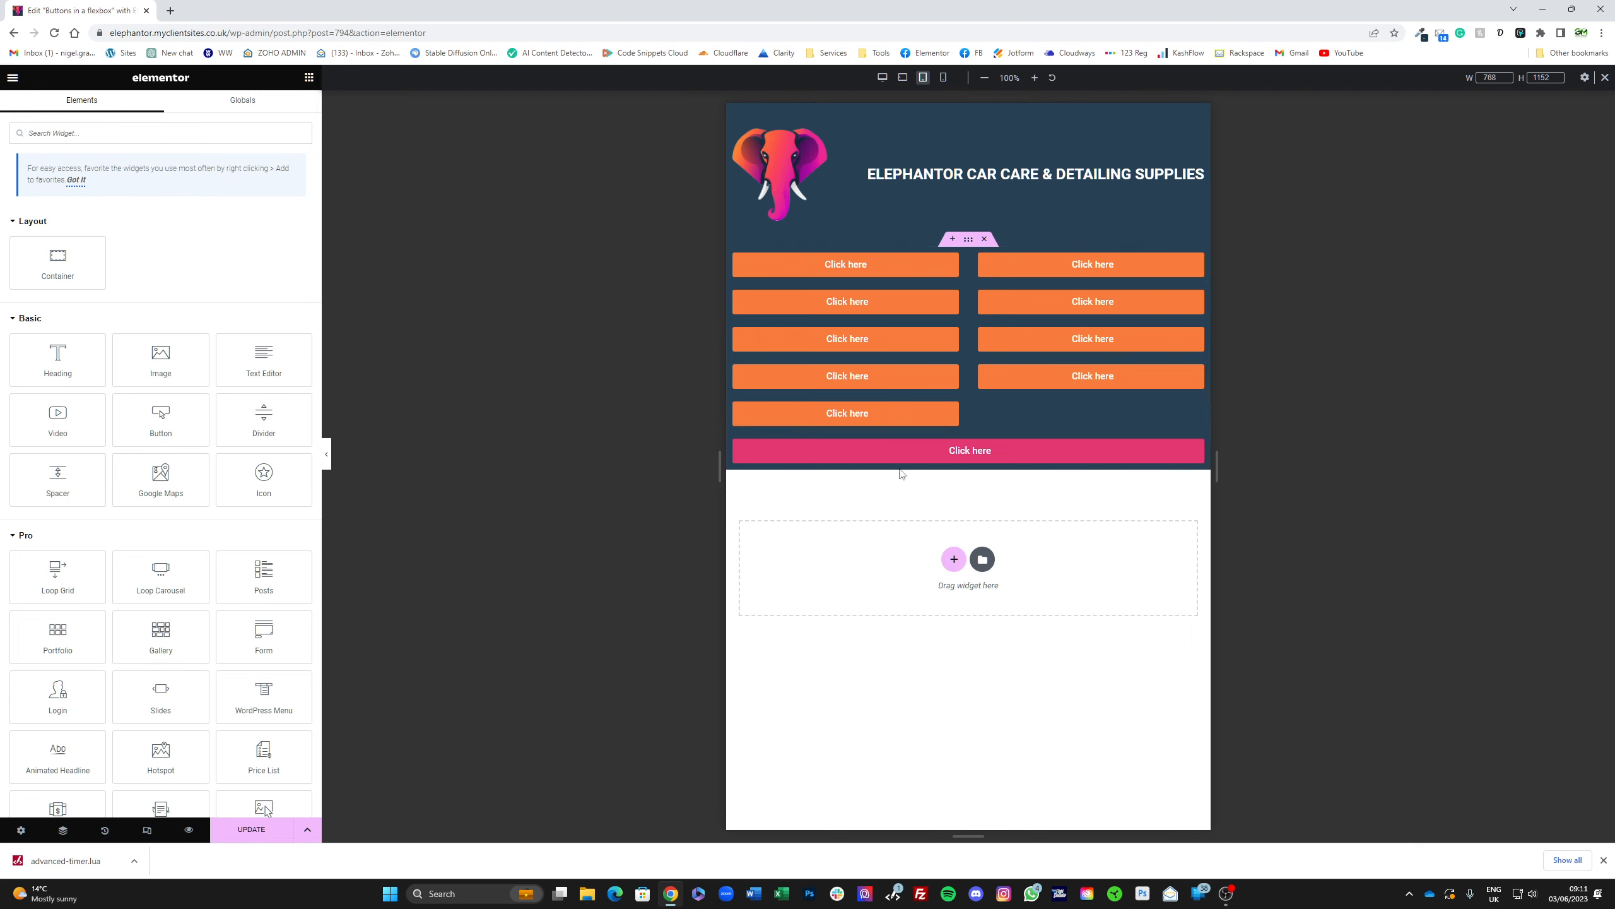
right_click(881, 449)
left_click(923, 542)
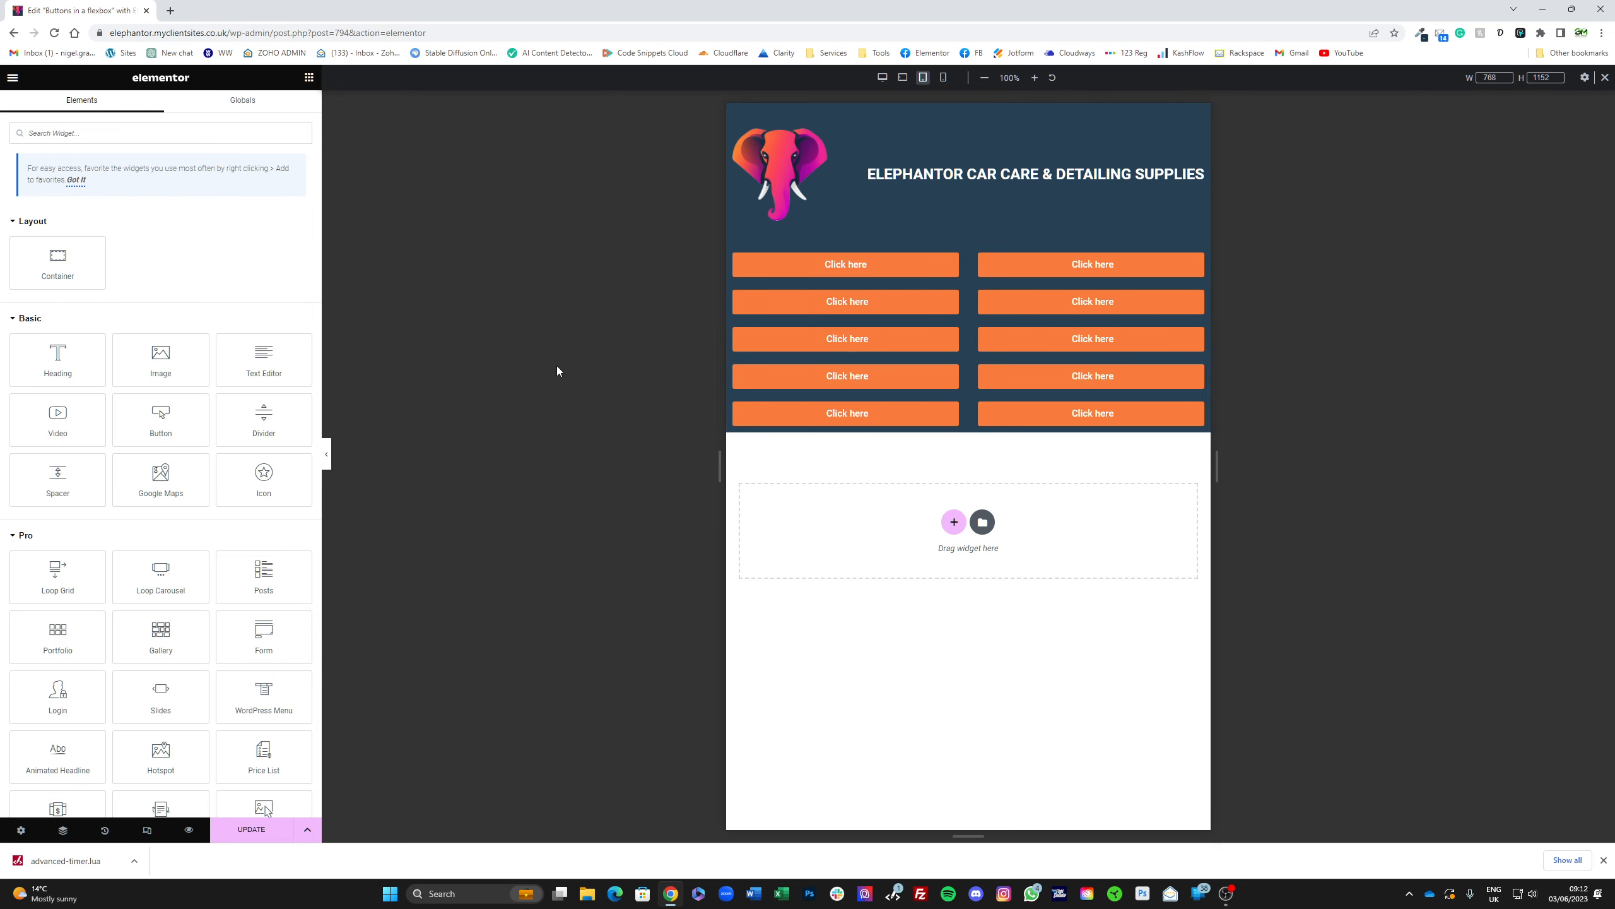
Step: In the mobile portrait view, set the first button's width to Full Width (100%)
left_click(944, 77)
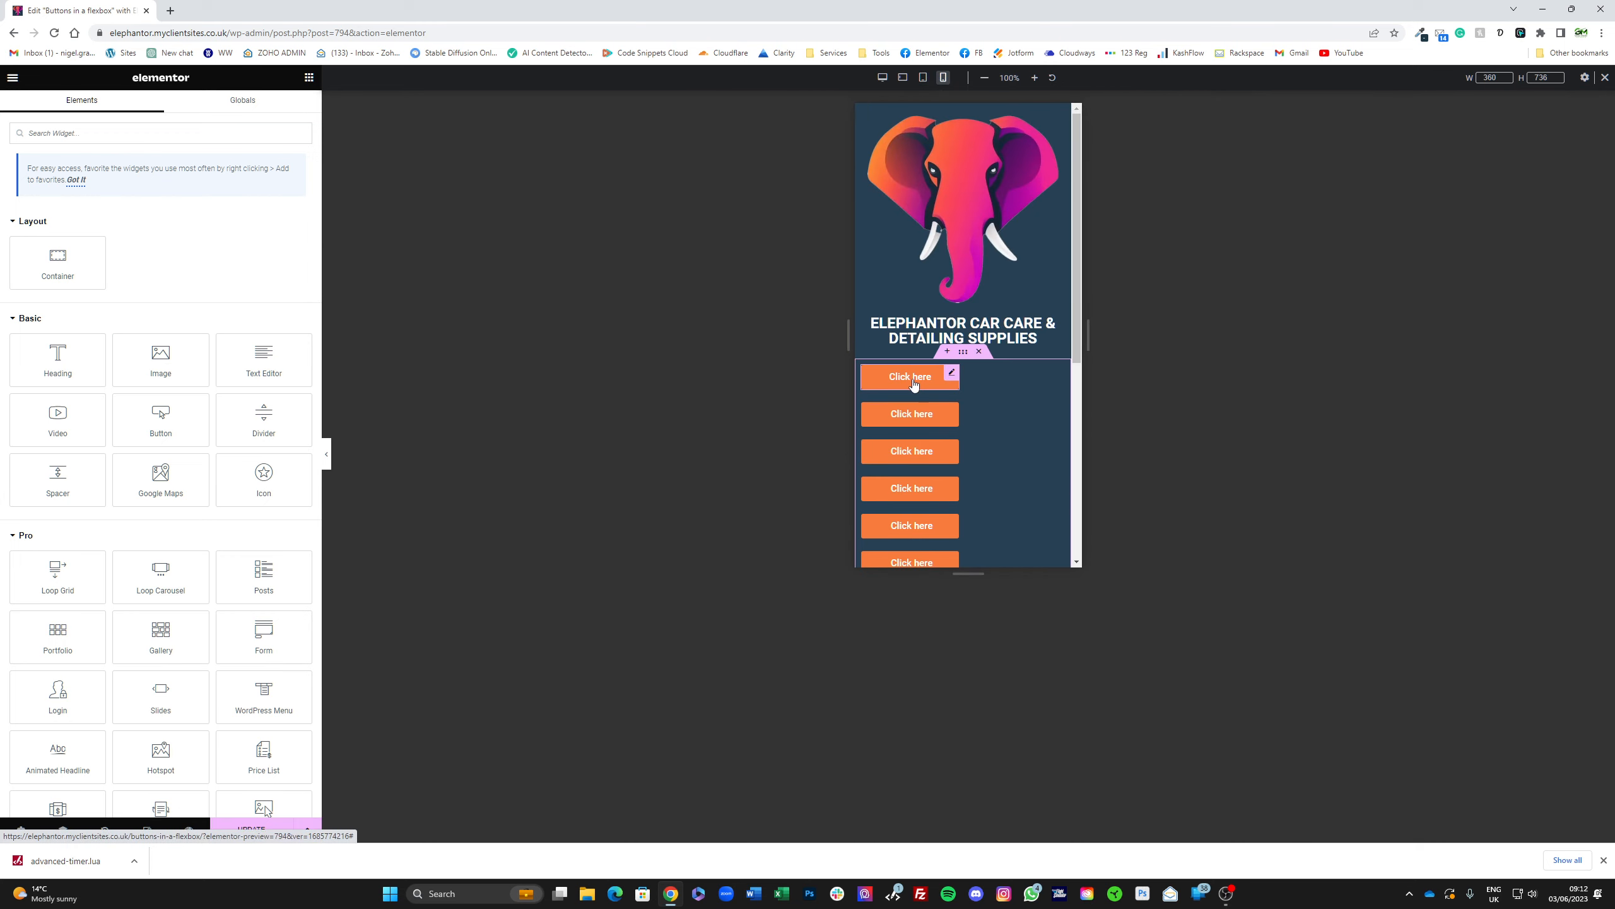
scroll(997, 349, "down", 2)
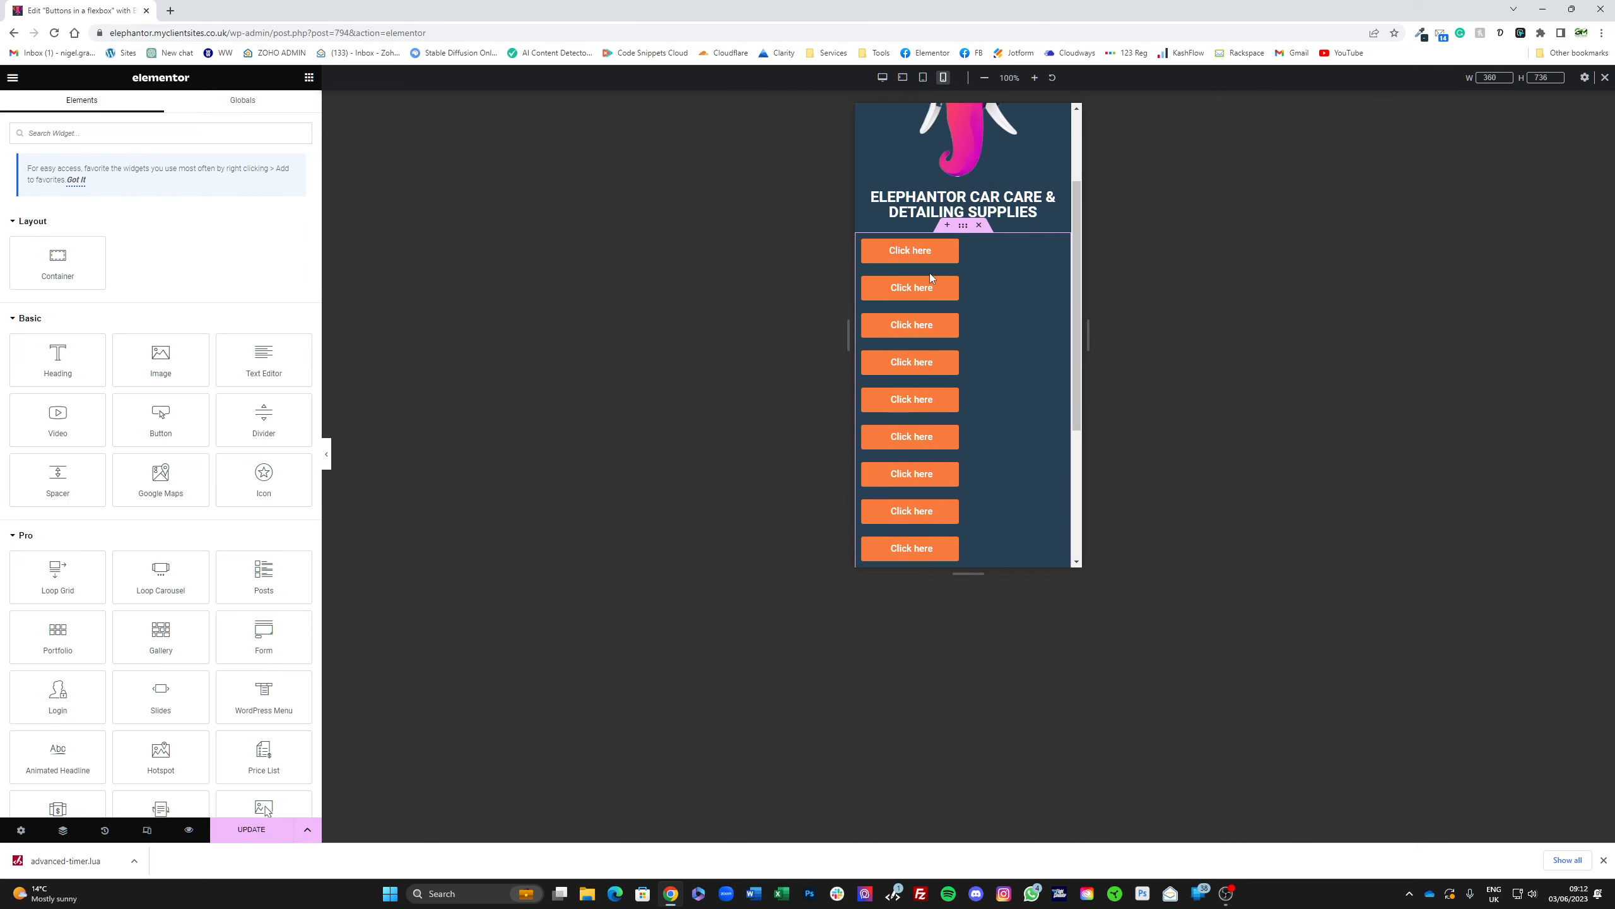
left_click(913, 257)
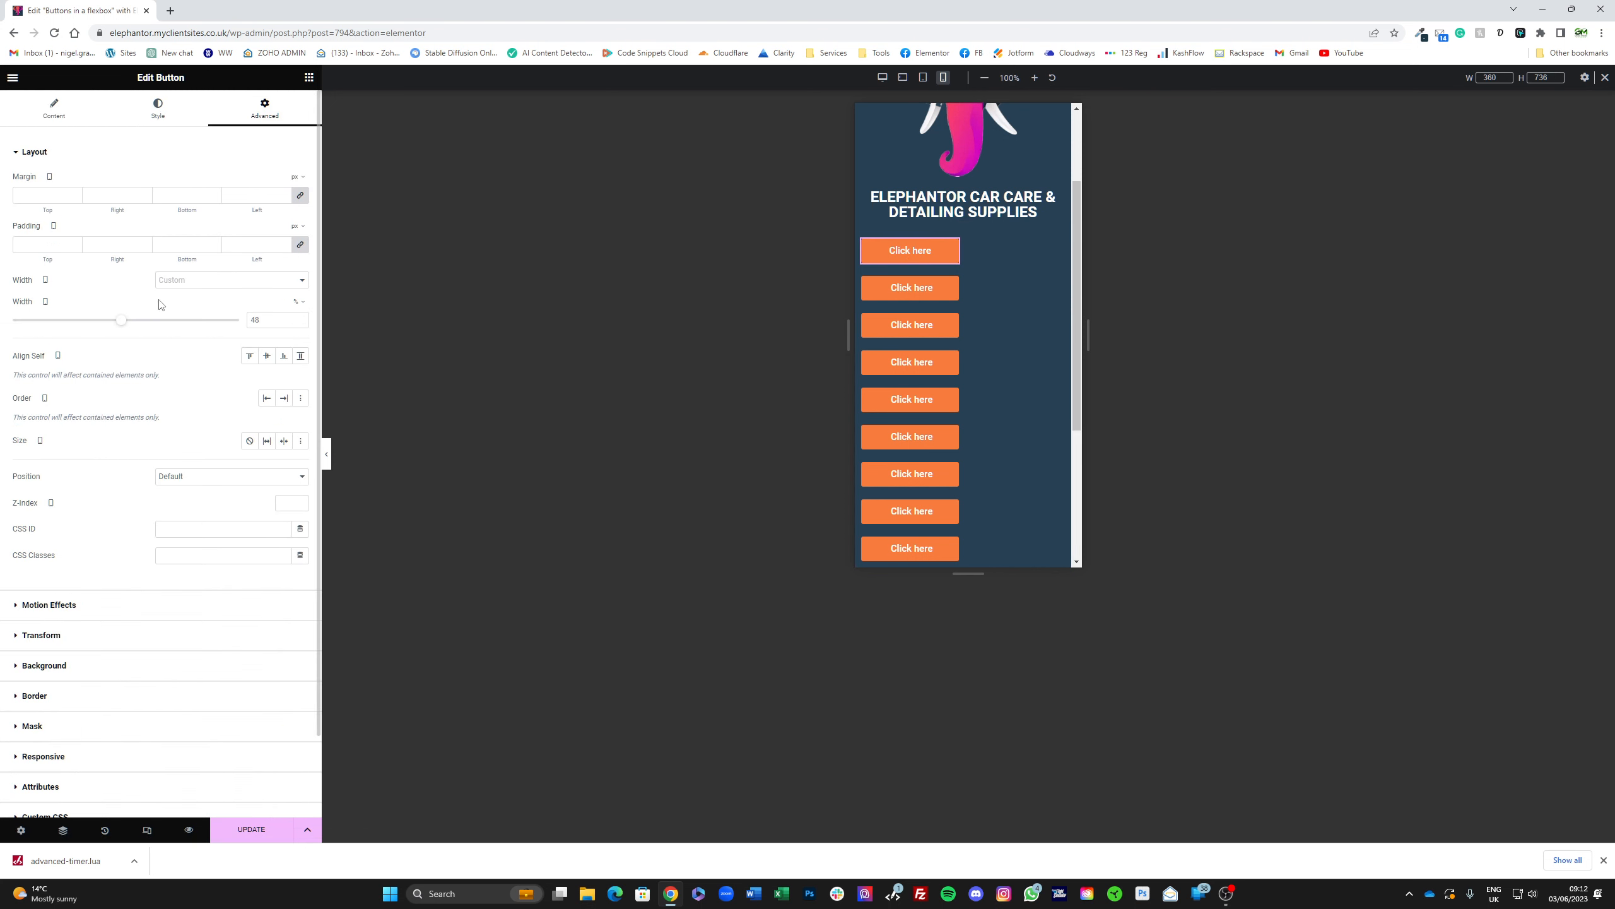
left_click(160, 282)
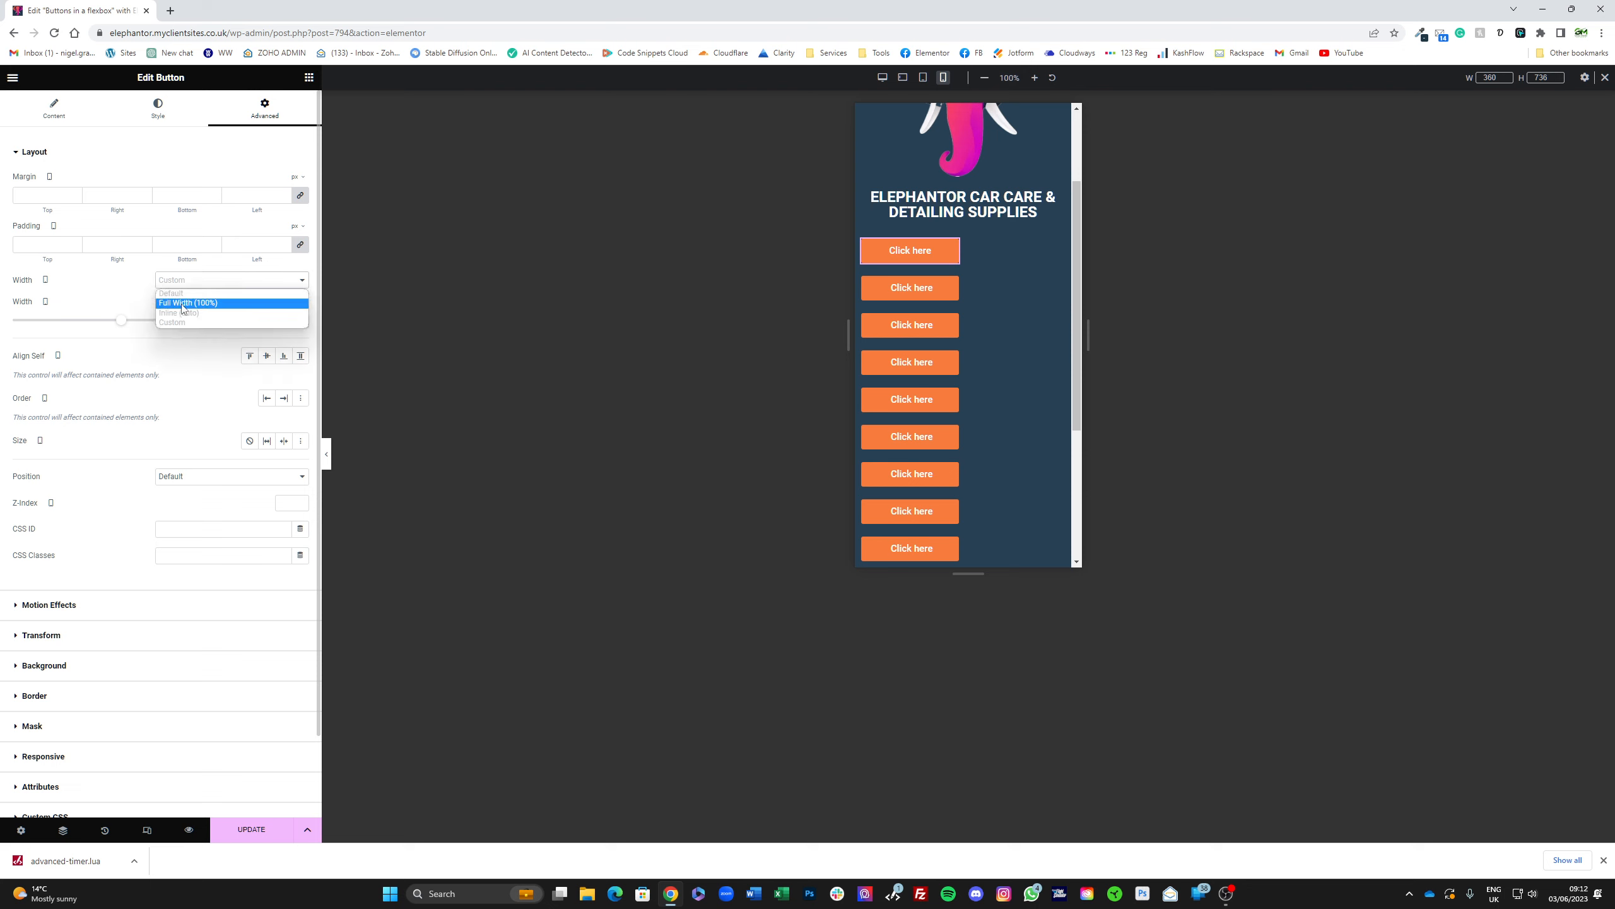
left_click(184, 302)
Step: Copy the full-width first button and paste its style onto the second, third and fourth buttons in the mobile view
right_click(901, 253)
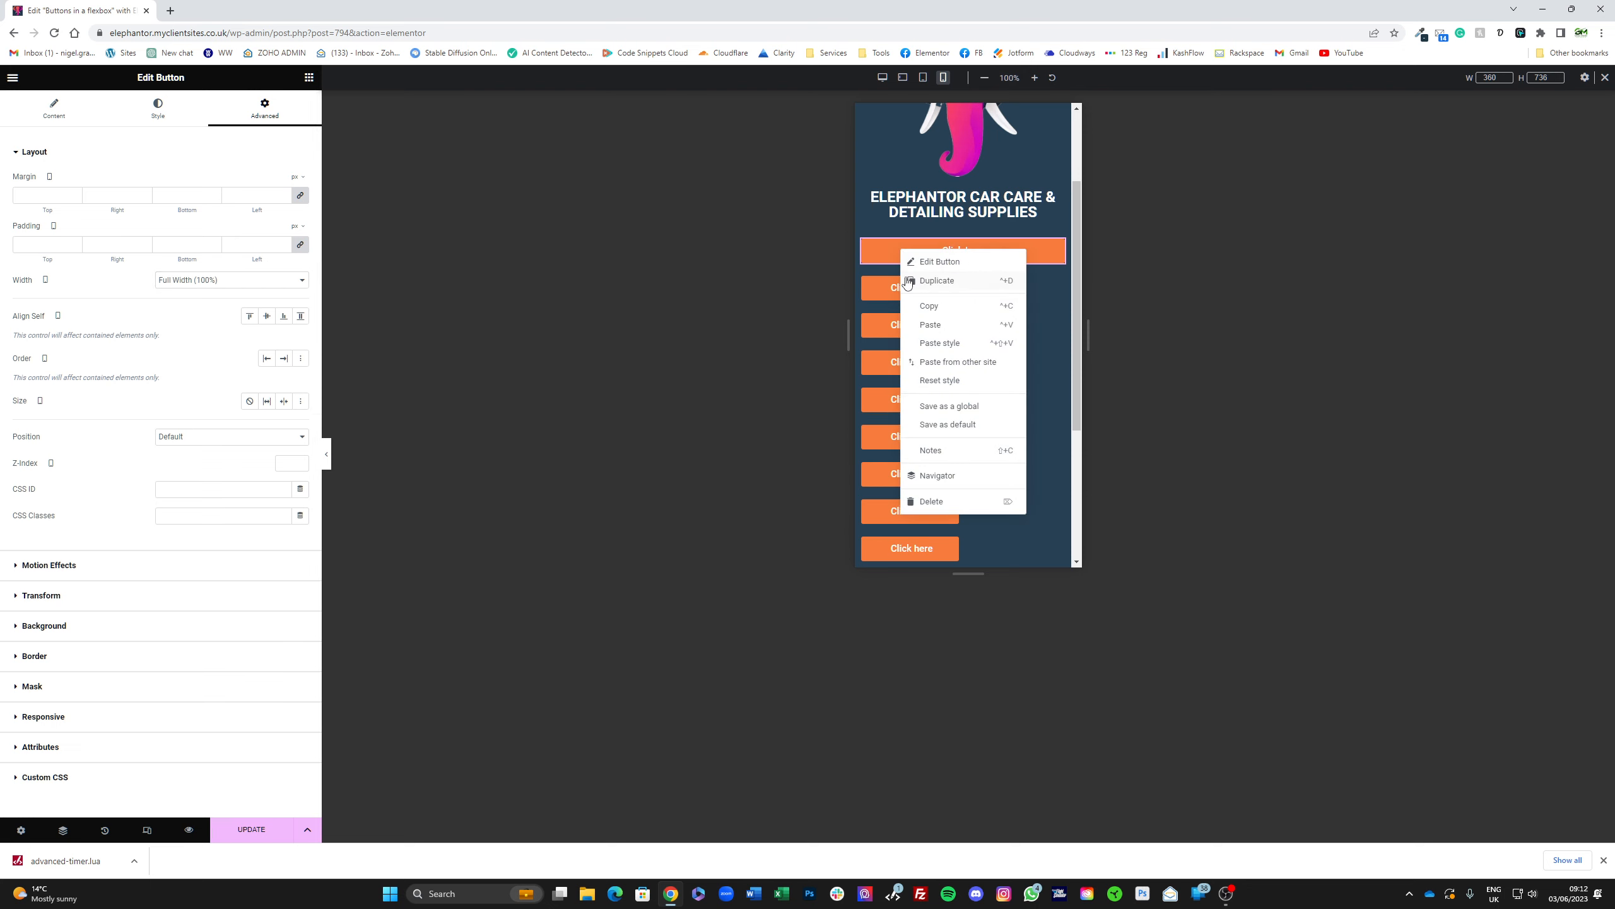
left_click(920, 308)
right_click(896, 292)
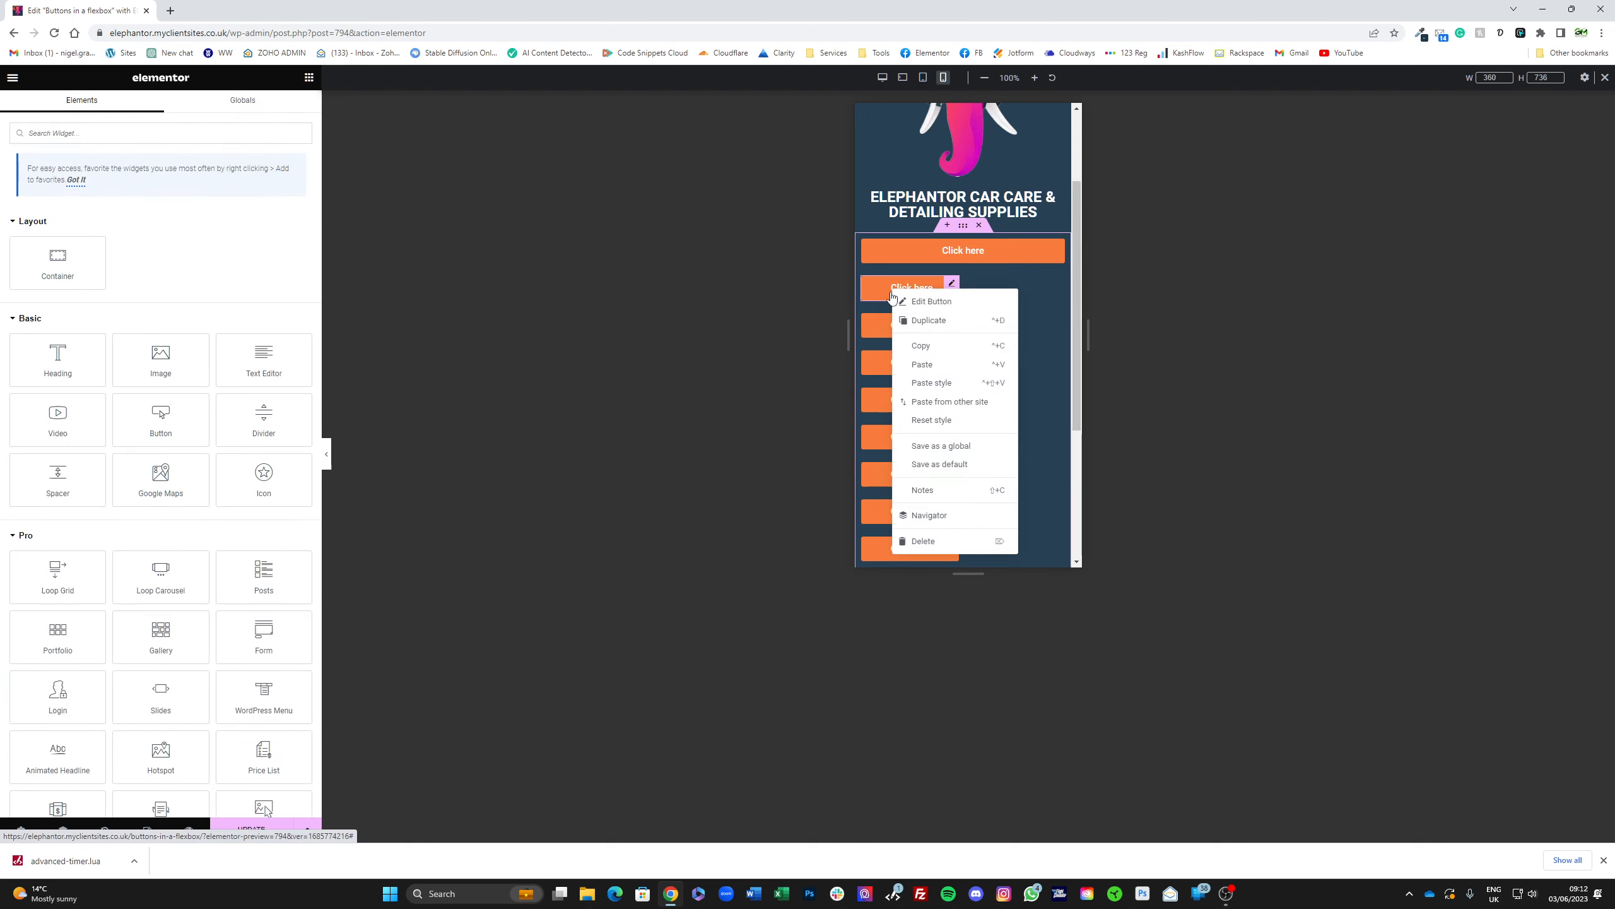
left_click(934, 380)
right_click(912, 332)
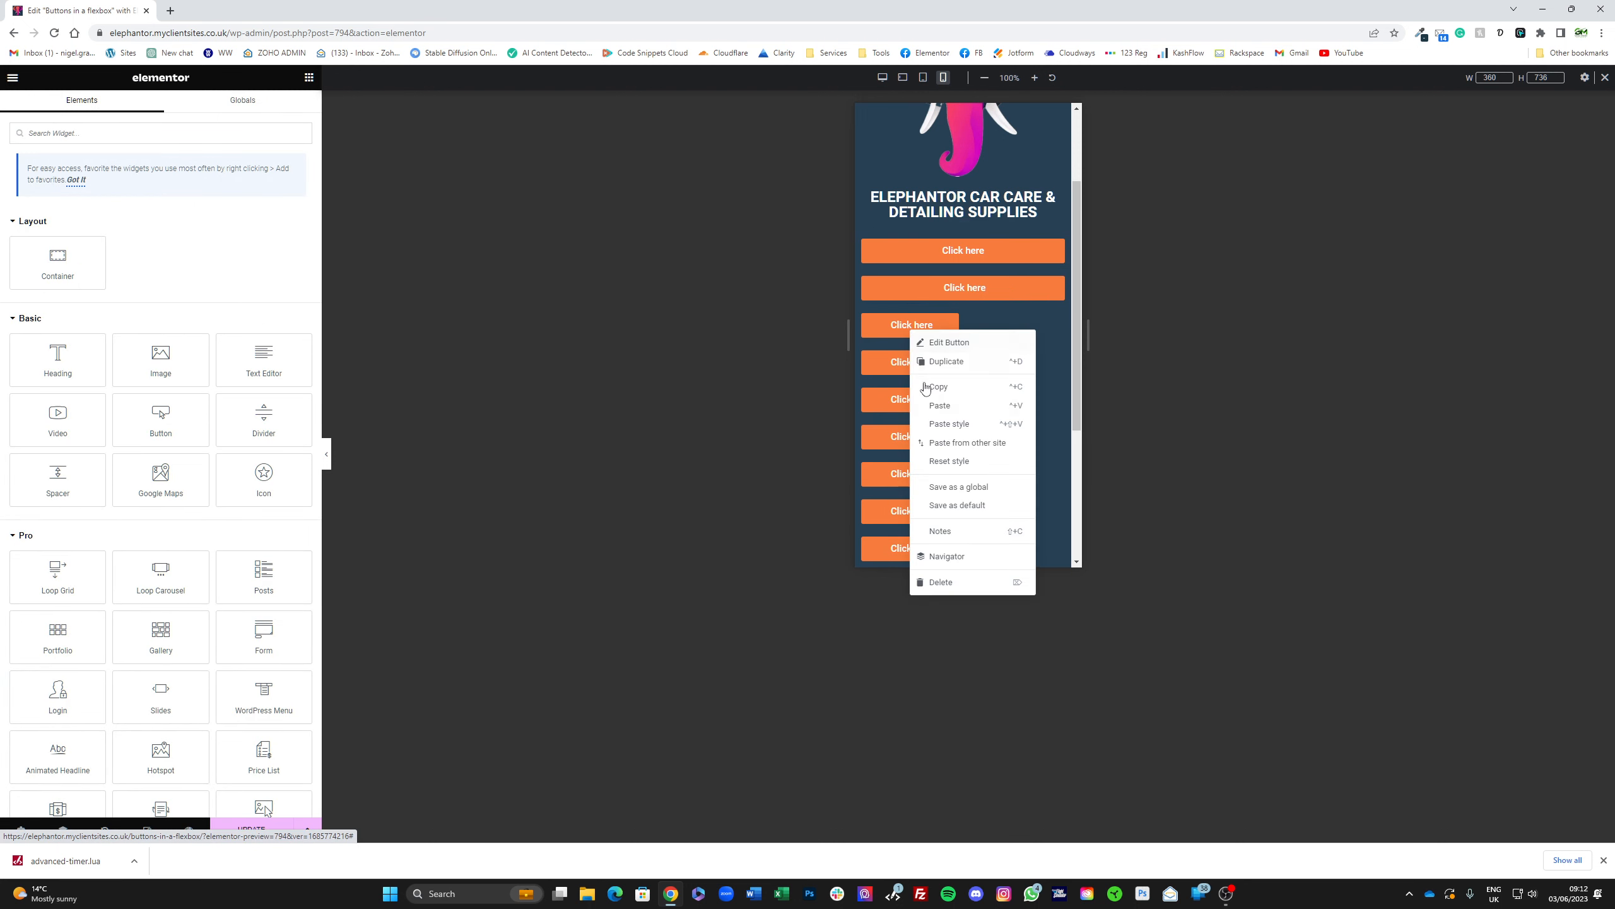
left_click(934, 426)
right_click(908, 368)
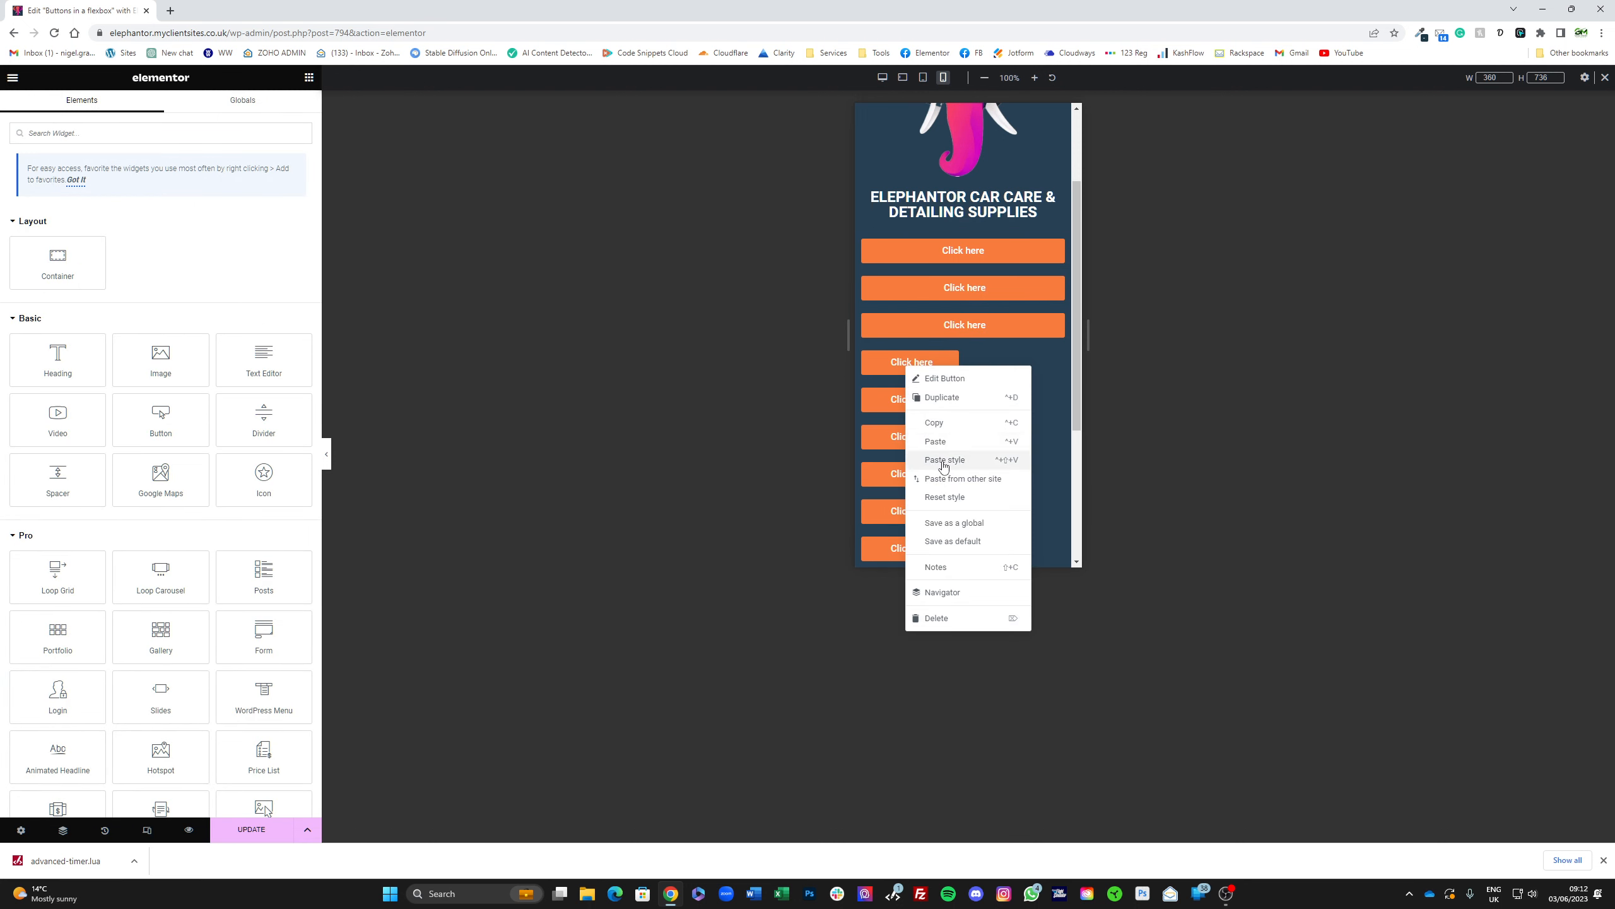
left_click(938, 459)
Step: Paste the copied full-width style onto the fifth, sixth and seventh buttons in the mobile view
right_click(917, 396)
left_click(963, 487)
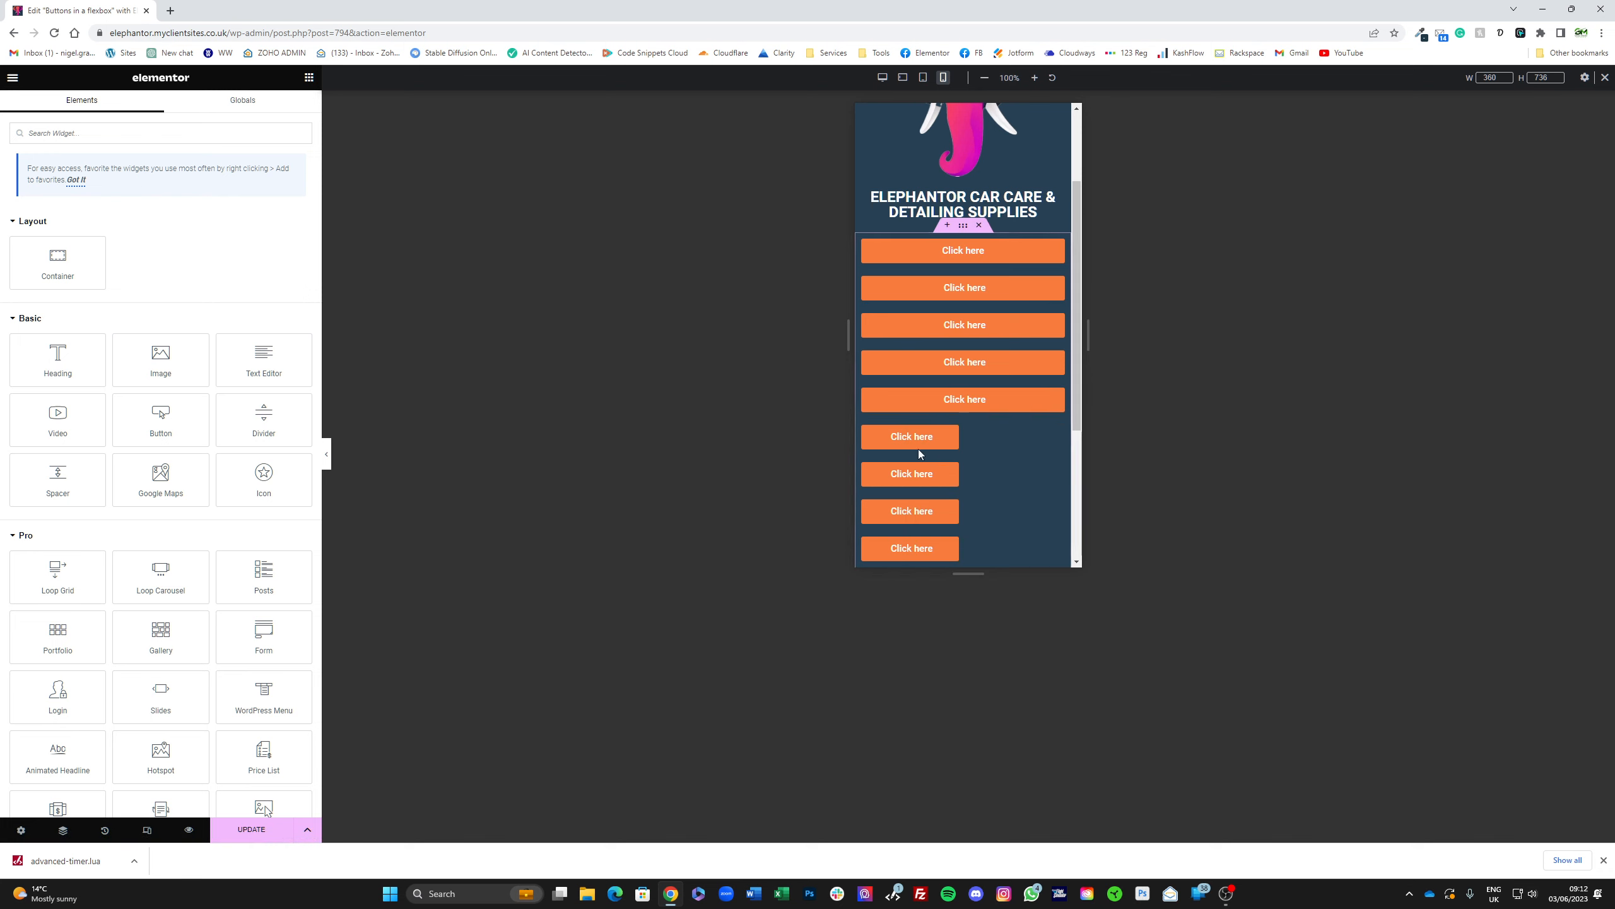
right_click(917, 445)
left_click(956, 540)
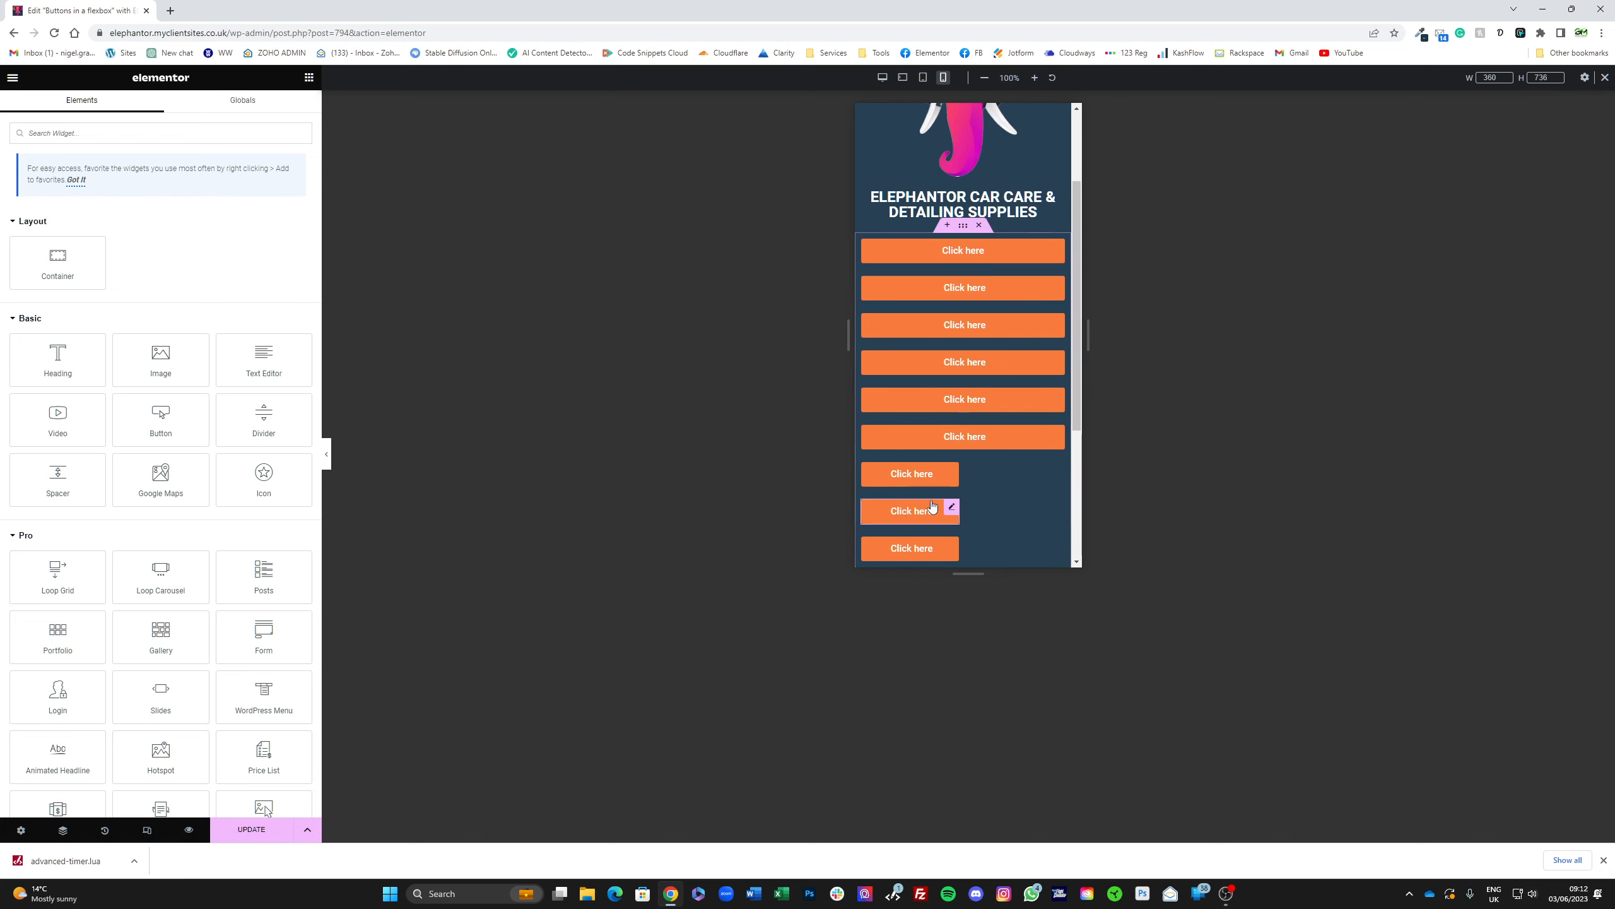
right_click(923, 475)
left_click(958, 568)
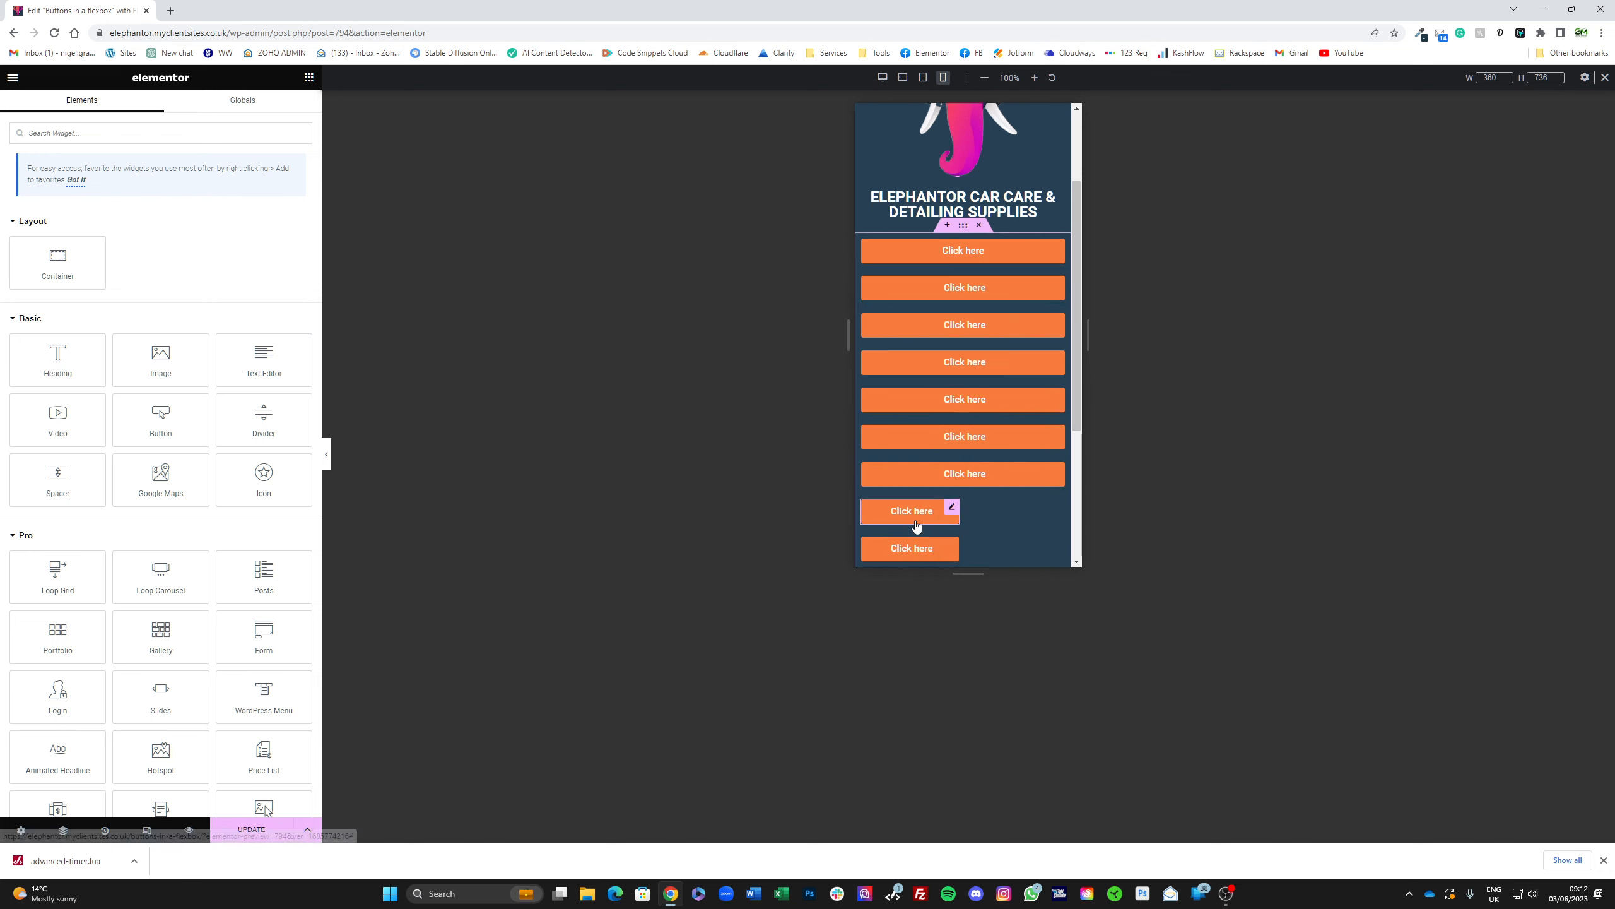
Step: Paste the copied full-width style onto the eighth, ninth and tenth buttons in the mobile view
right_click(948, 512)
left_click(956, 615)
right_click(925, 549)
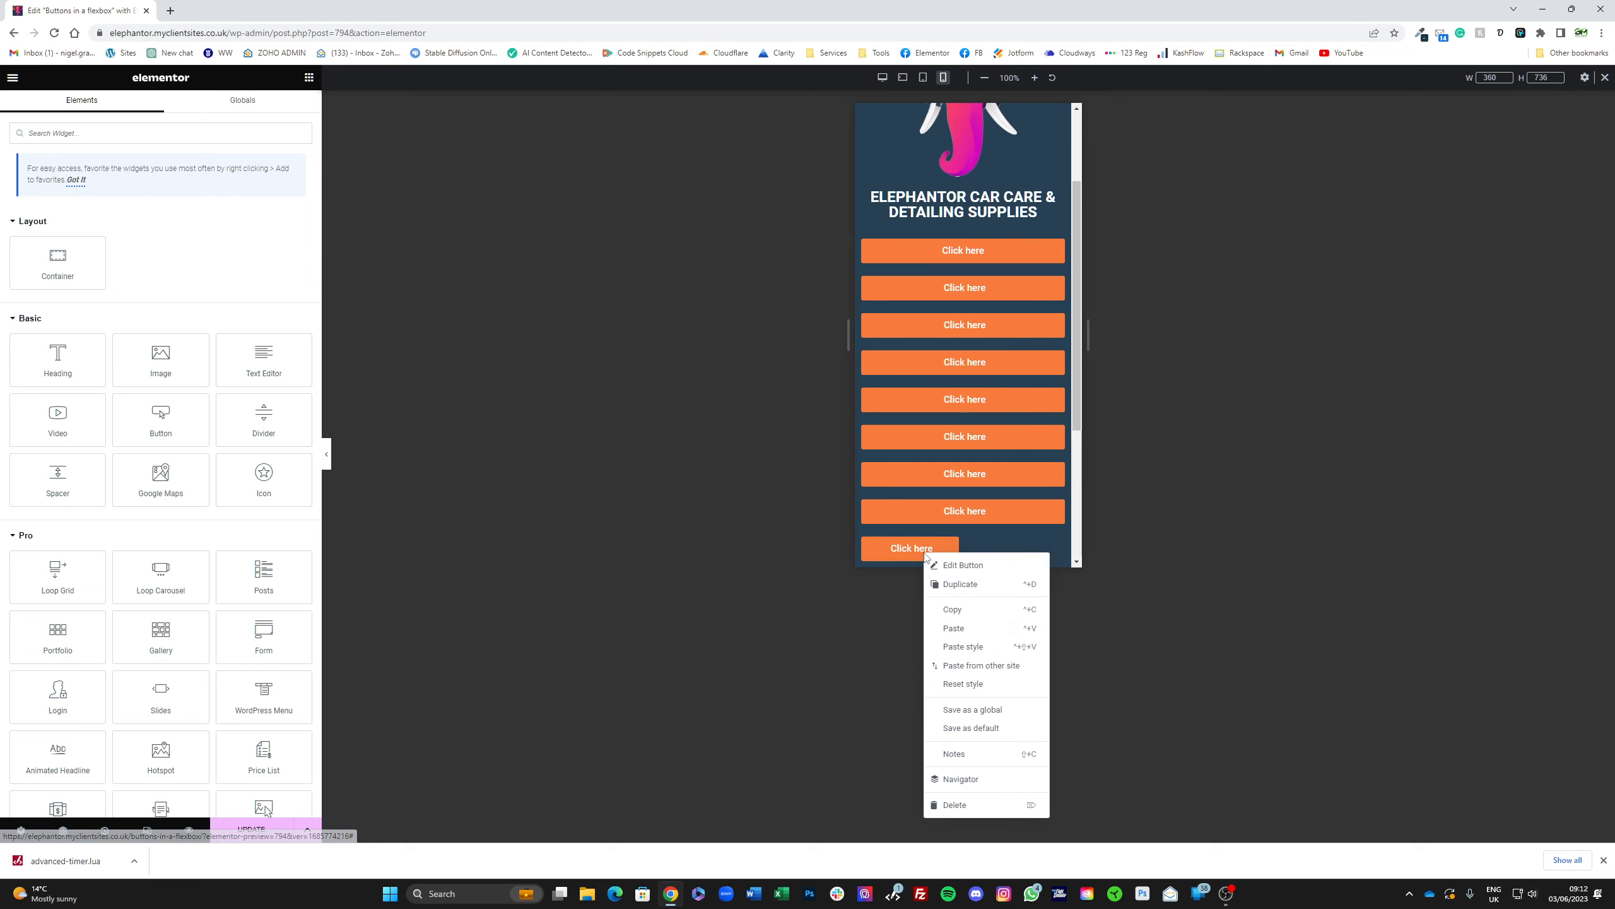
left_click(956, 644)
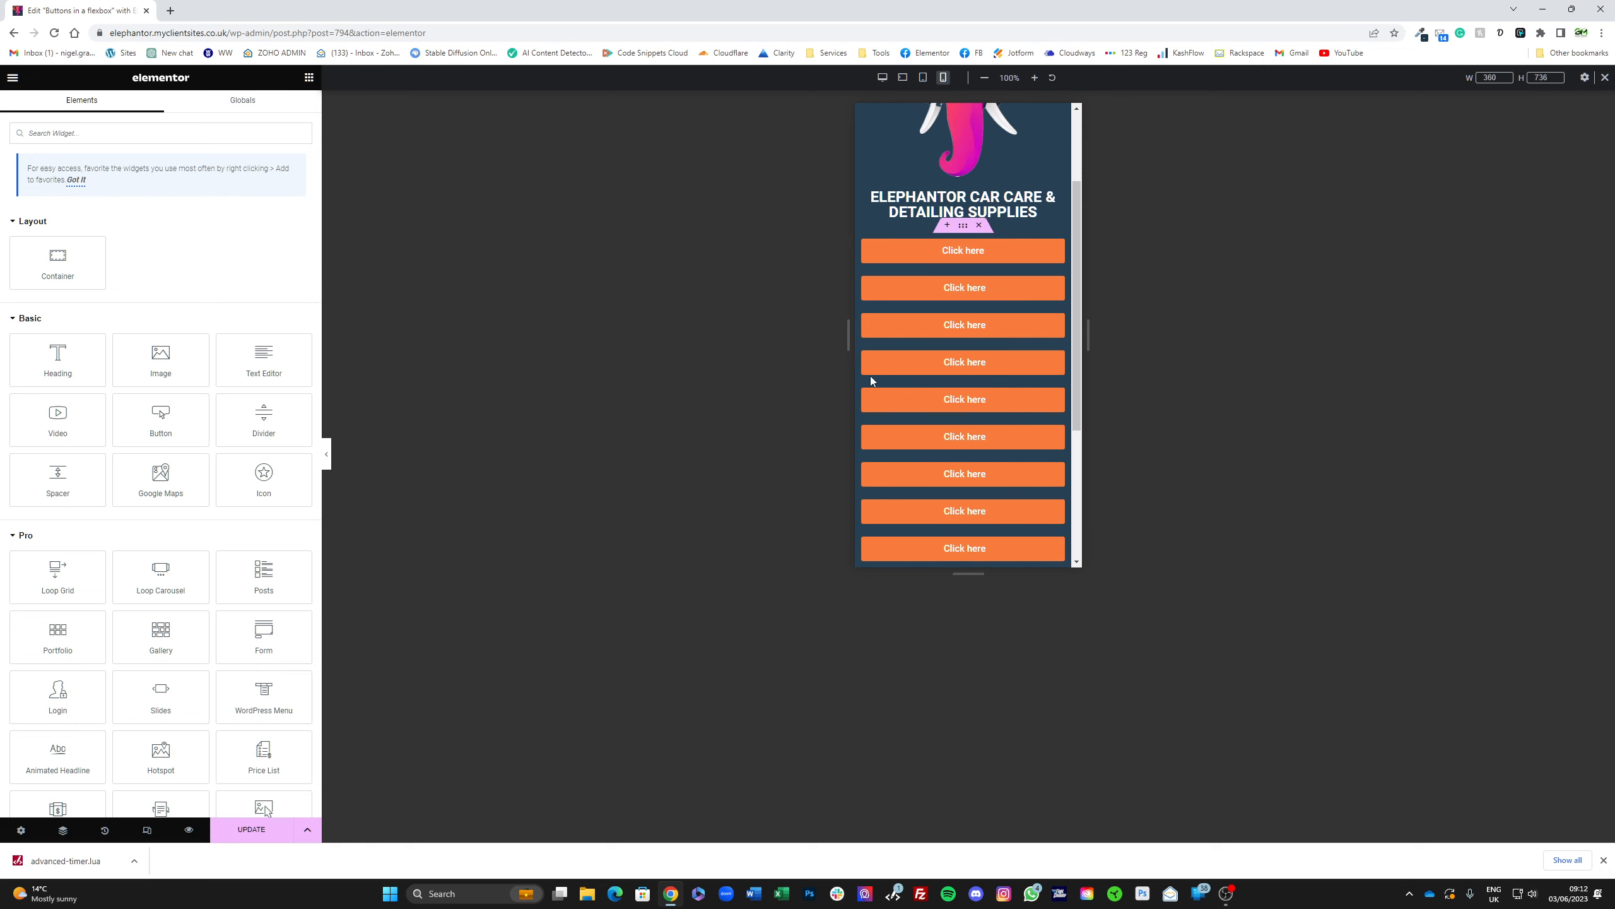
scroll(909, 375, "down", 2)
scroll(939, 374, "up", 1)
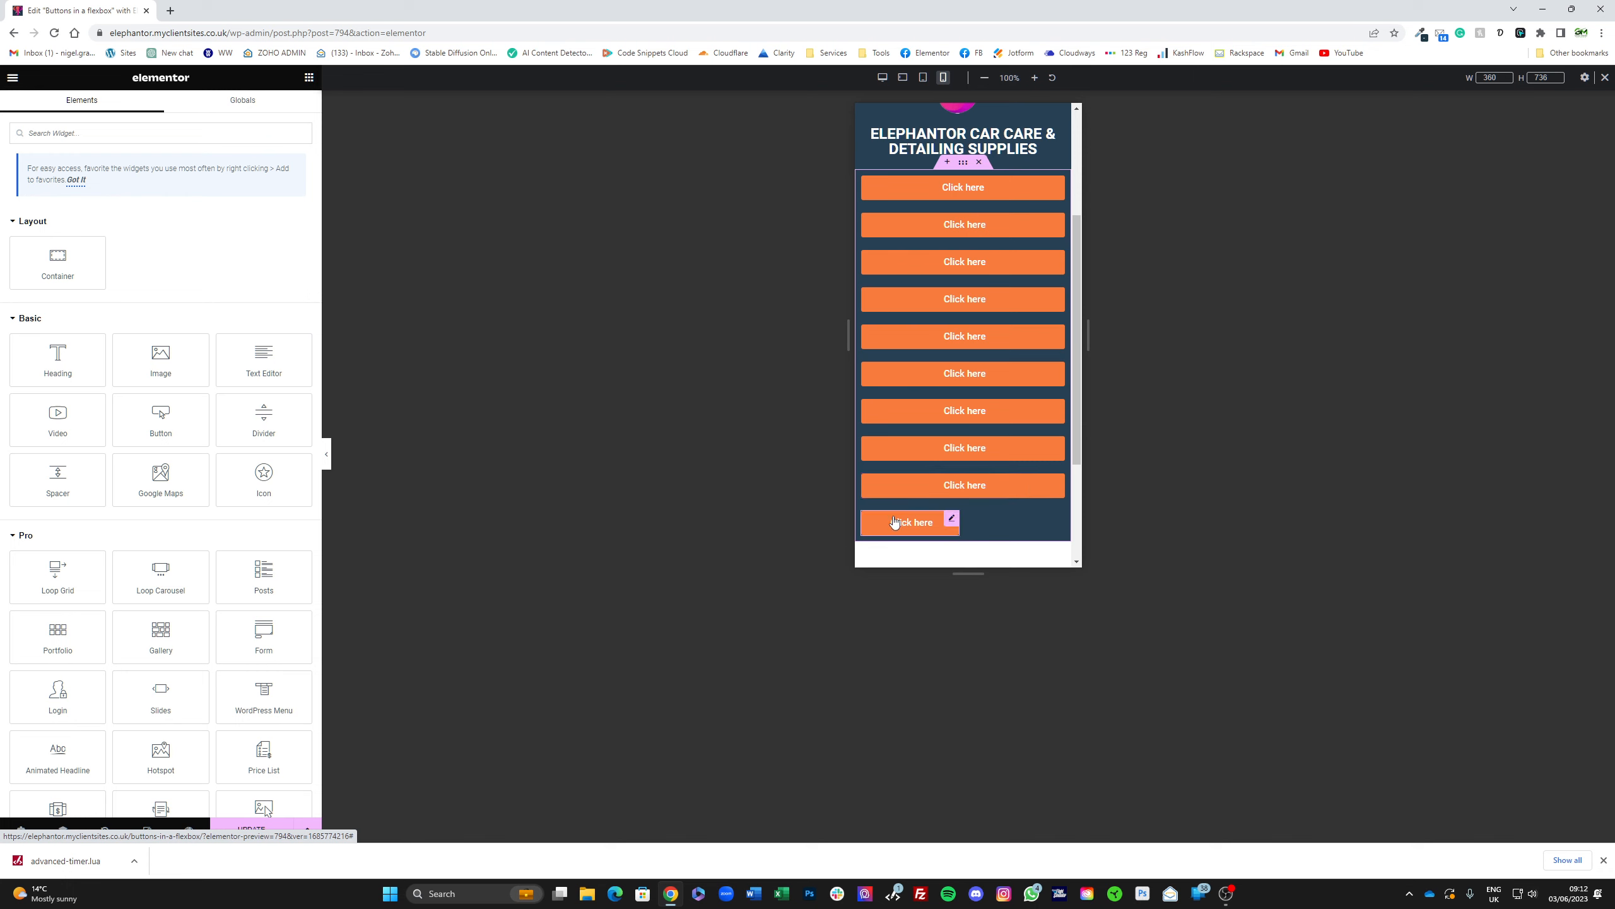
right_click(893, 522)
left_click(925, 612)
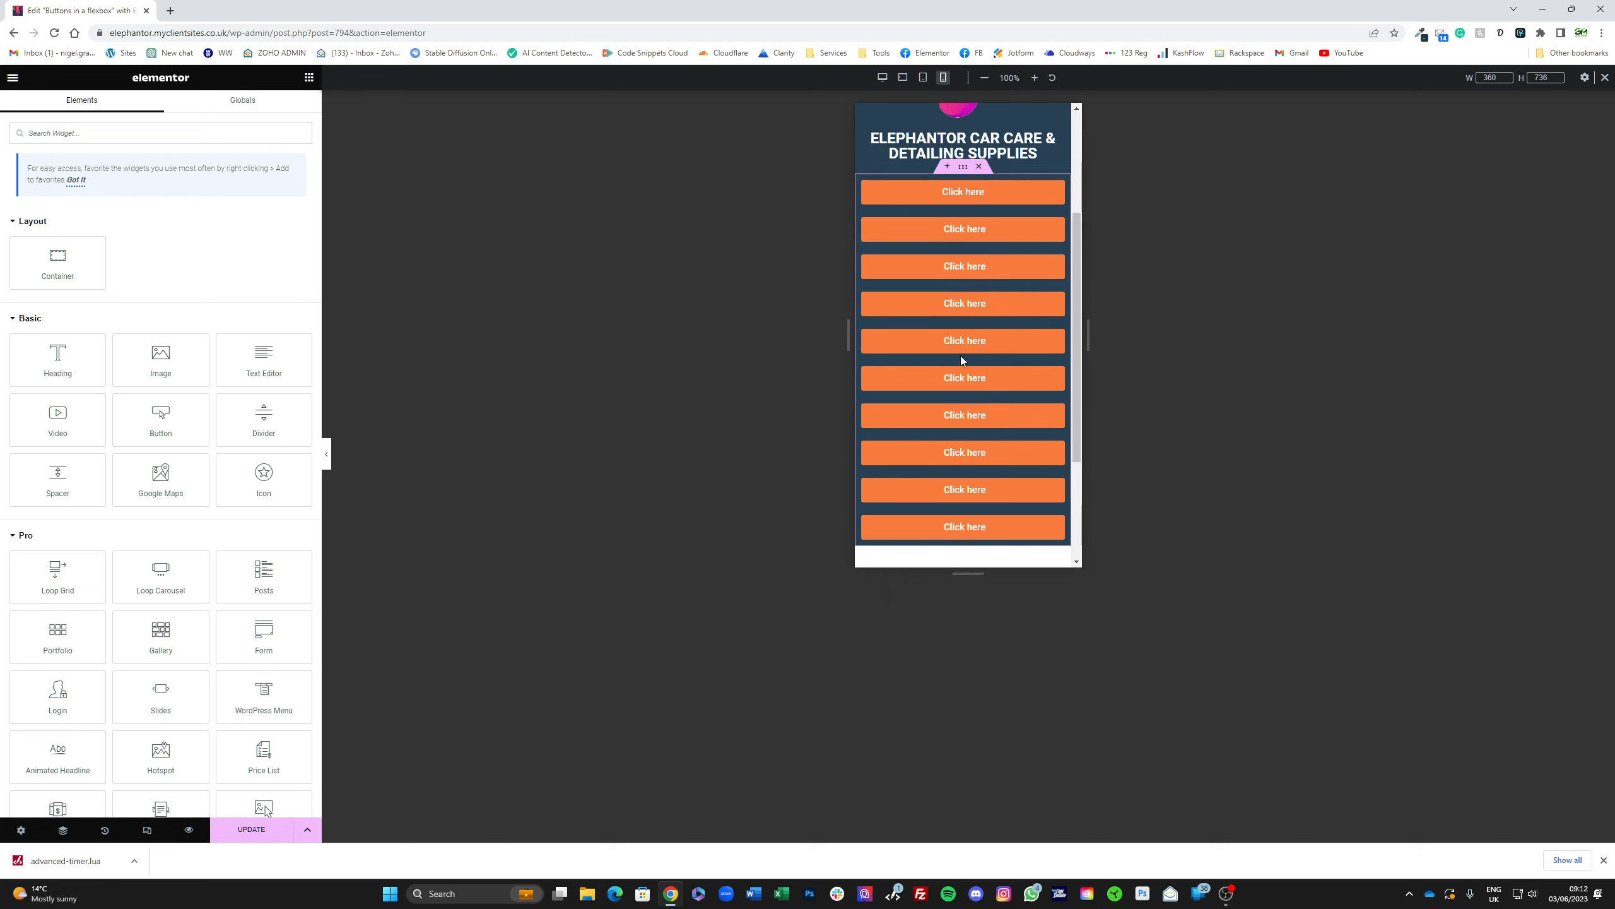
Step: Examine the stacked buttons and header throughout the mobile portrait layout
scroll(958, 361, "up", 3)
scroll(952, 364, "down", 5)
scroll(915, 369, "up", 3)
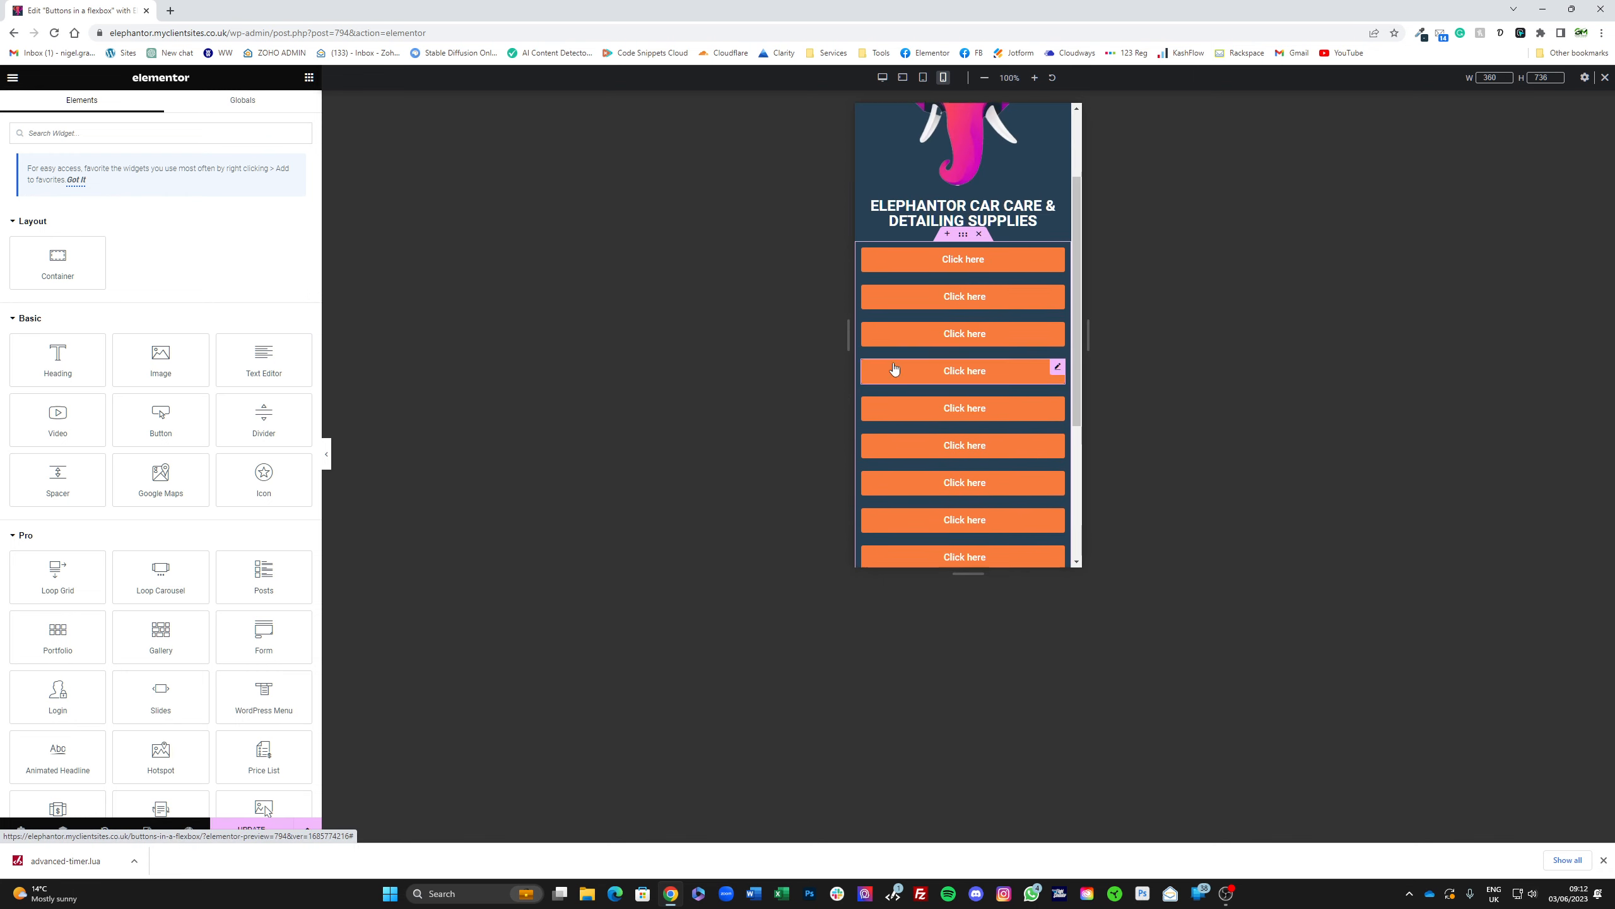
scroll(881, 327, "up", 2)
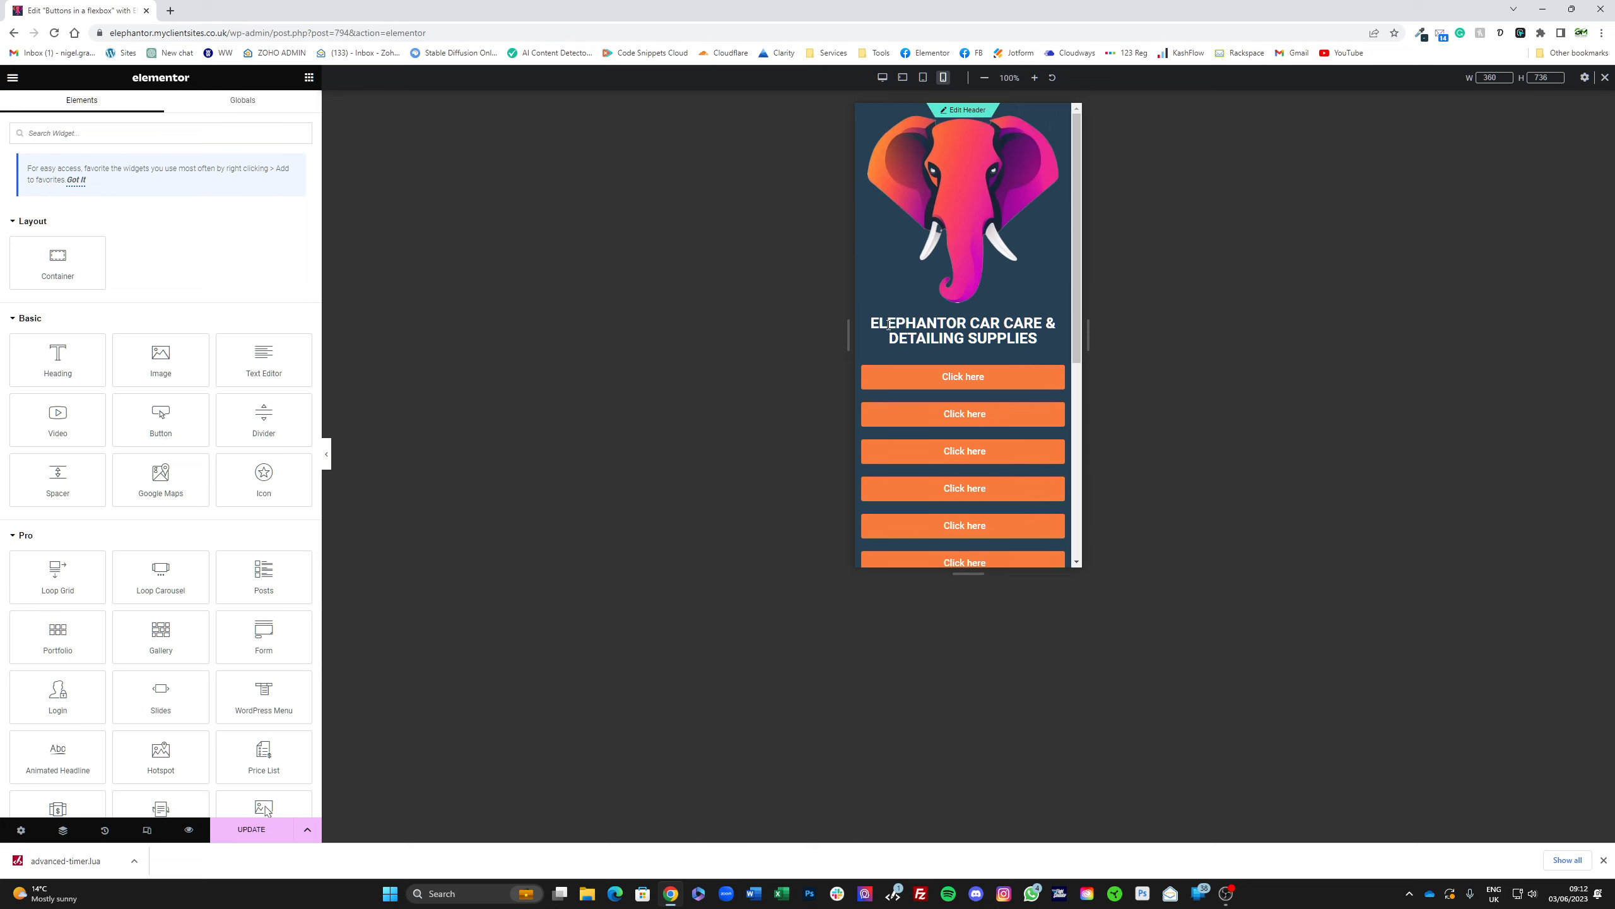
scroll(955, 200, "down", 5)
scroll(937, 285, "up", 5)
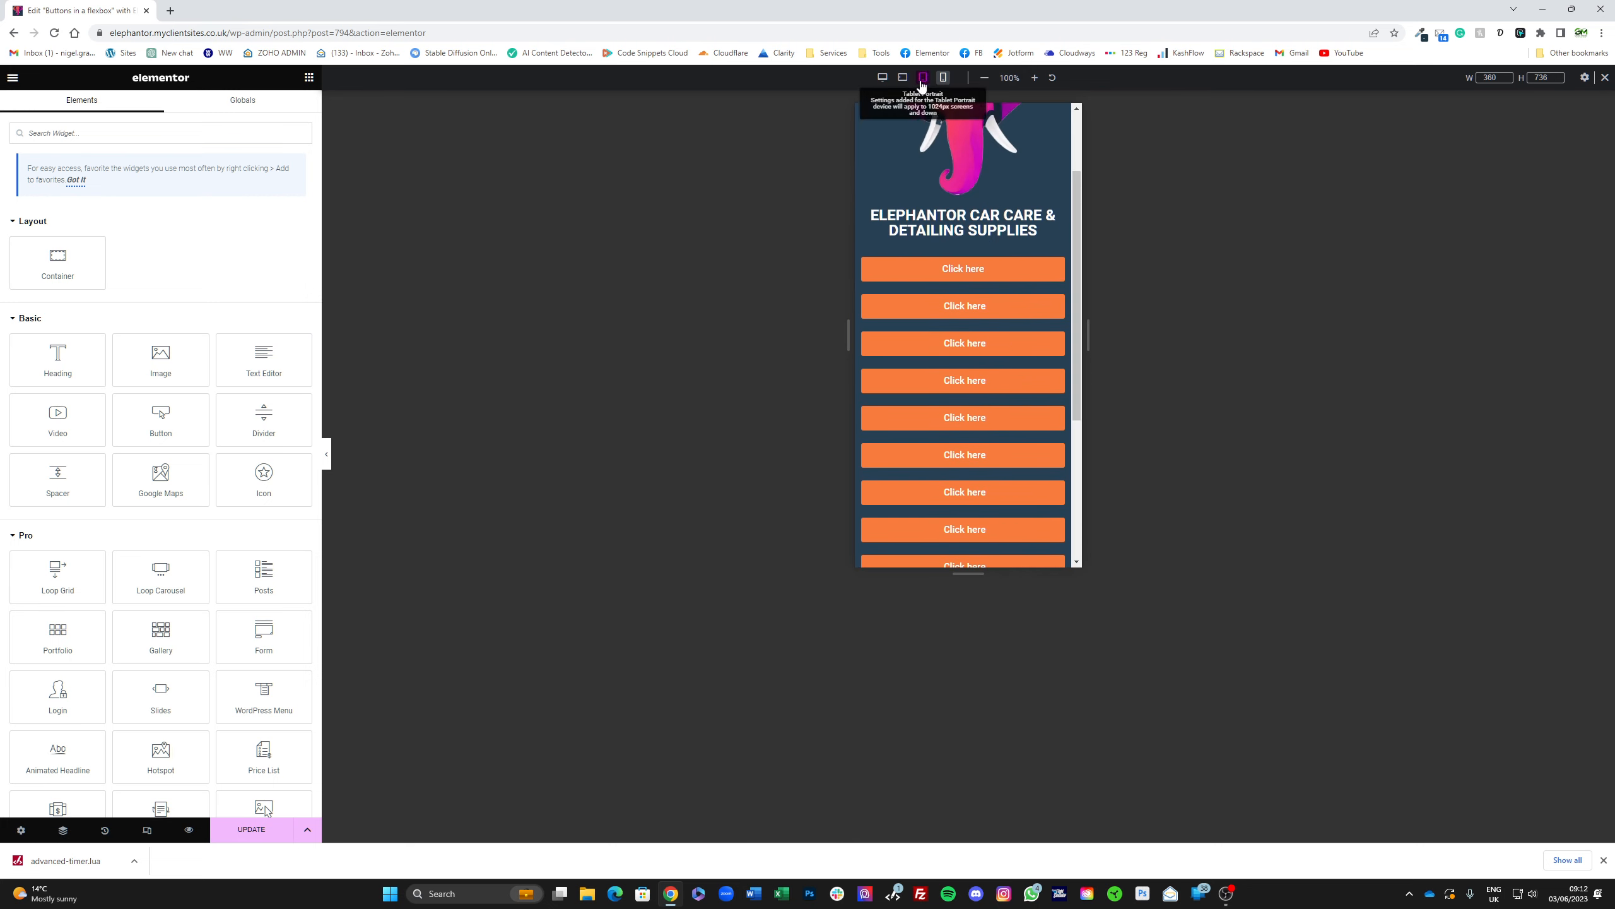
Step: Compare the button layout across the mobile, tablet portrait, tablet landscape and desktop previews, ending in tablet portrait
left_click(923, 79)
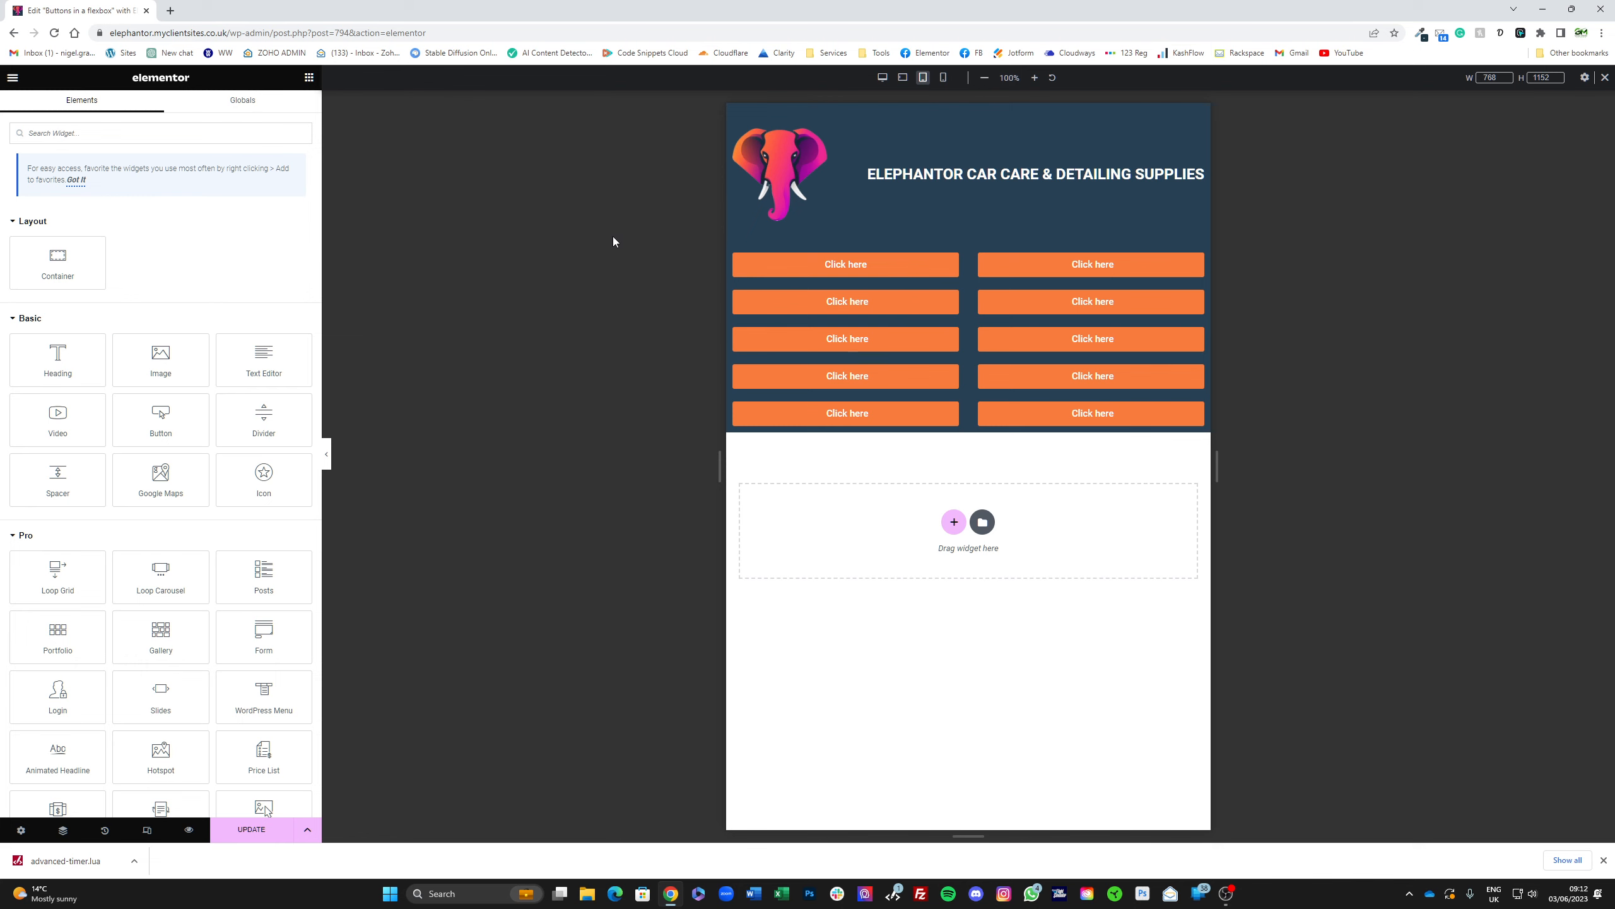
left_click(944, 83)
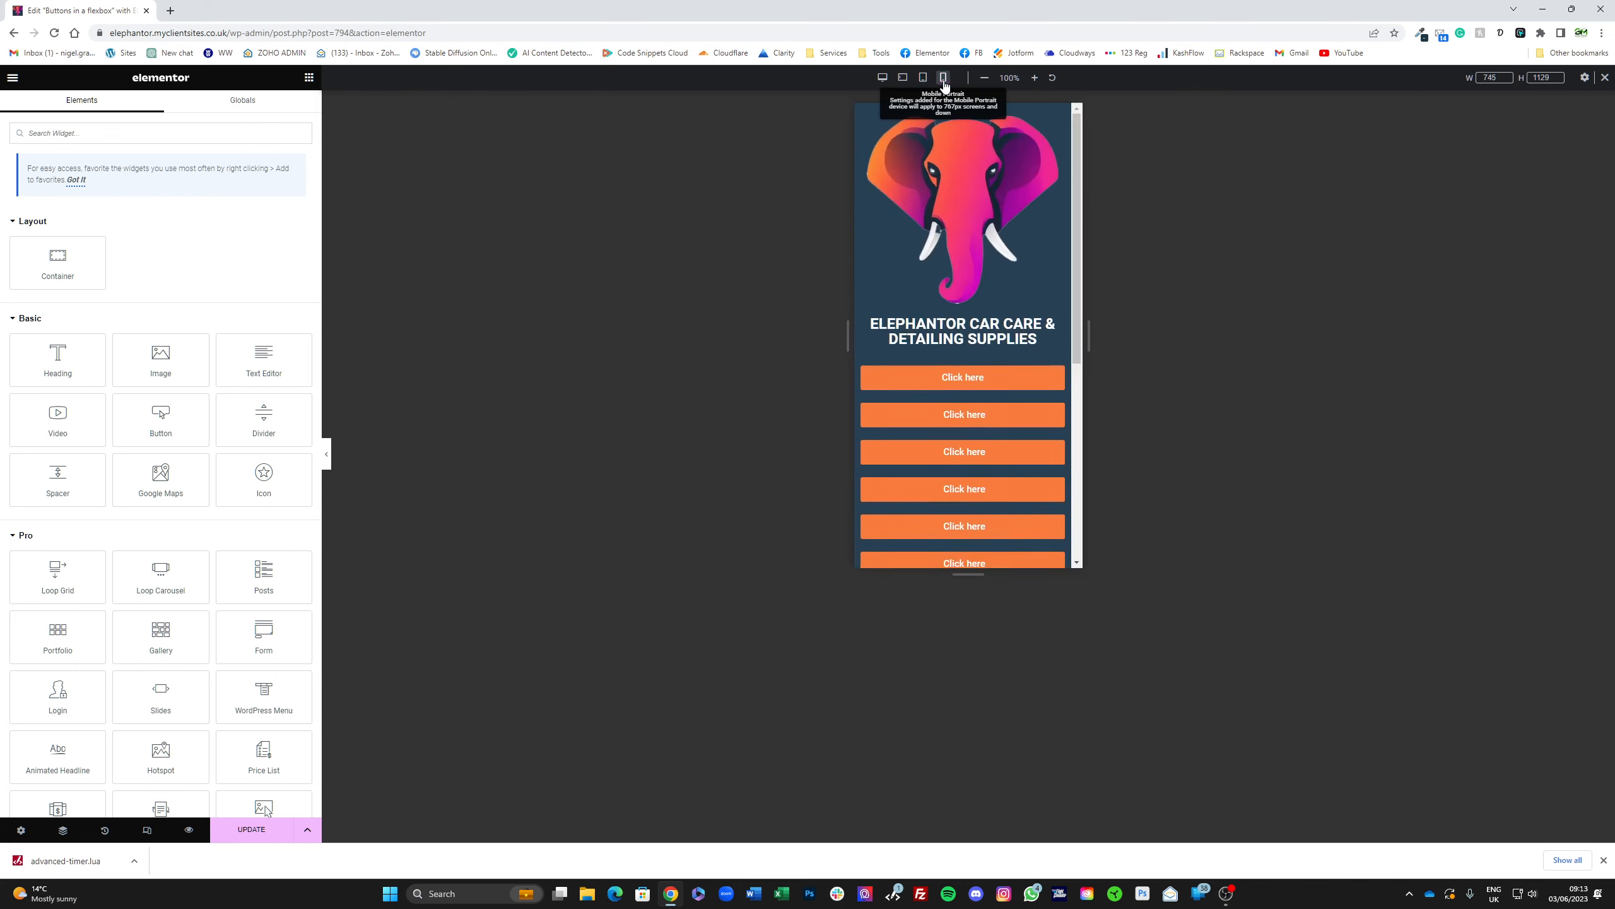
left_click(908, 84)
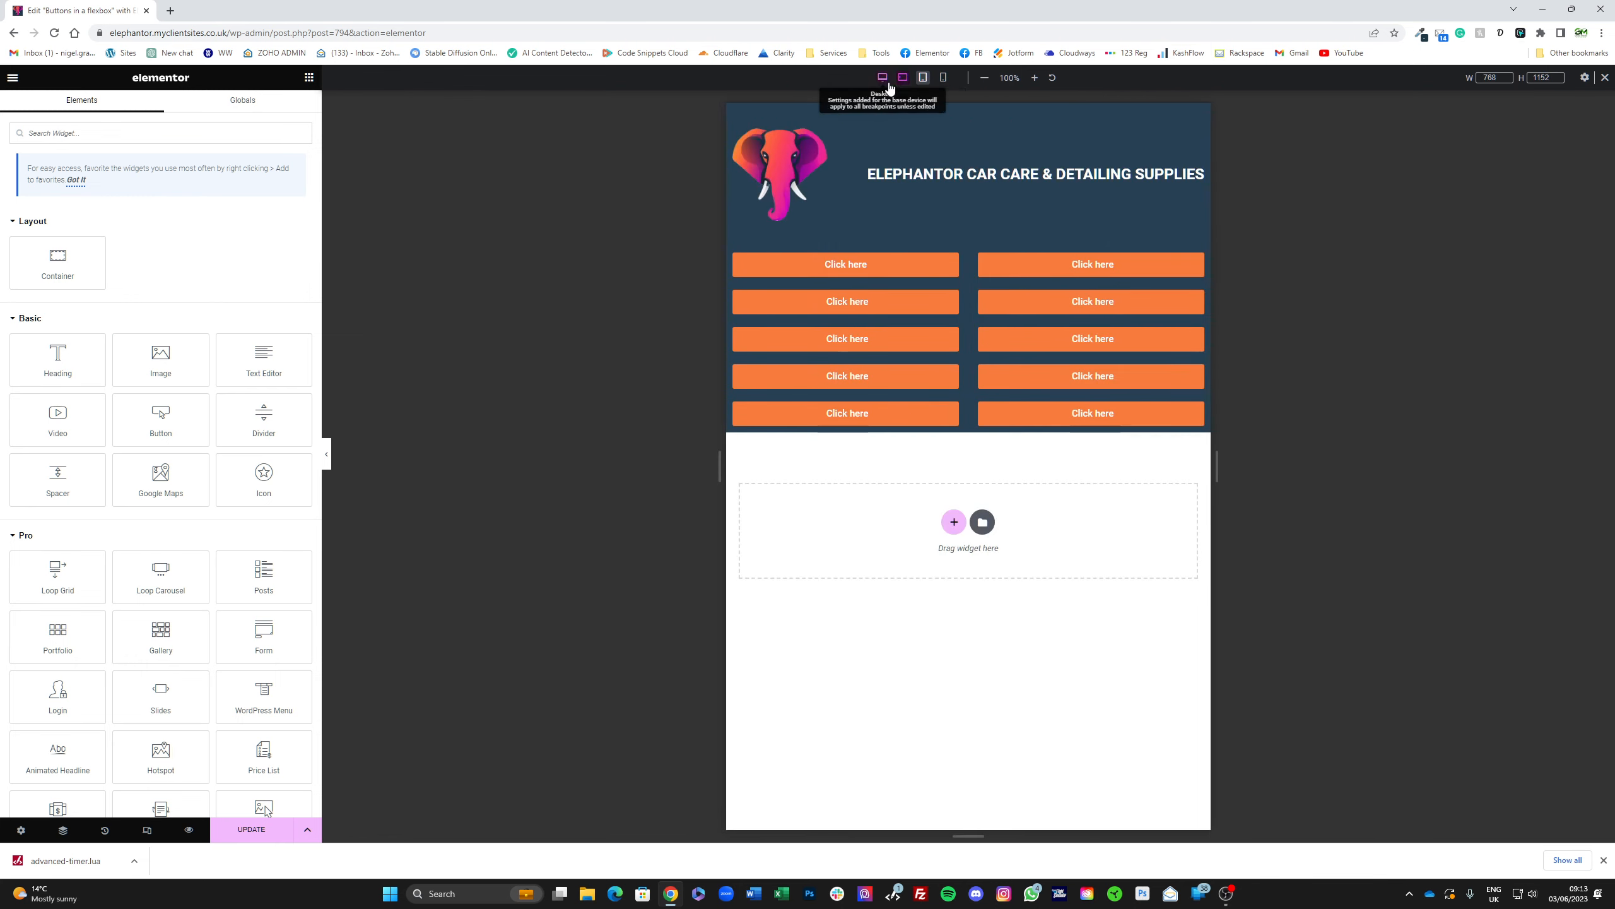
left_click(923, 79)
left_click(946, 79)
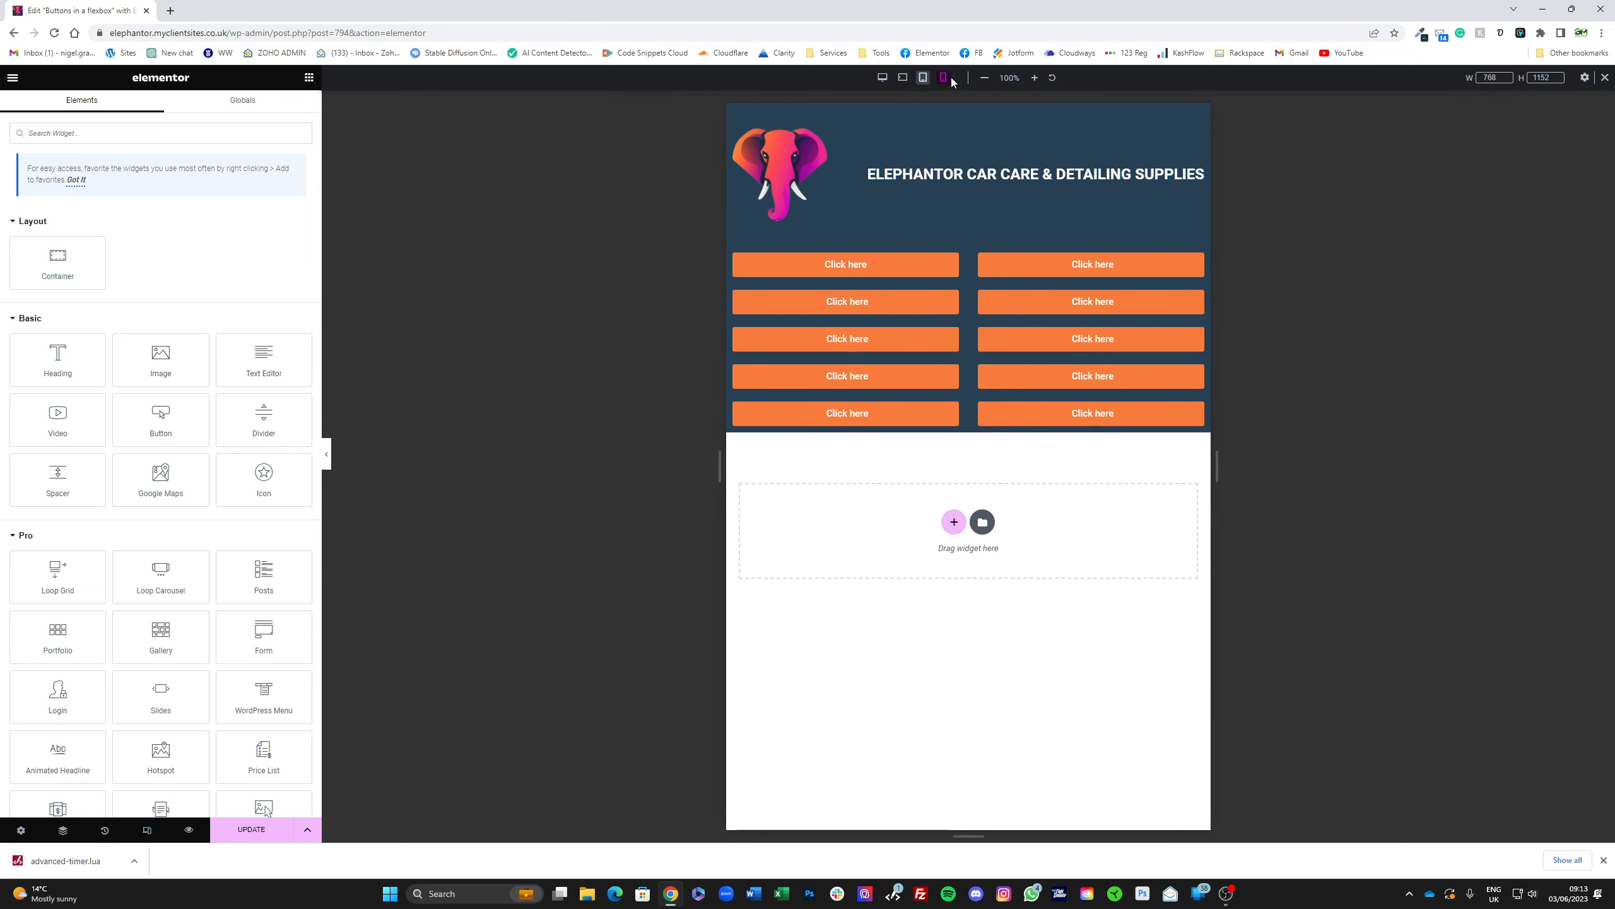
left_click(904, 79)
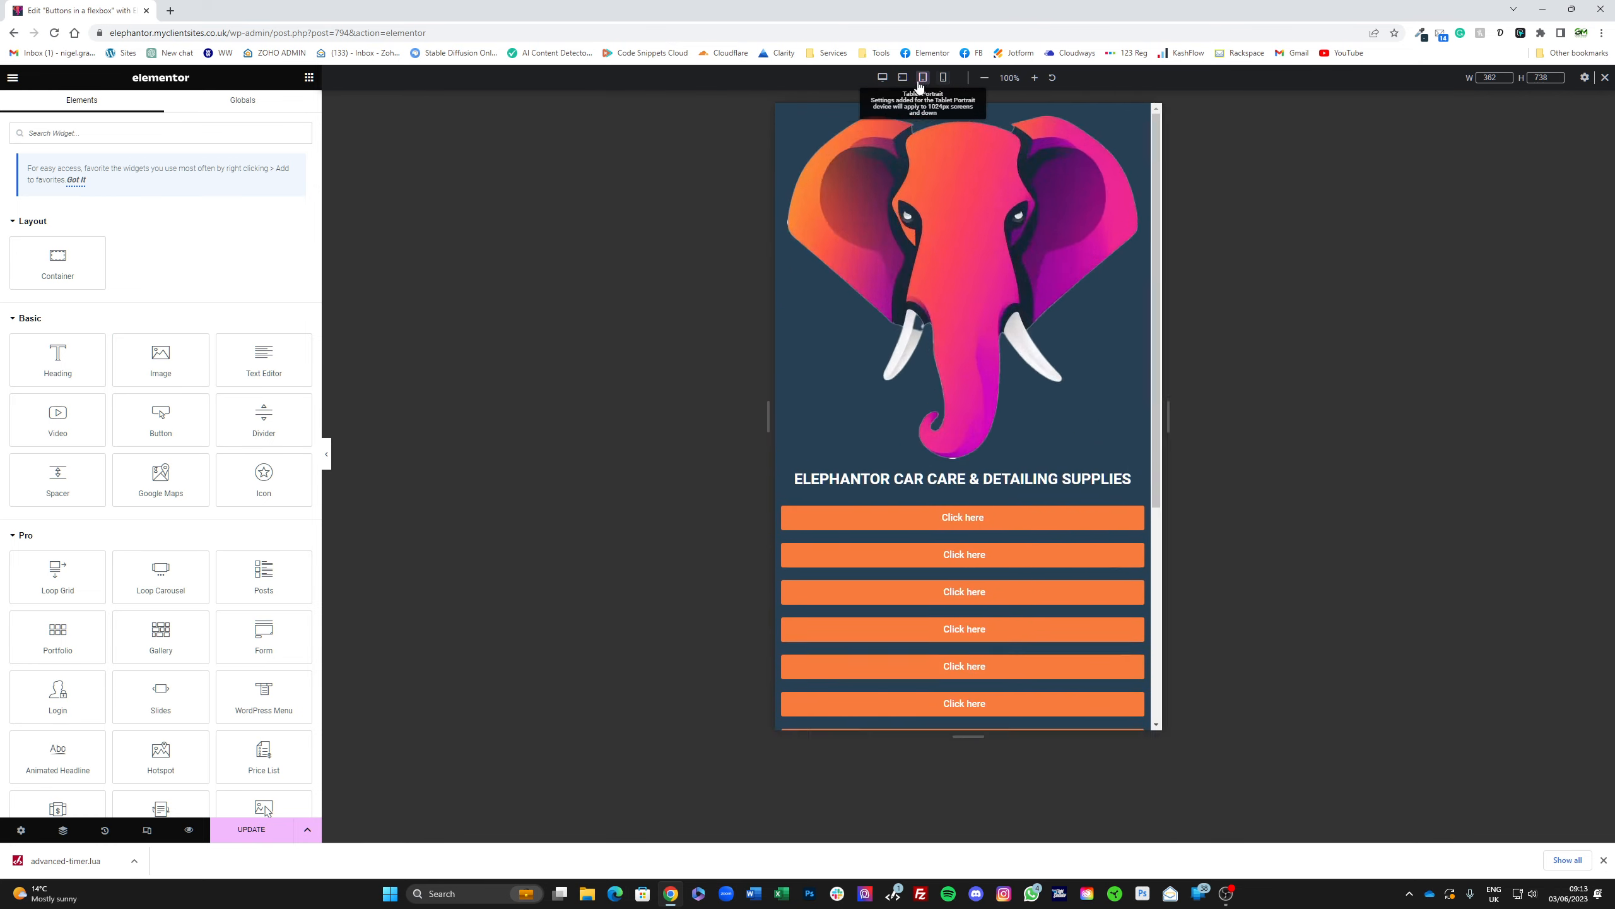
left_click(904, 83)
left_click(882, 82)
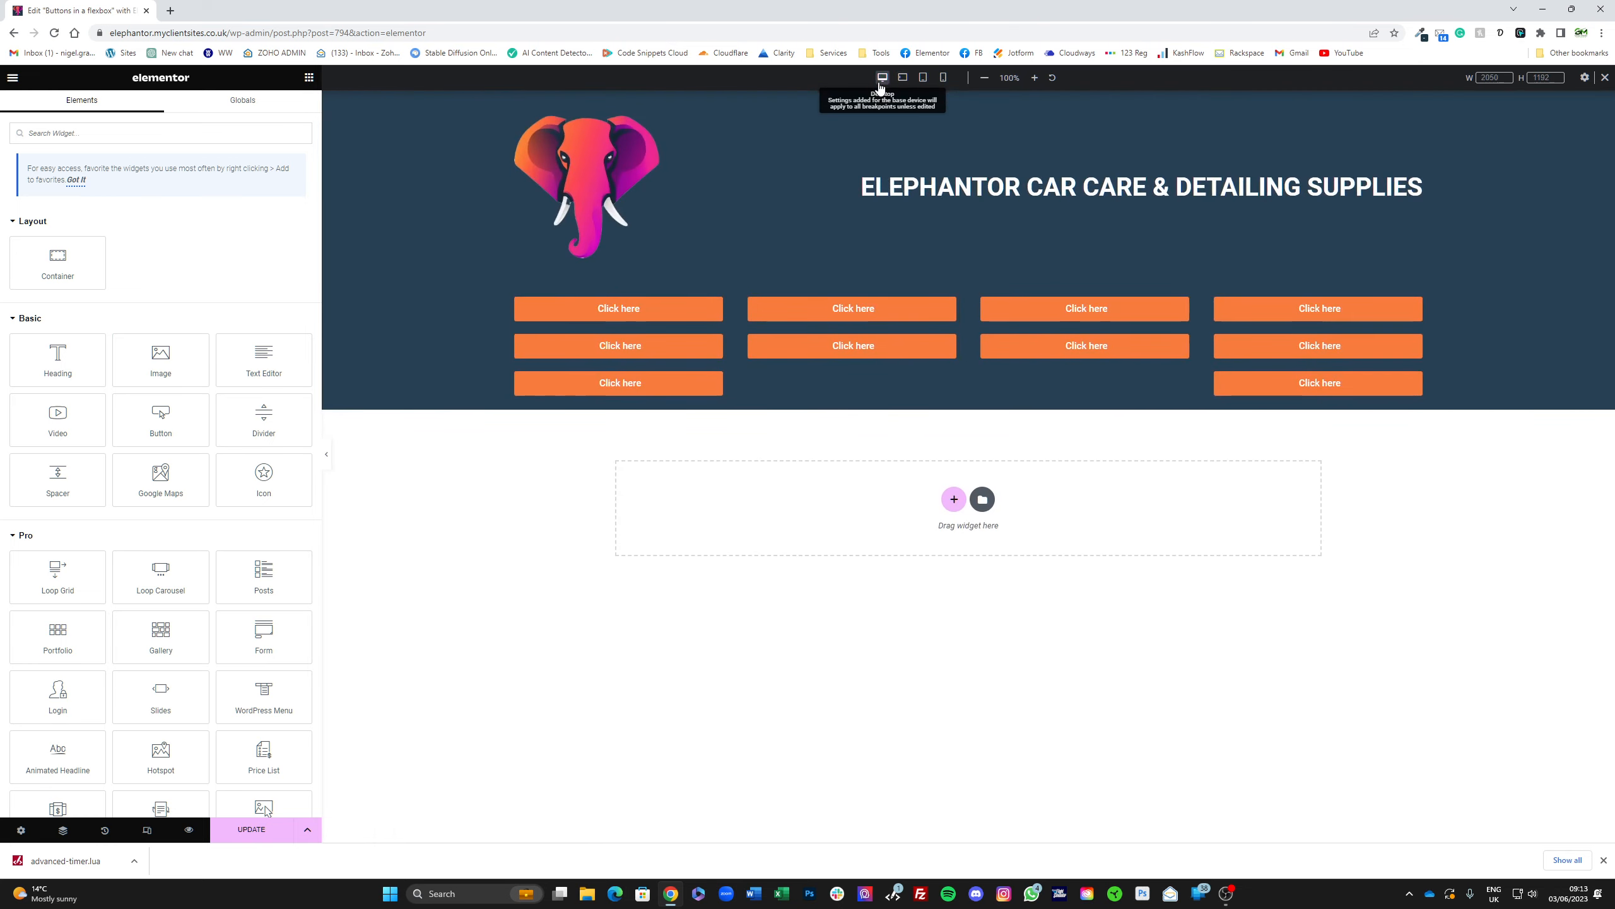
left_click(902, 79)
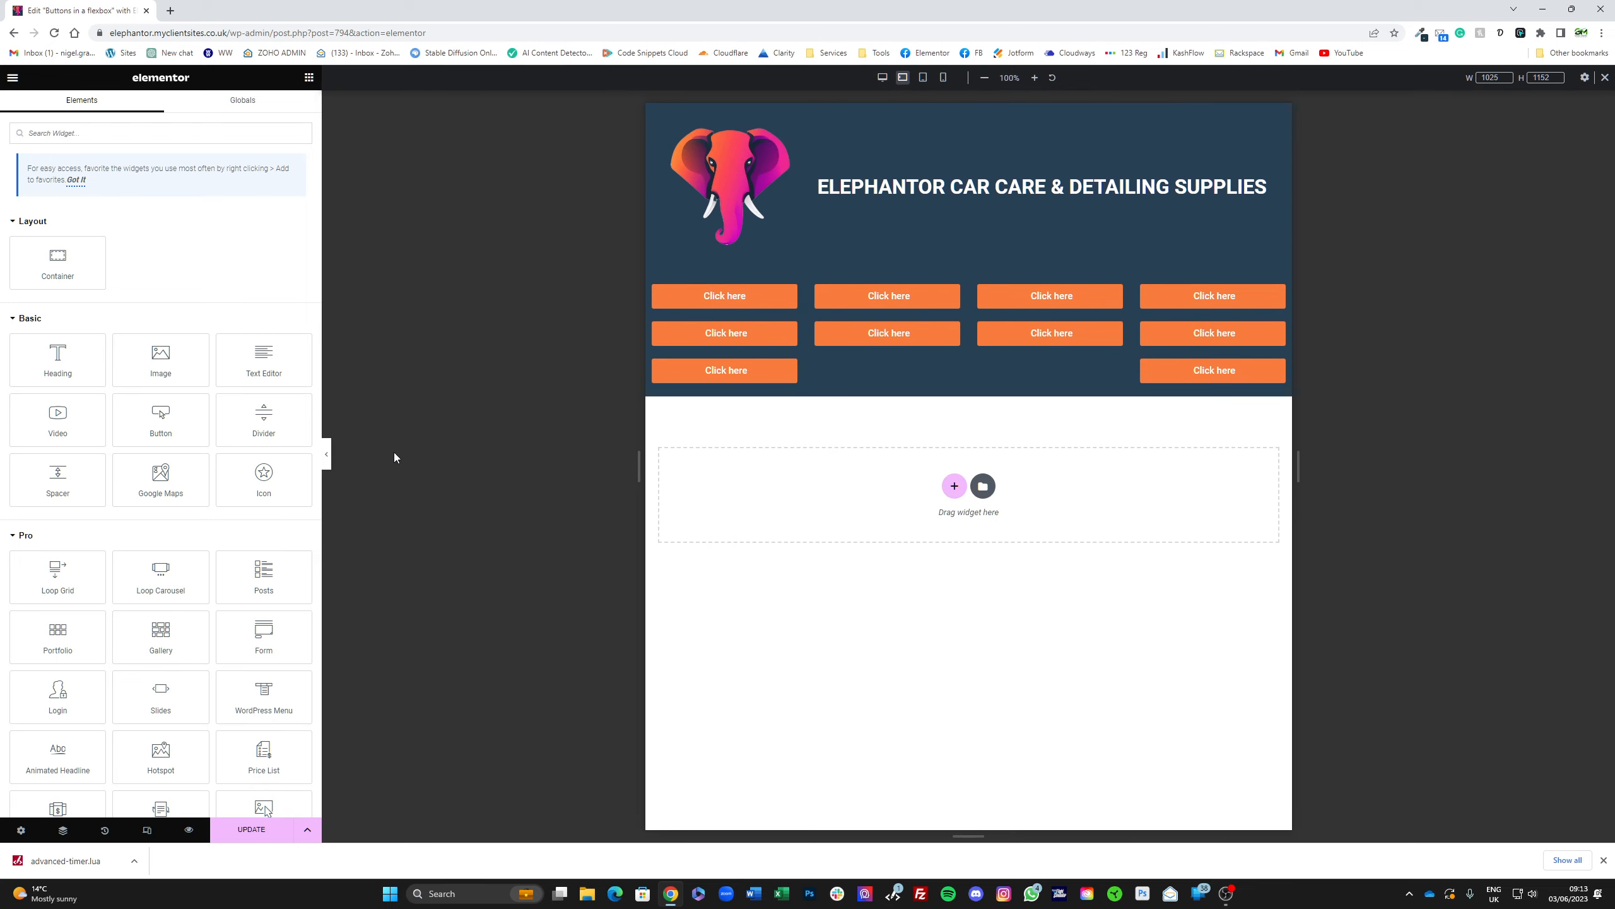
left_click(922, 77)
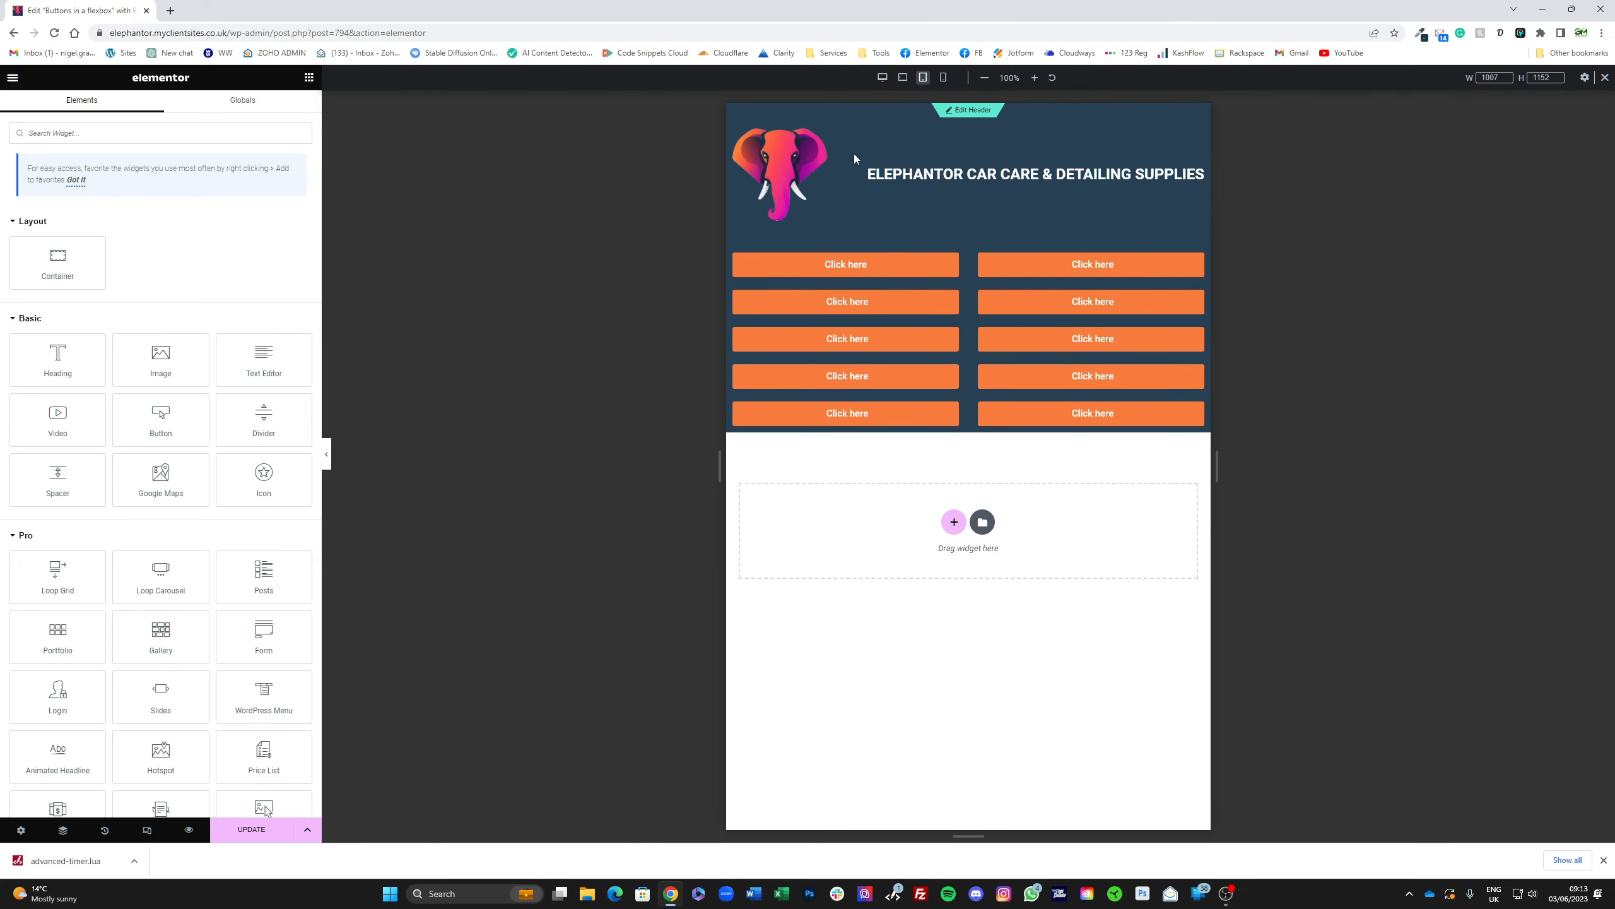
Step: Preview the tablet portrait layout with the editor sidebar hidden, and restore the sidebar
left_click(326, 455)
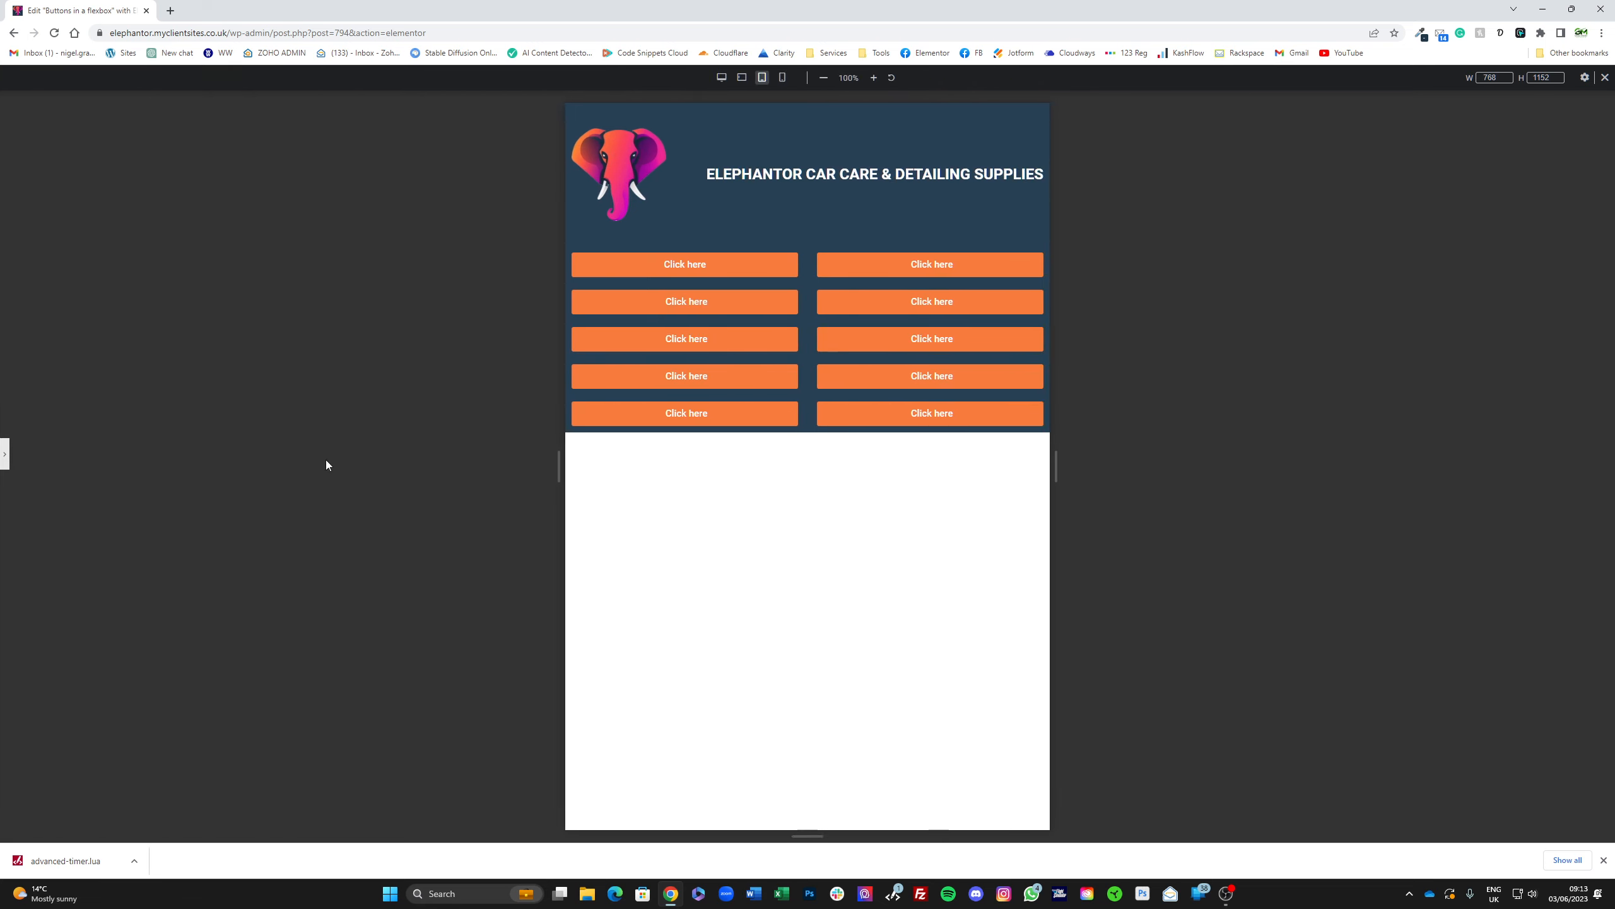
left_click(6, 456)
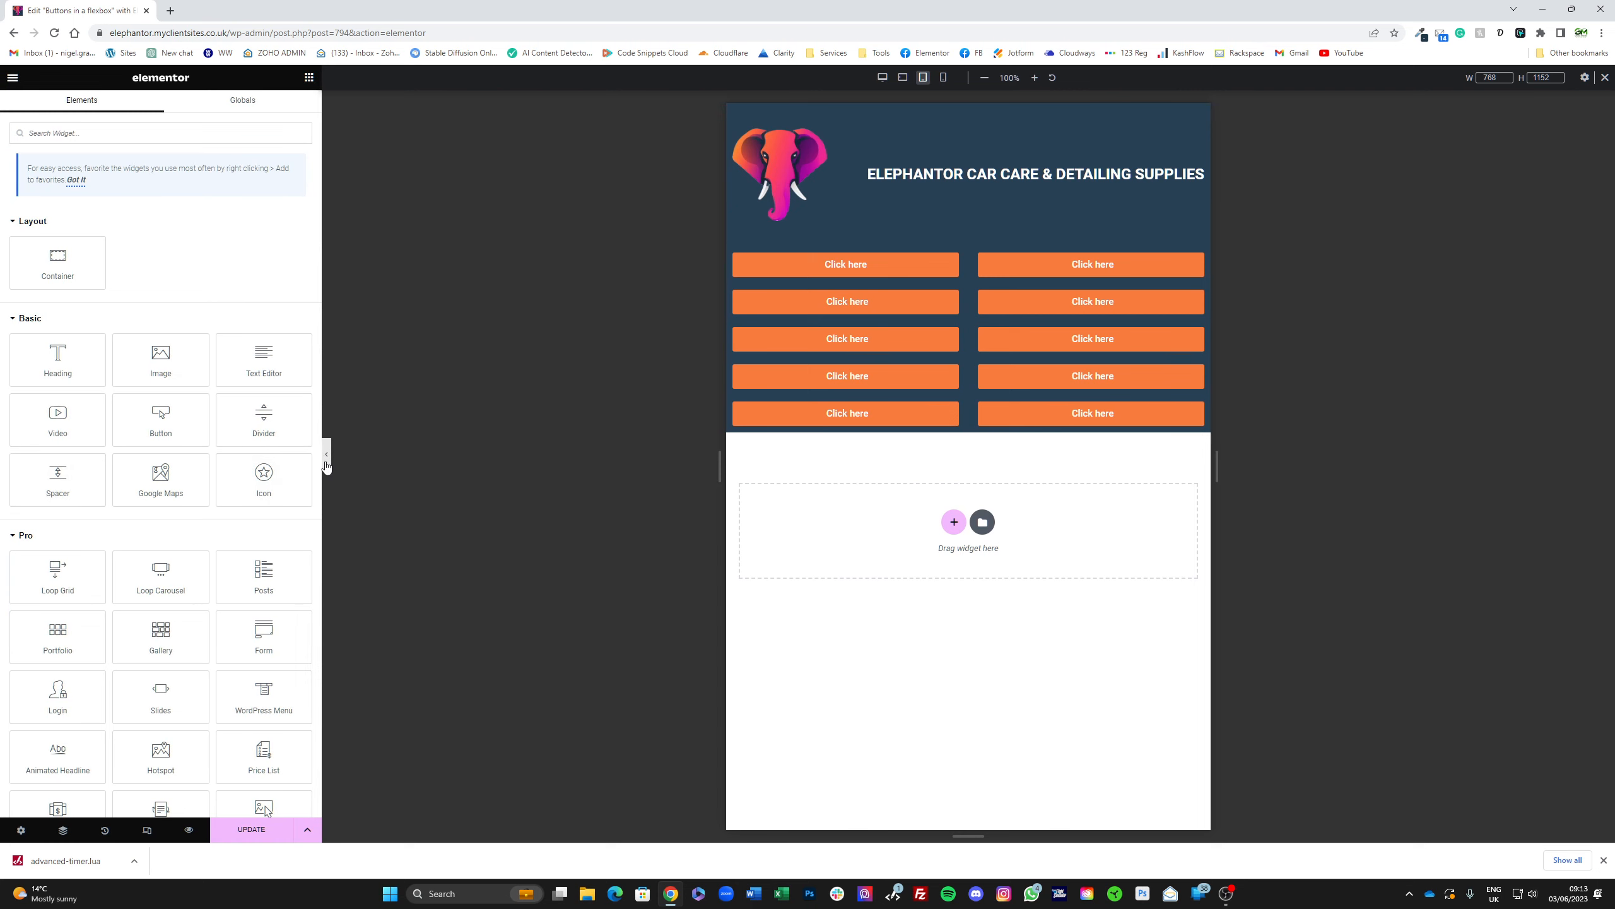
left_click(325, 462)
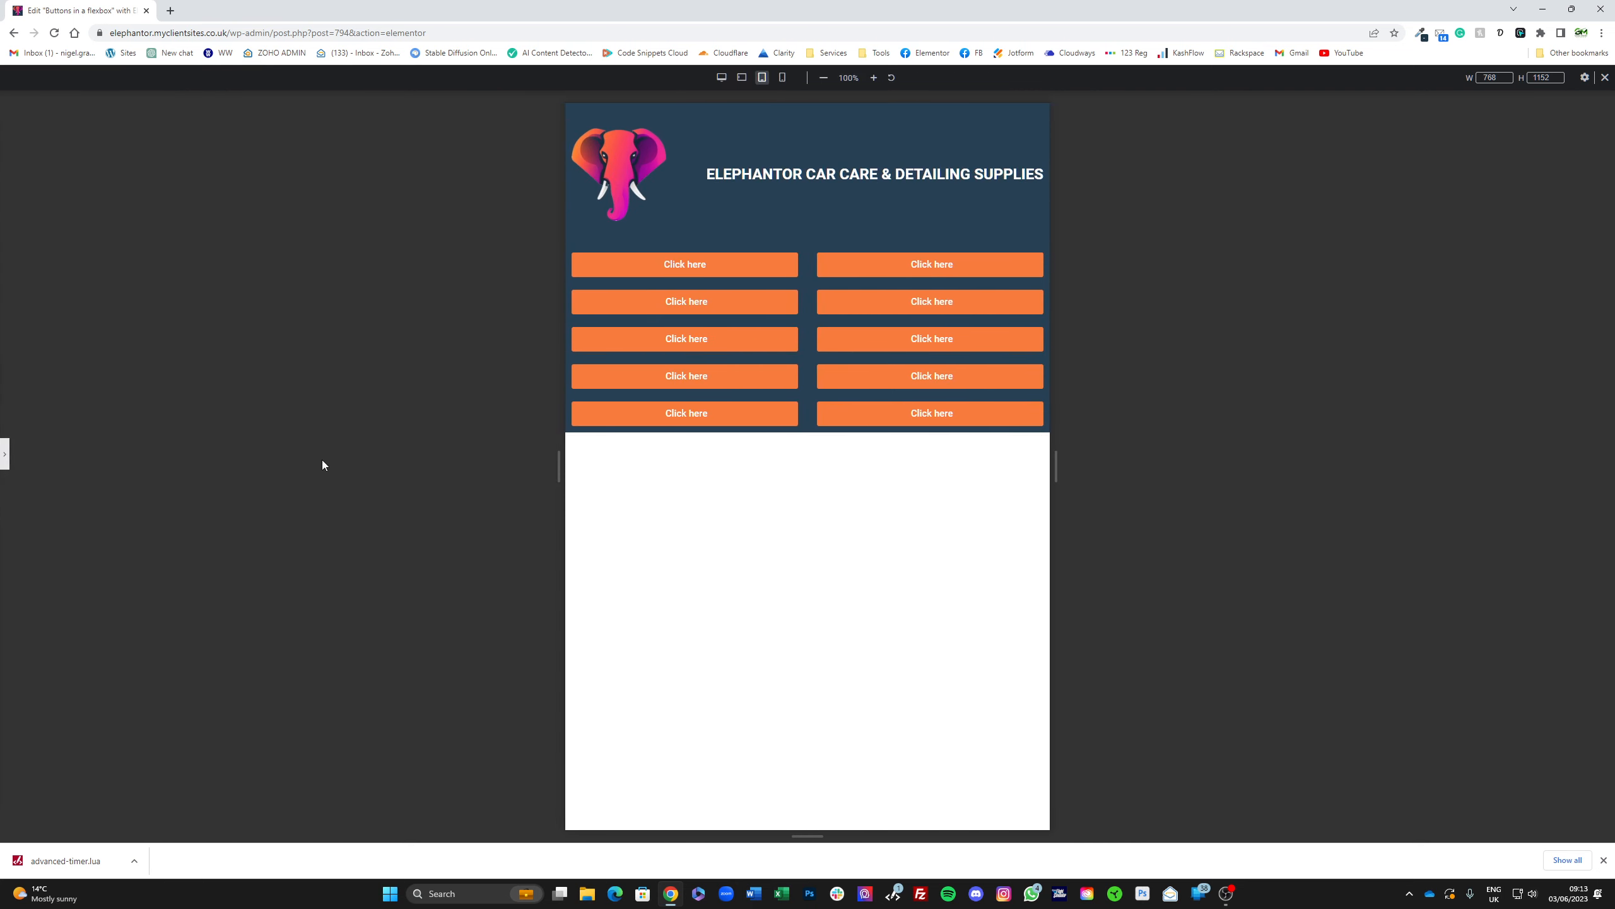
left_click(6, 456)
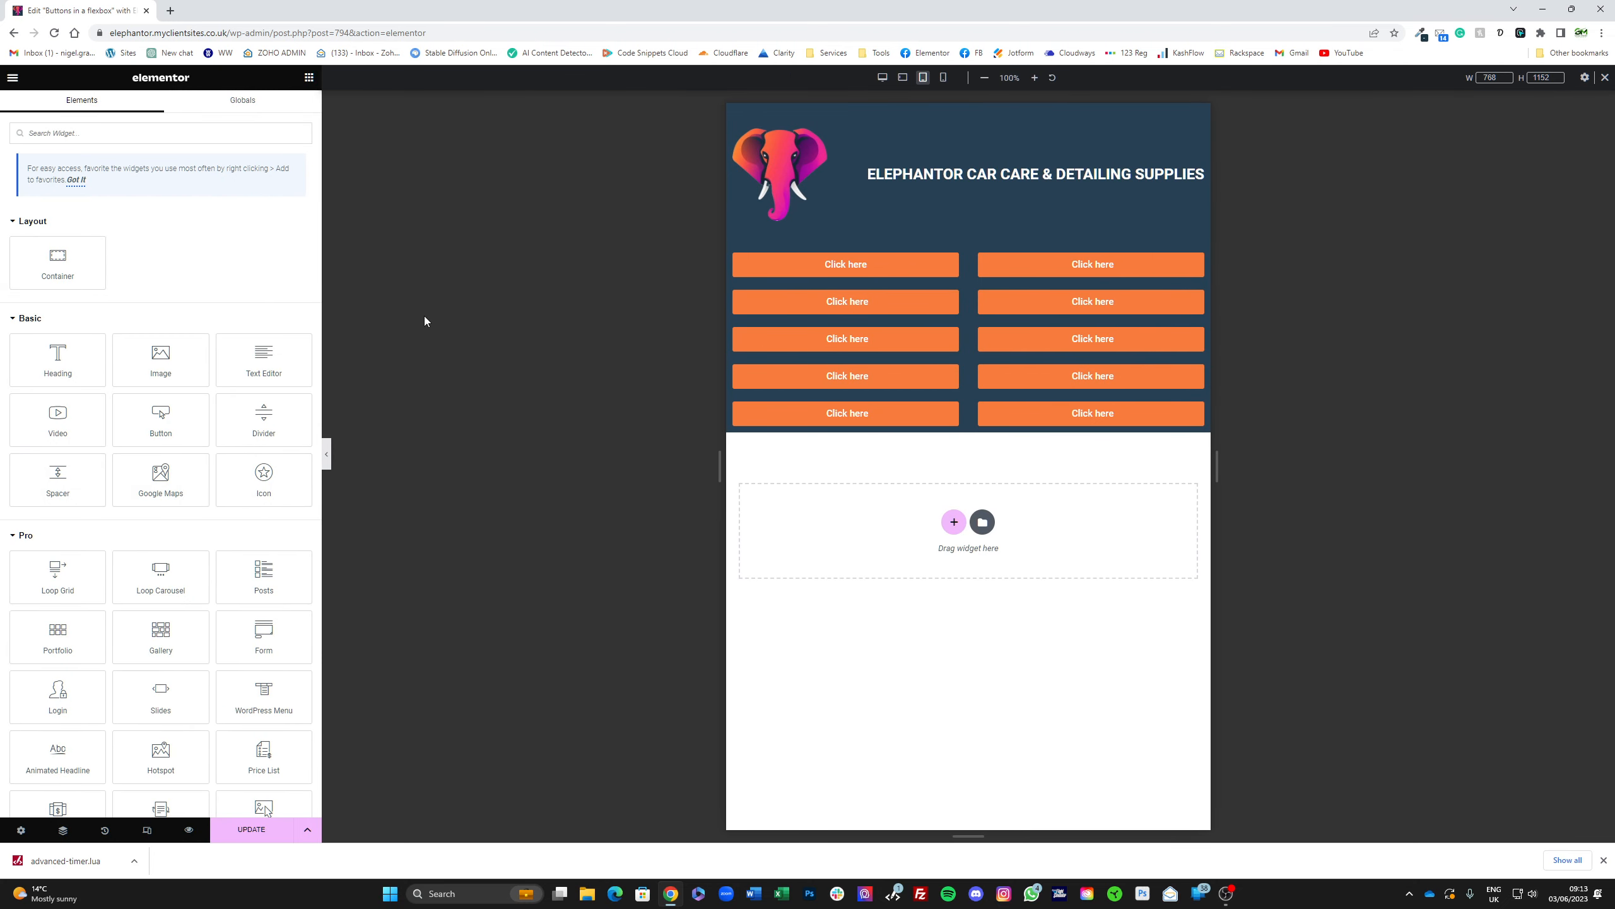